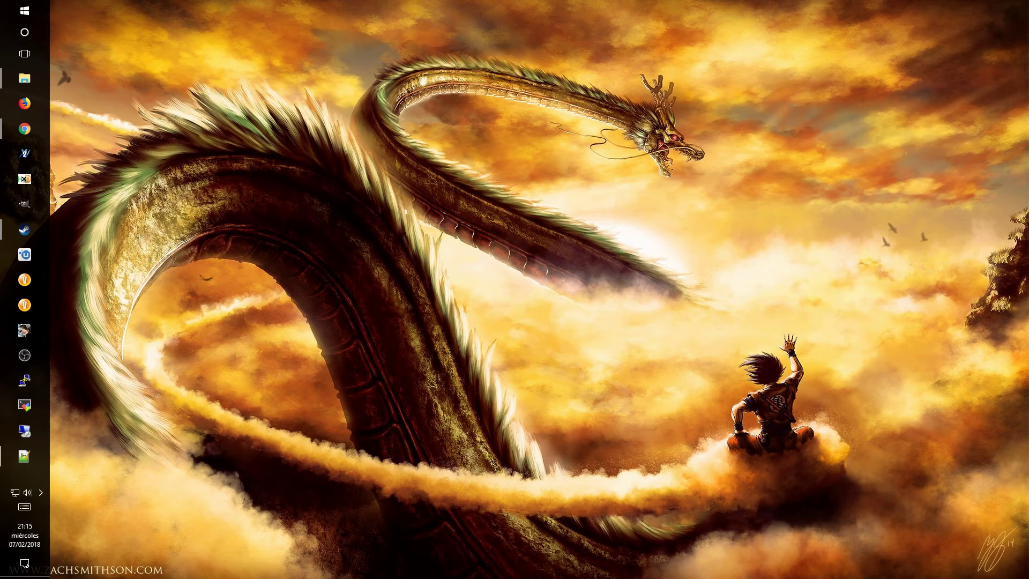
Step: Examine the "Tutoriales MODS XV2 - SSSS Canal" section on the YouTube channel page in the browser, and minimize the browser window
drag(1028, 30, 723, 30)
double_click(724, 30)
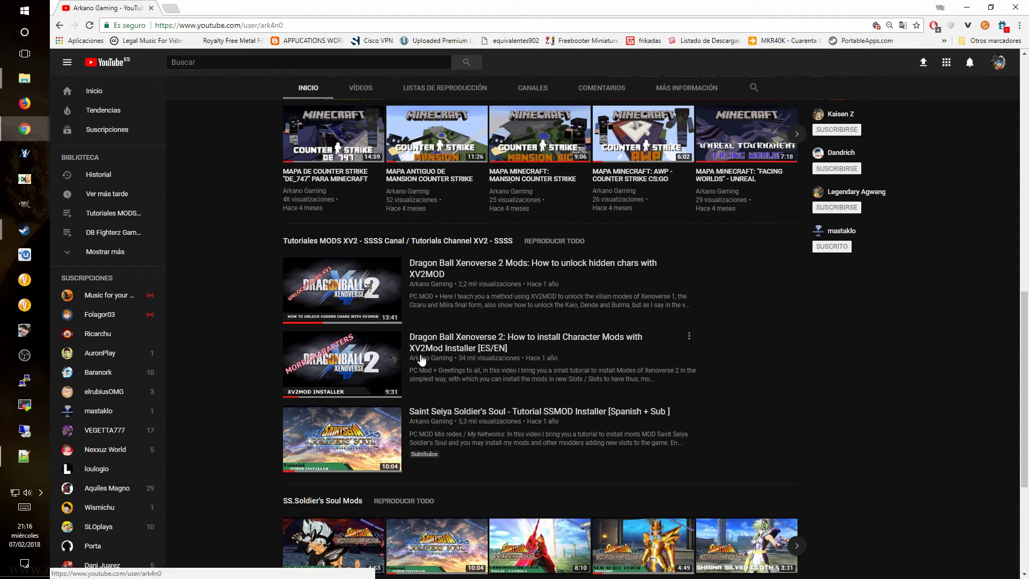
scroll(419, 345, up, 14)
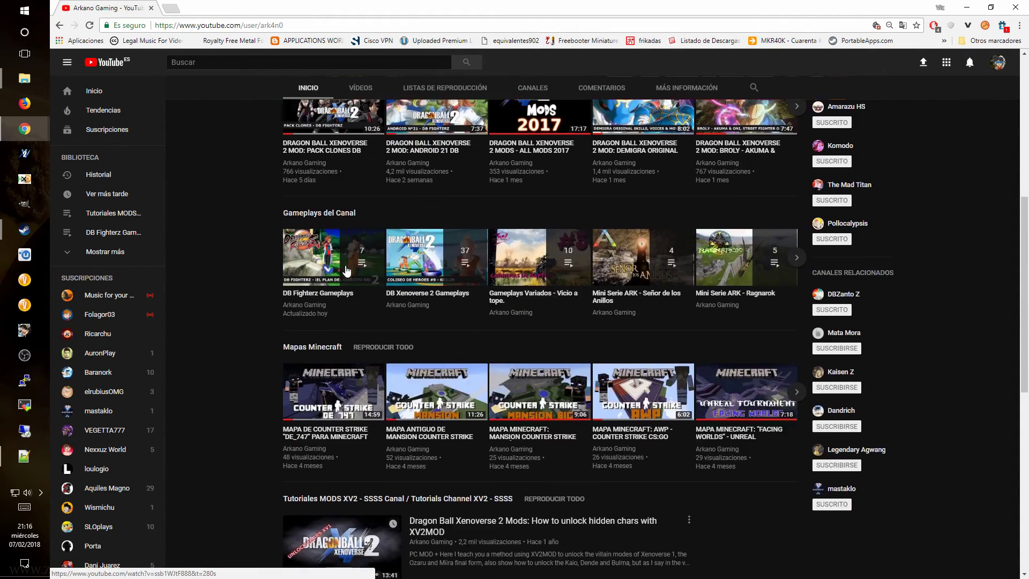
scroll(456, 181, down, 7)
scroll(456, 181, down, 7)
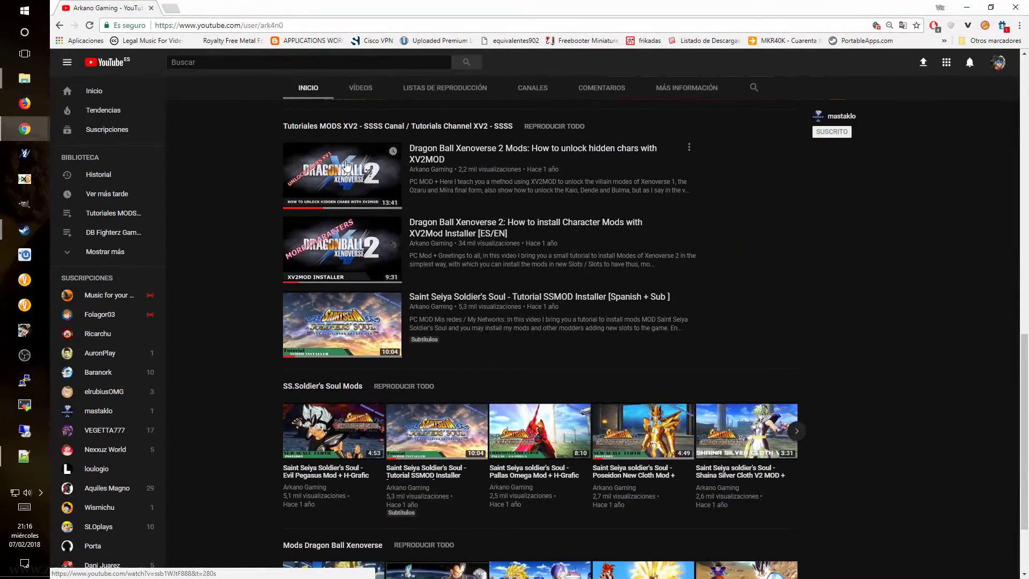
scroll(265, 182, up, 1)
scroll(265, 182, down, 1)
mouse_move(265, 183)
mouse_down()
mouse_move(353, 181)
mouse_move(271, 187)
mouse_up()
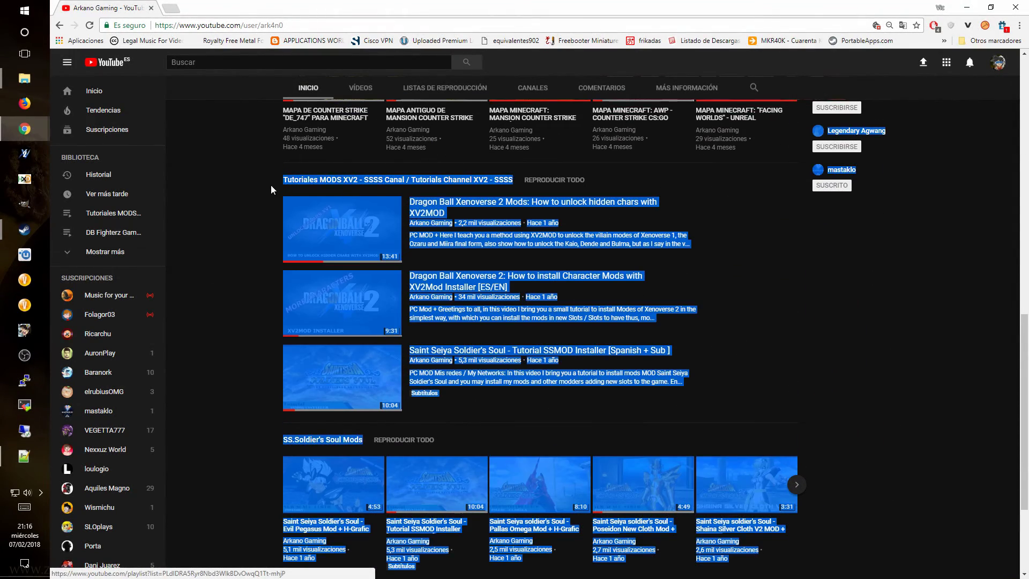
click(272, 187)
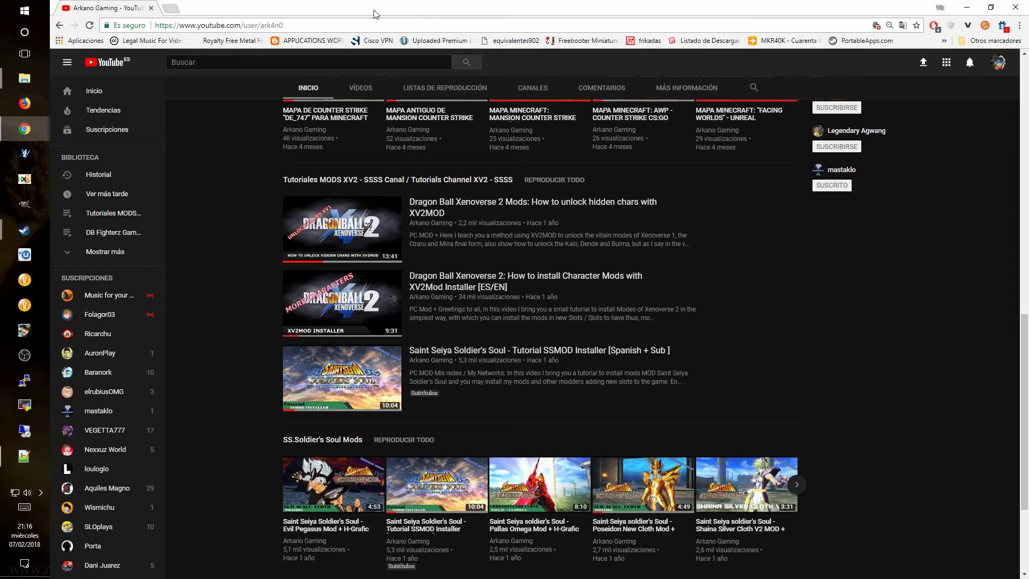
click(966, 7)
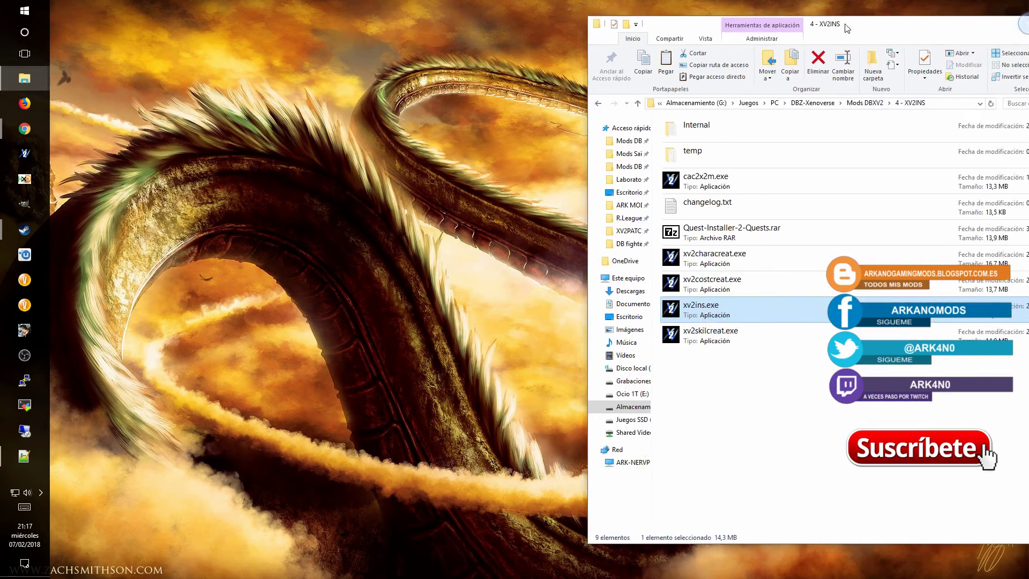
Step: Bring the 4 - XV2INS folder window fully into view and examine its installer, costume, skill, character and cac2x2m executables
drag(847, 28, 478, 36)
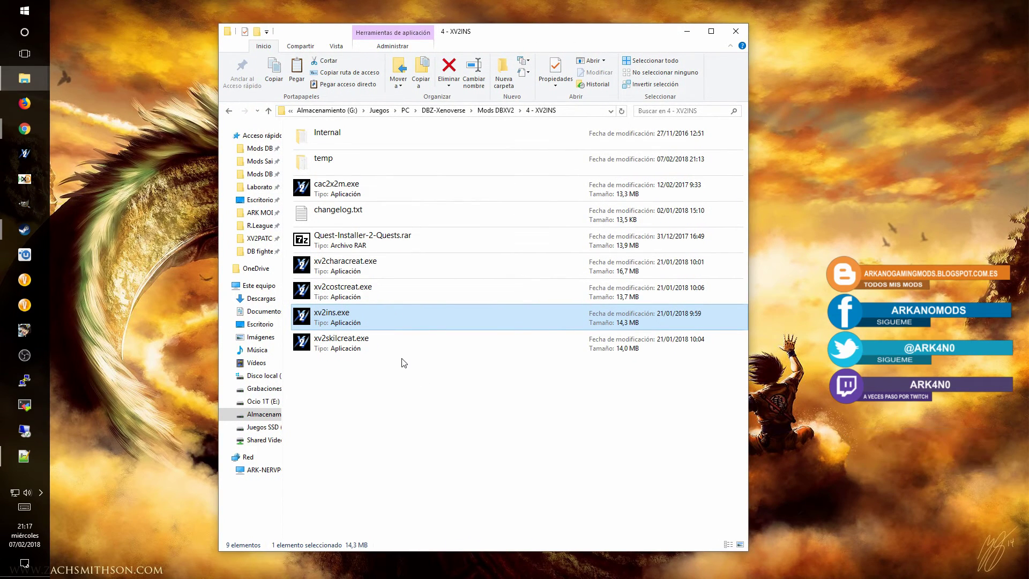
drag(411, 407, 370, 394)
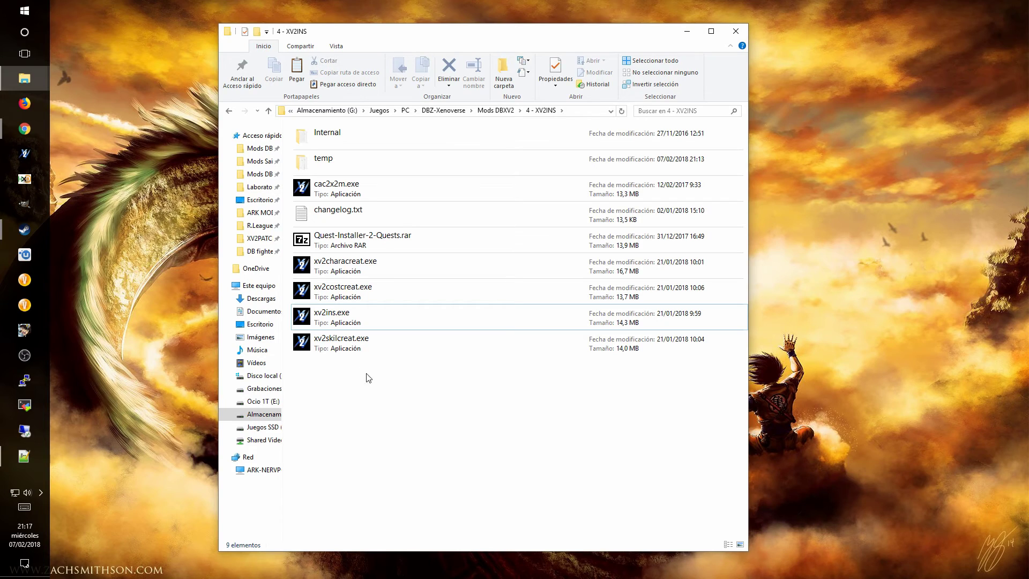
click(332, 321)
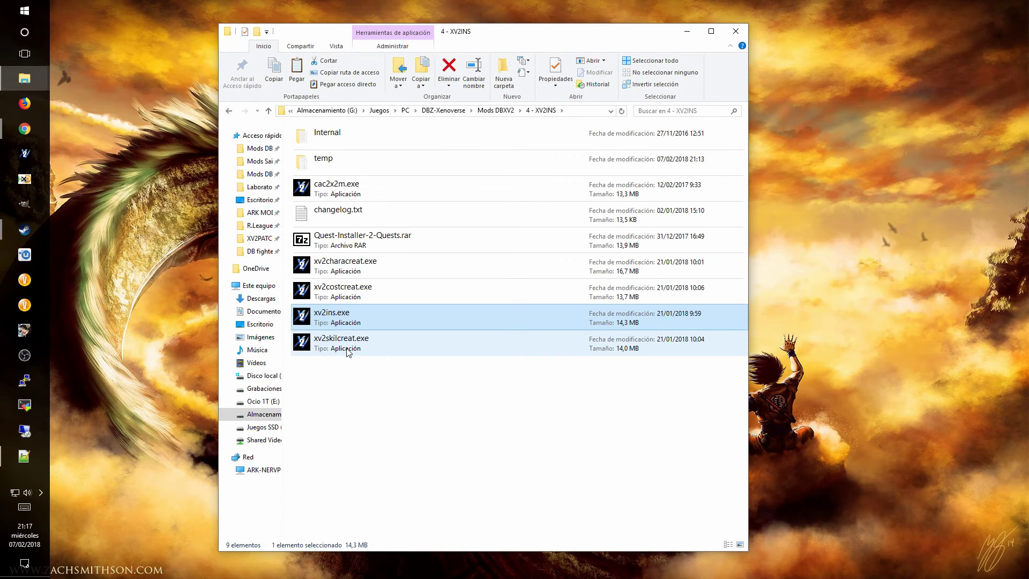
click(387, 332)
click(339, 292)
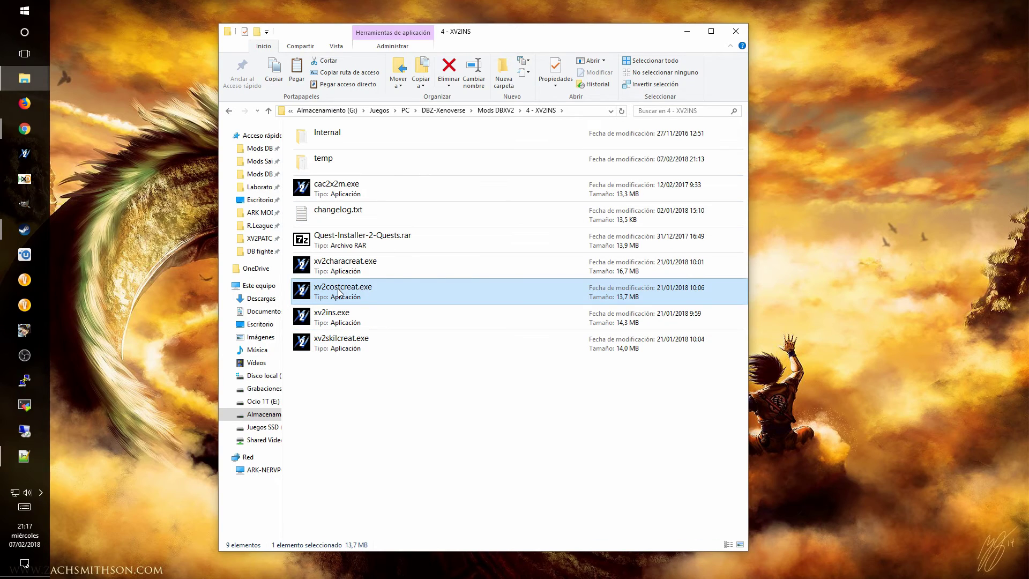
click(322, 195)
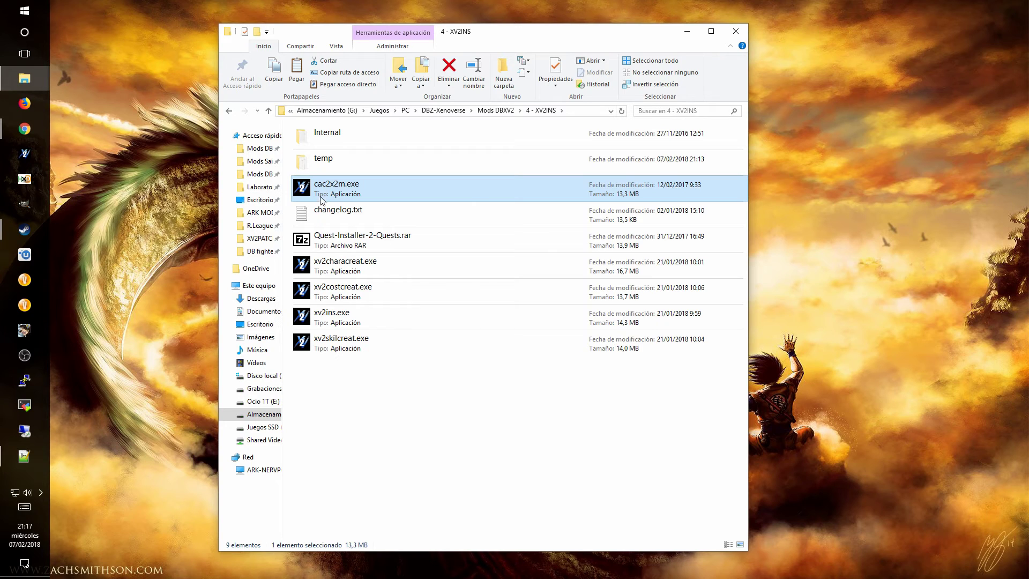
click(331, 349)
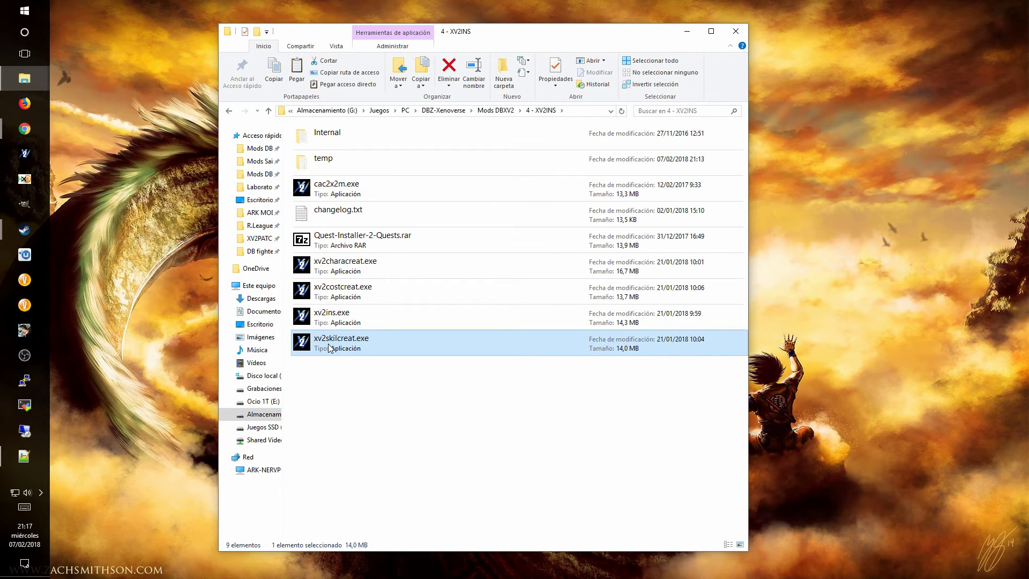
click(346, 300)
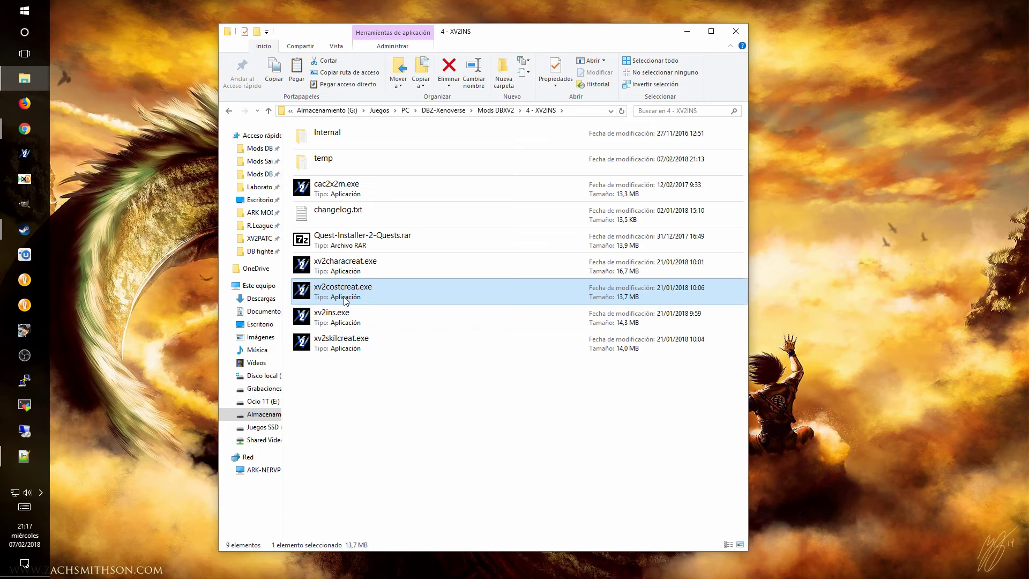
click(336, 271)
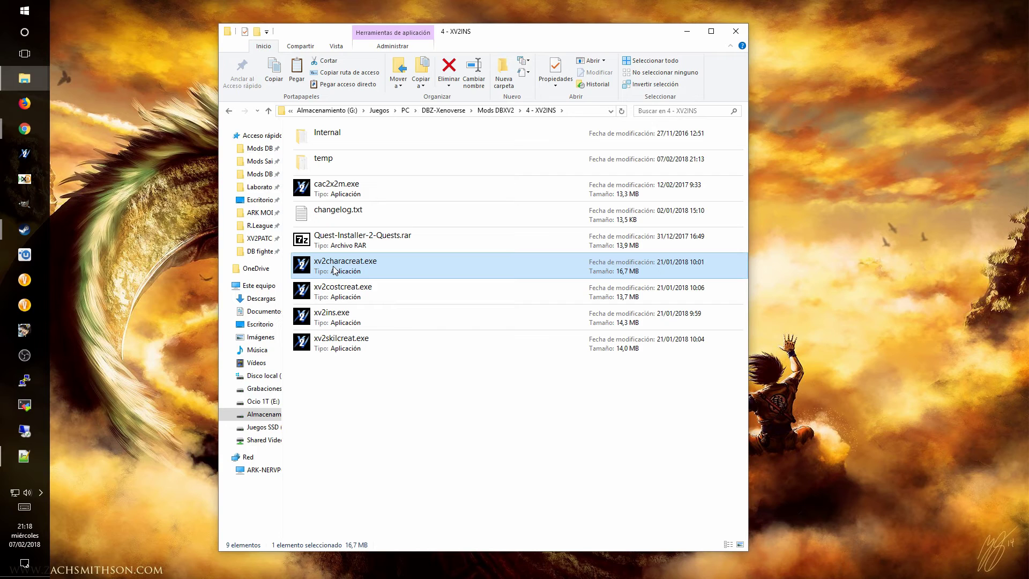
click(329, 195)
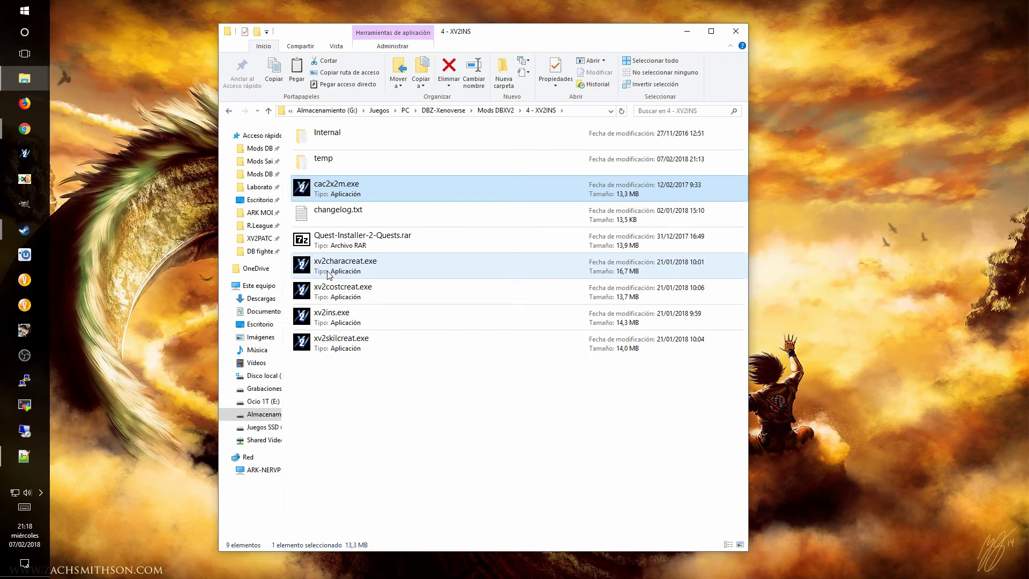
Step: Launch xv2characreat.exe from the 4 - XV2INS folder, minimize the folder window, and reposition the XV2 Chara Creator window
double_click(349, 267)
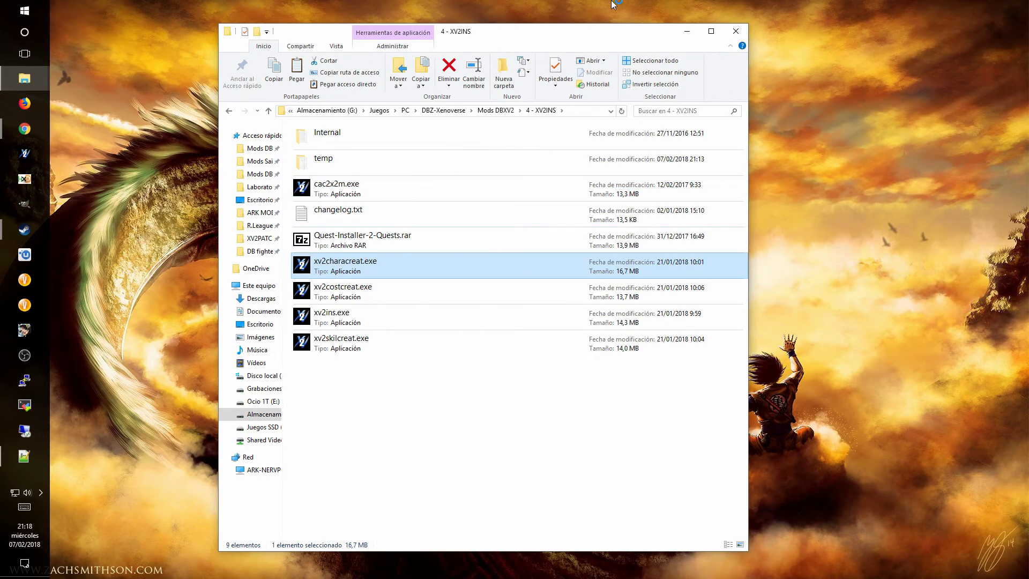
click(681, 35)
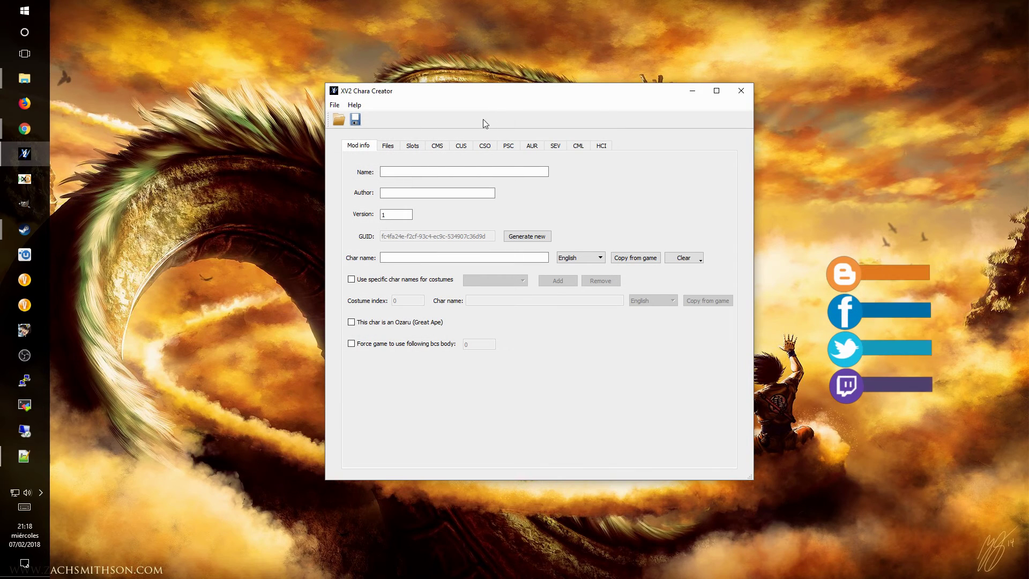
drag(504, 94, 460, 94)
Step: Look through the Files, CMS, AUR and HCI pages of the character mod and return to Mod info
click(332, 145)
click(378, 145)
click(477, 145)
click(547, 146)
click(301, 145)
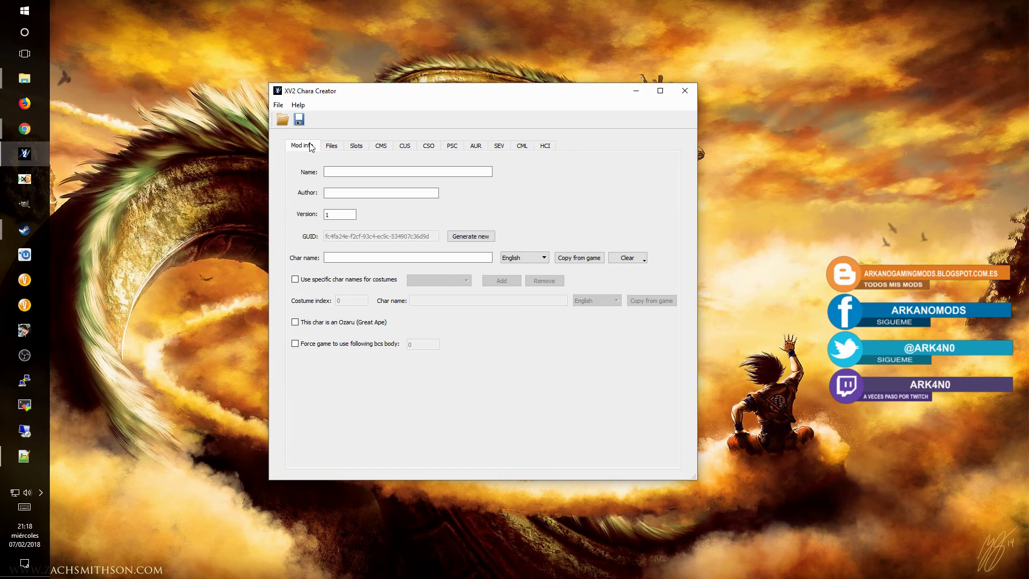
drag(434, 99, 520, 87)
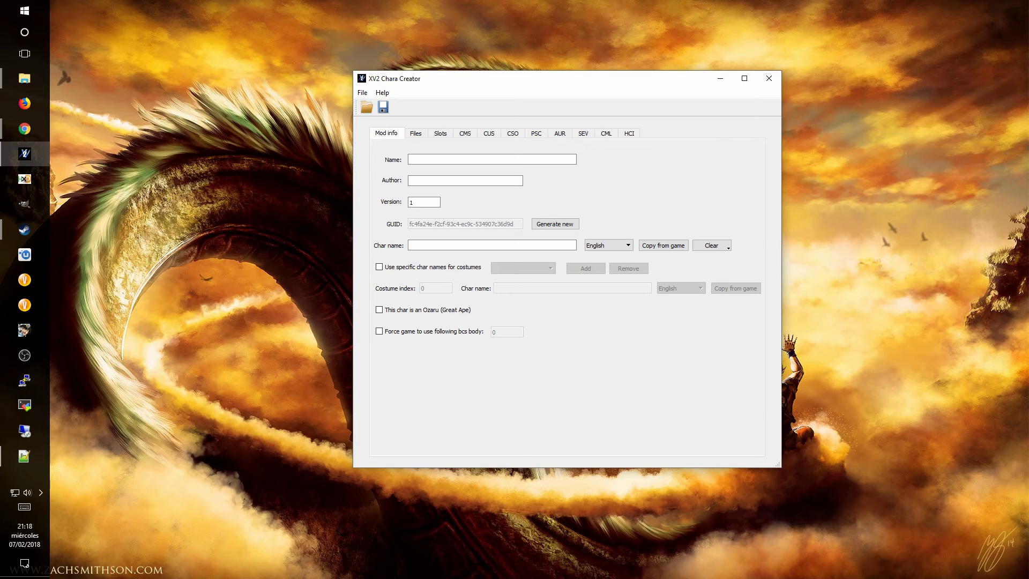
Step: Switch to File Explorer, copy the APL folder from the unpacked data\chara folder, and minimize that window
click(24, 79)
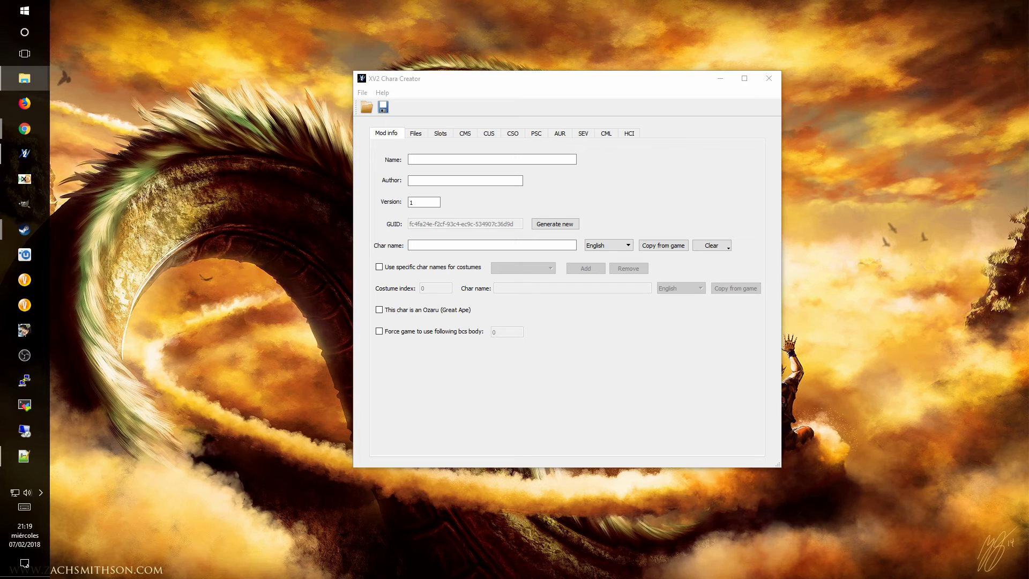
drag(1028, 33, 598, 14)
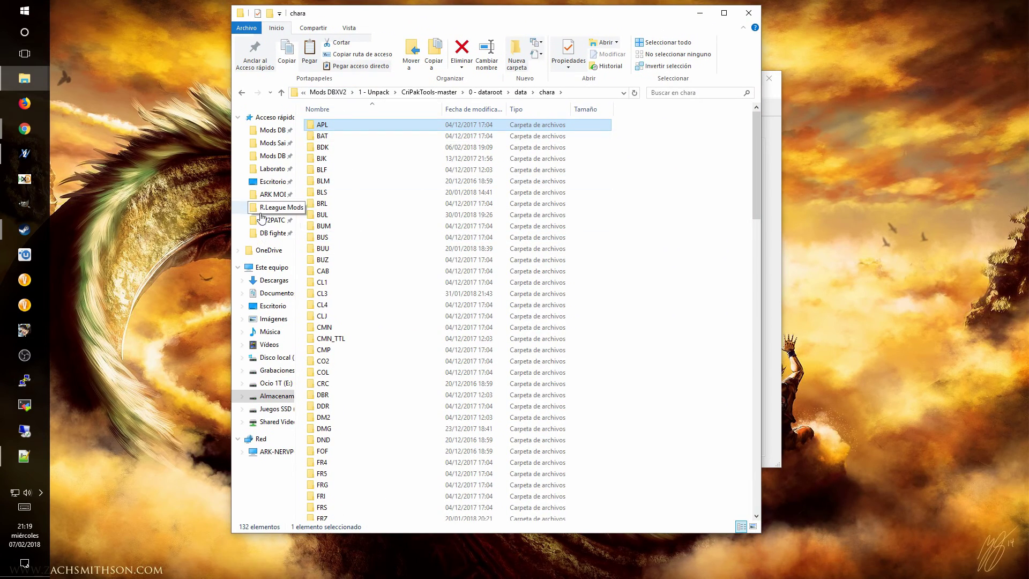
right_click(326, 124)
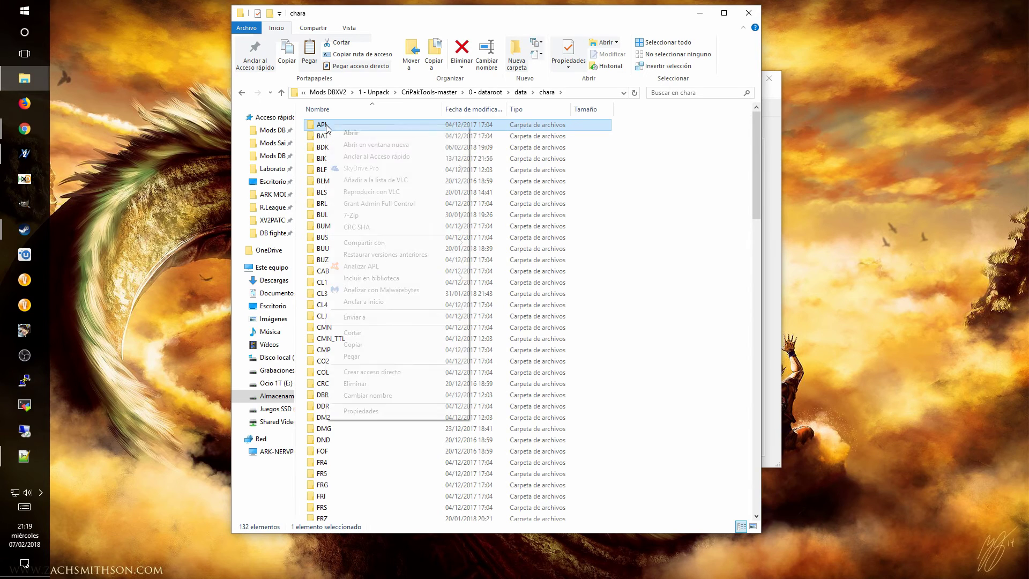
click(354, 344)
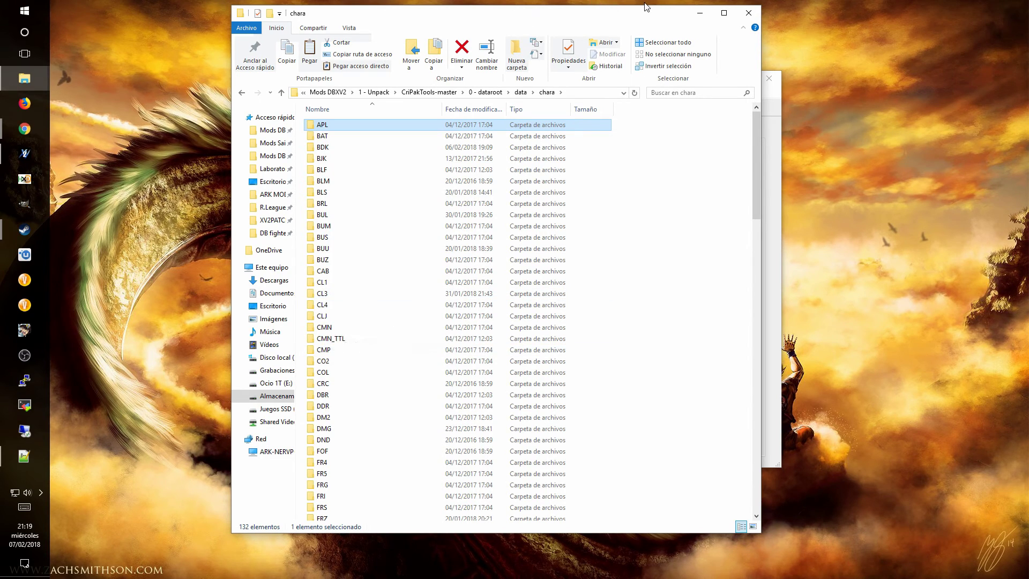
click(699, 12)
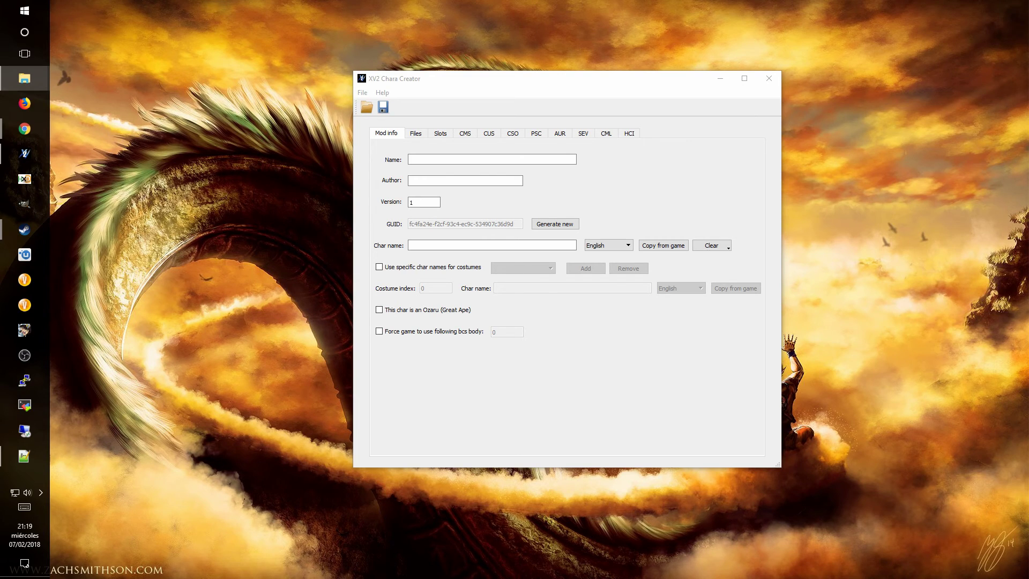
Step: Paste the APL folder into the proyecto 1 folder, replacing the existing files in the destination
key(alt+Tab)
drag(414, 34, 501, 41)
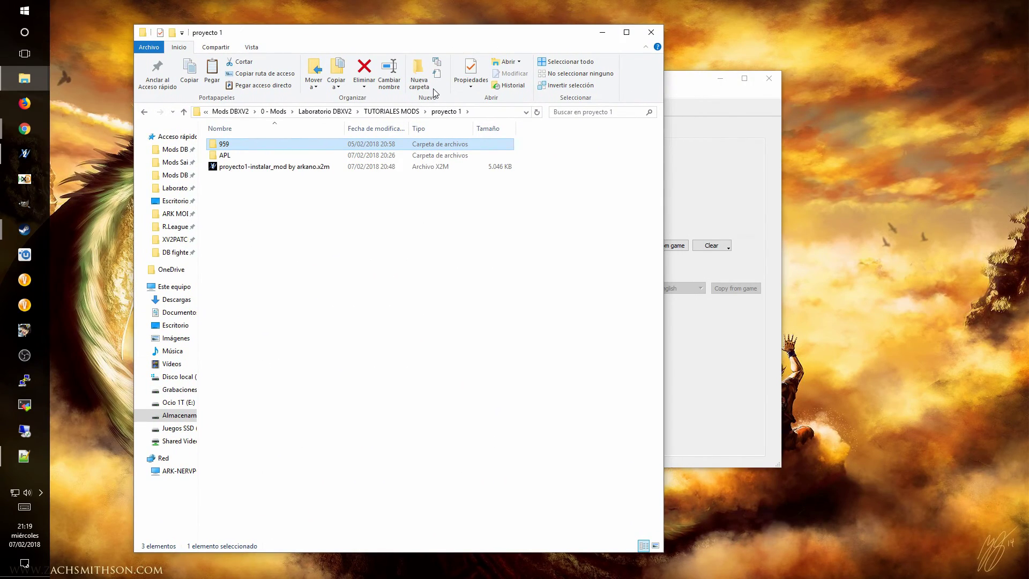
right_click(275, 205)
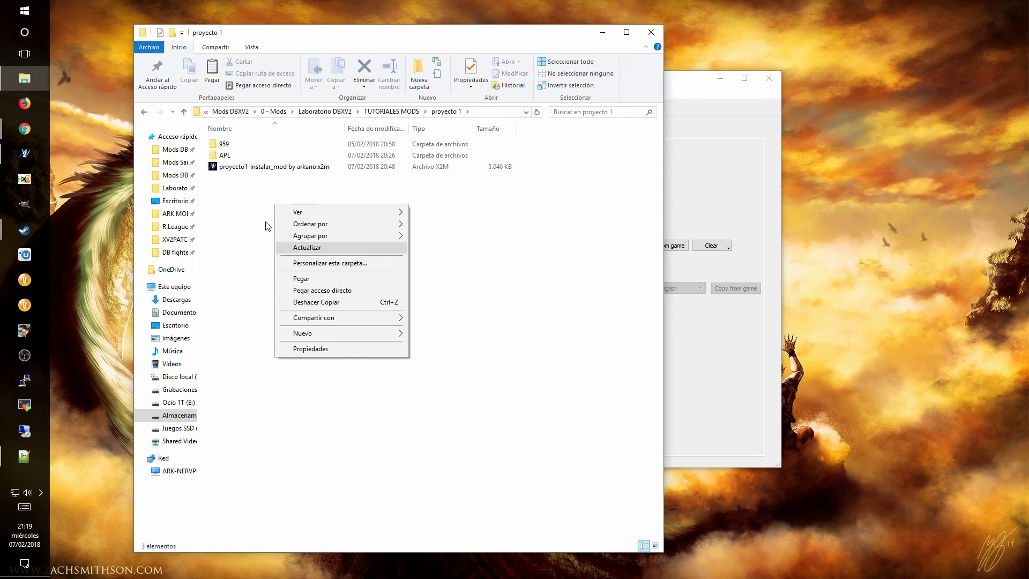
click(235, 157)
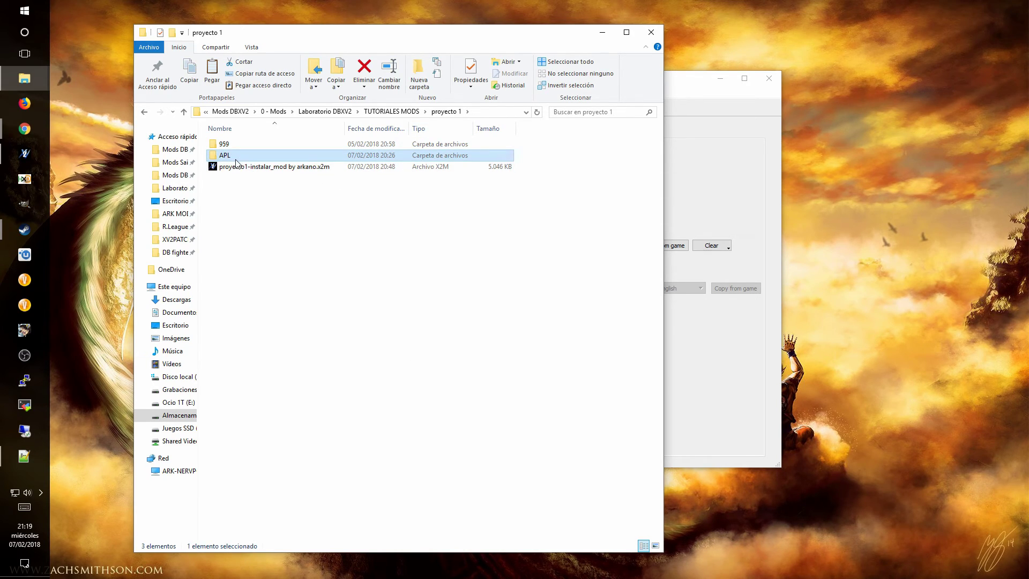
mouse_move(233, 163)
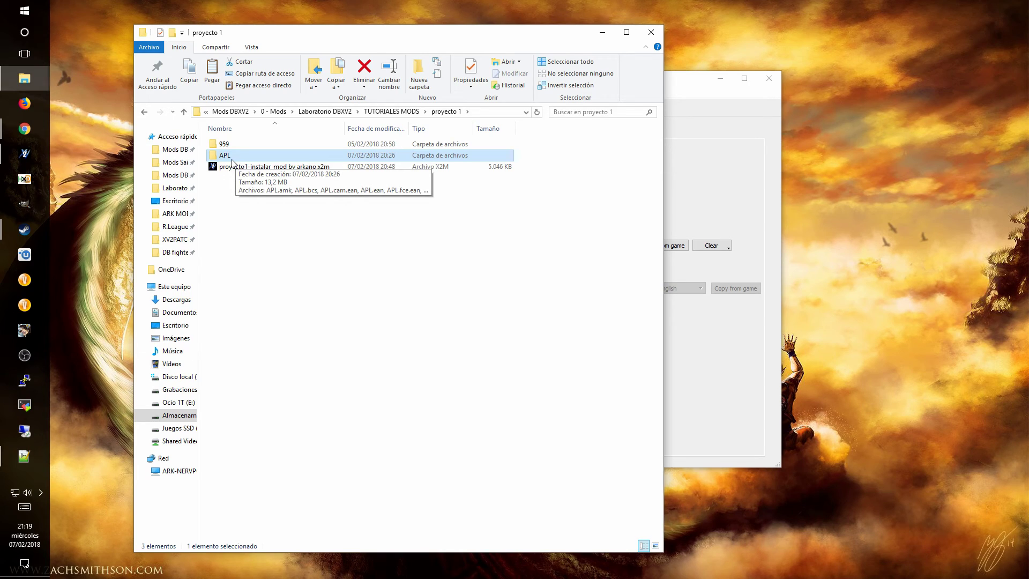
right_click(273, 217)
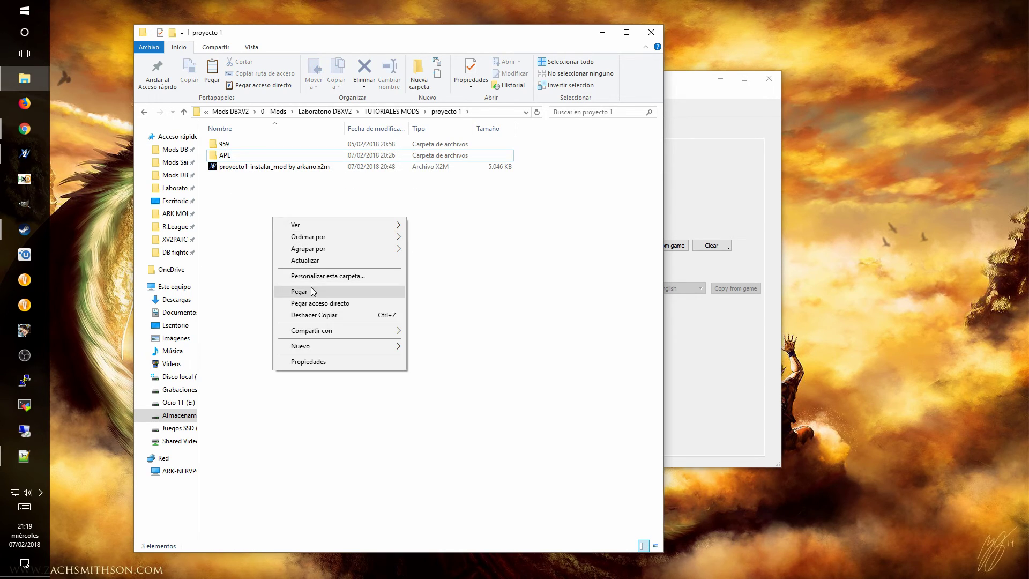
click(313, 291)
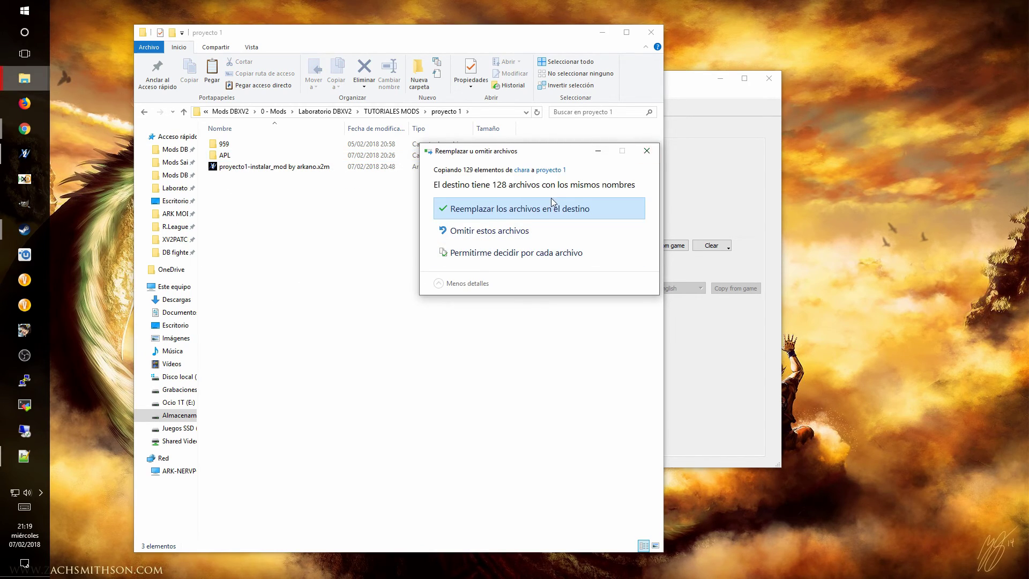
click(554, 208)
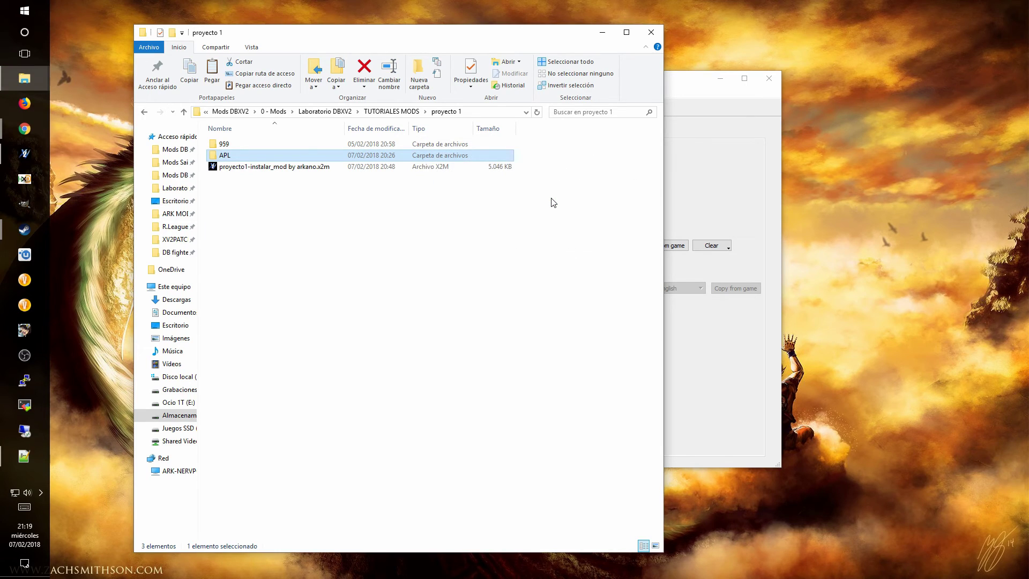
click(222, 157)
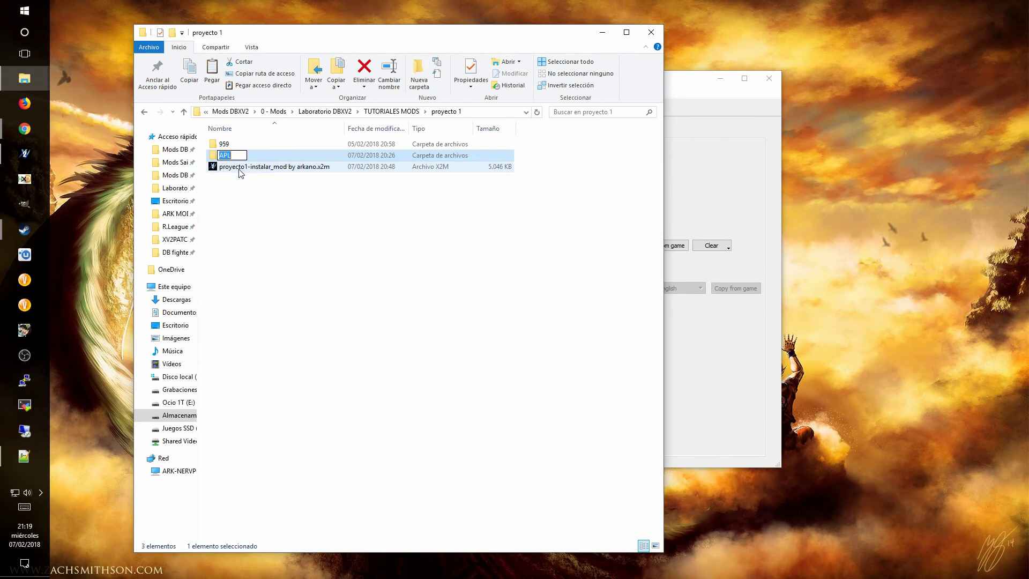
key(Return)
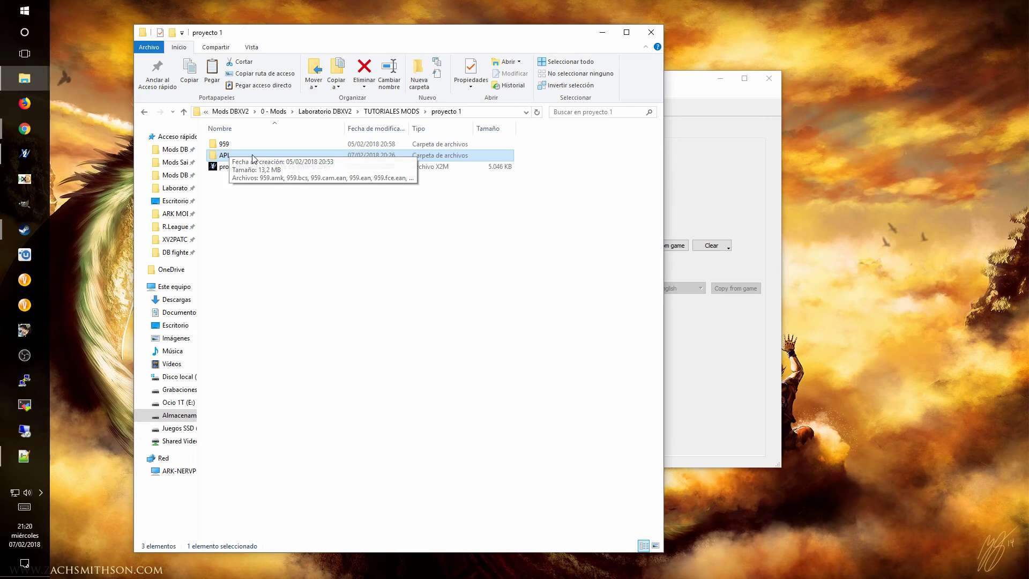
click(225, 156)
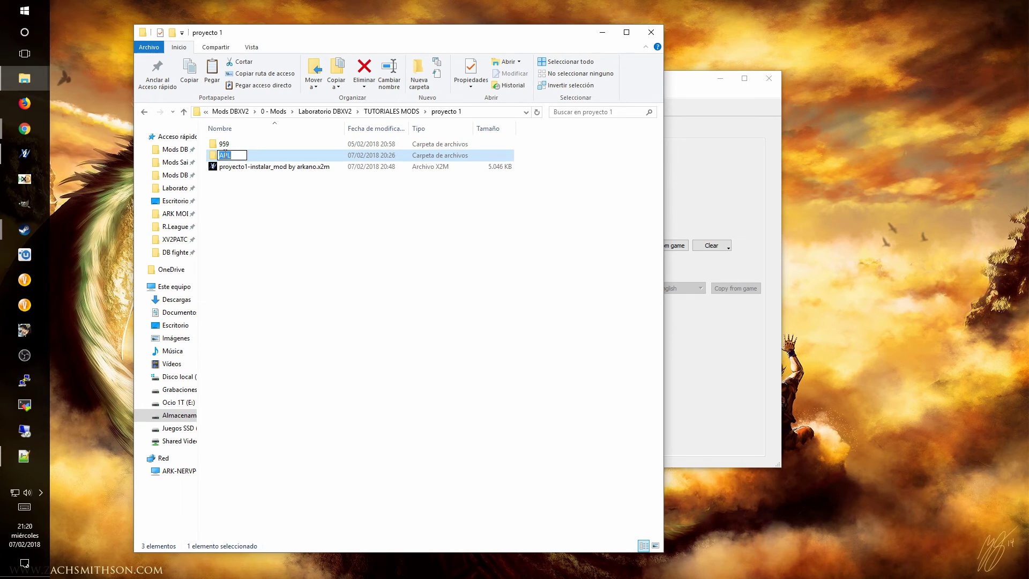
text(LBA)
key(Escape)
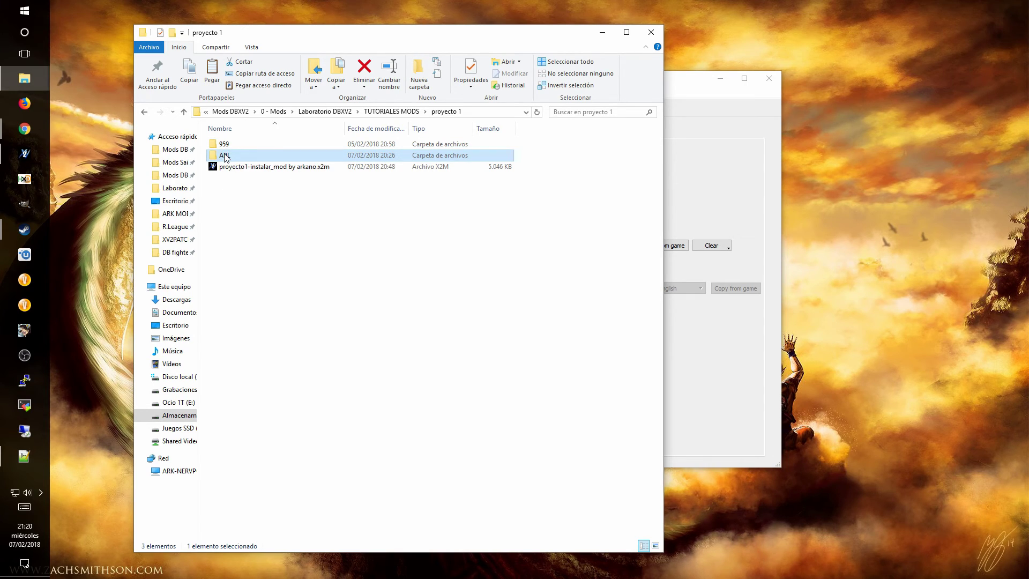
Step: Look through the files in the 959 and APL folders of proyecto 1 to compare how they are named
key(Up)
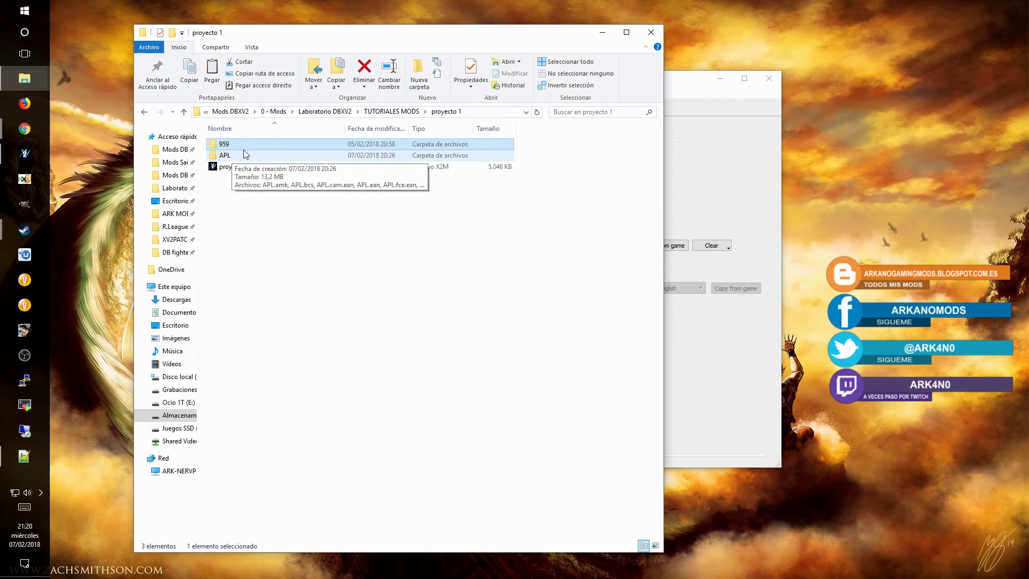
key(Return)
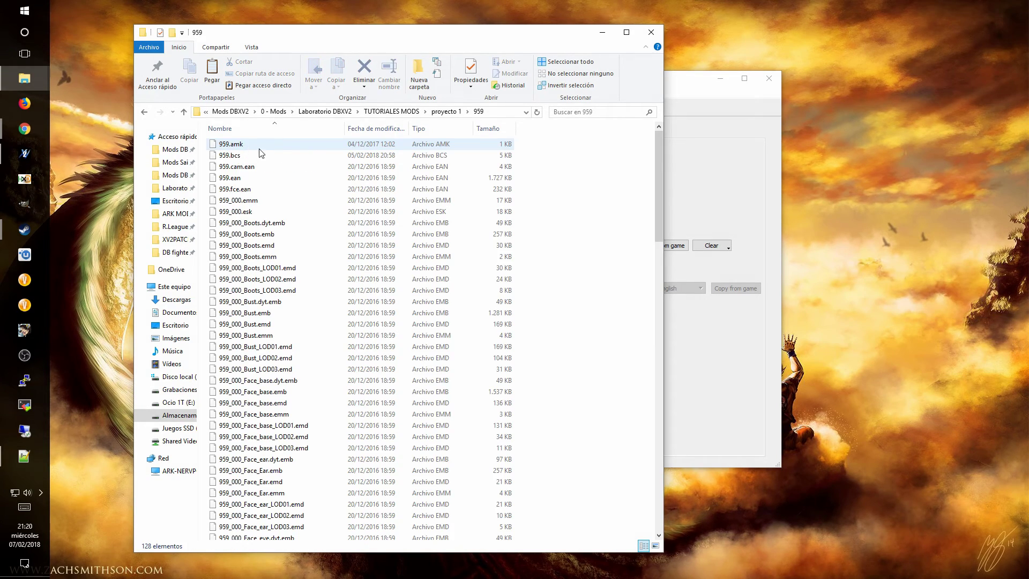
drag(203, 141, 303, 397)
click(445, 112)
click(252, 155)
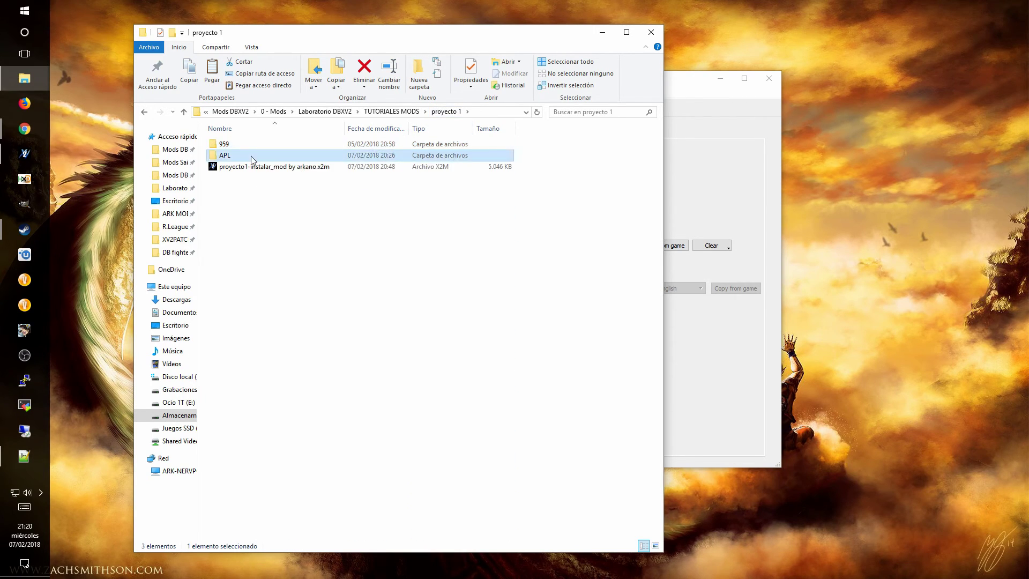
key(Return)
click(144, 112)
double_click(219, 144)
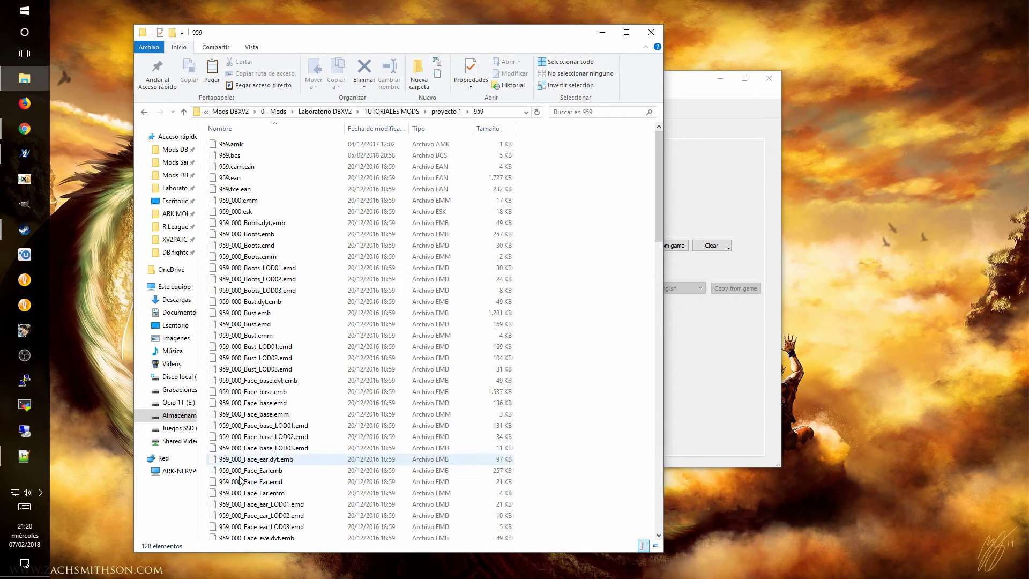
click(239, 472)
scroll(268, 466, down, 20)
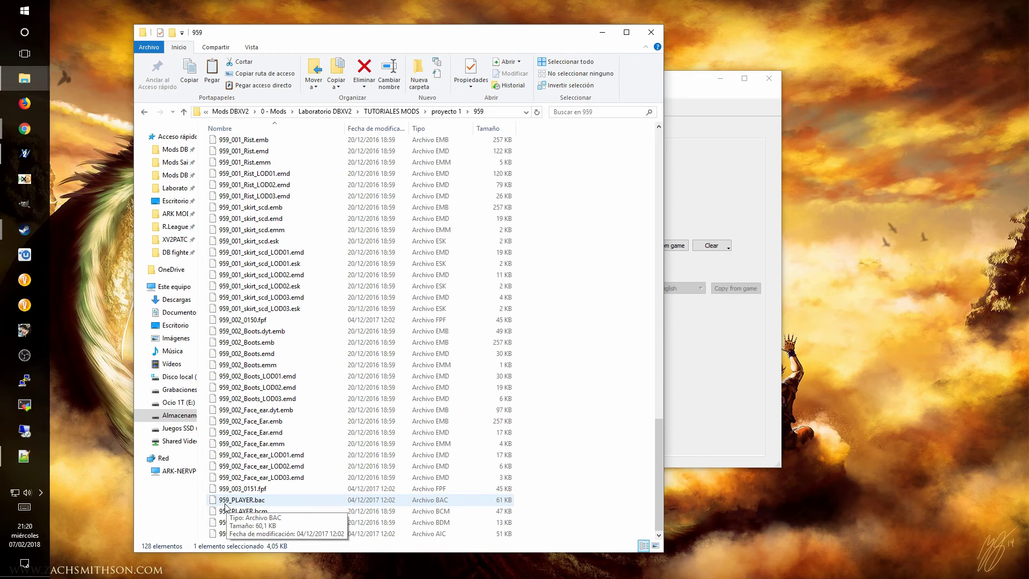
scroll(209, 343, up, 8)
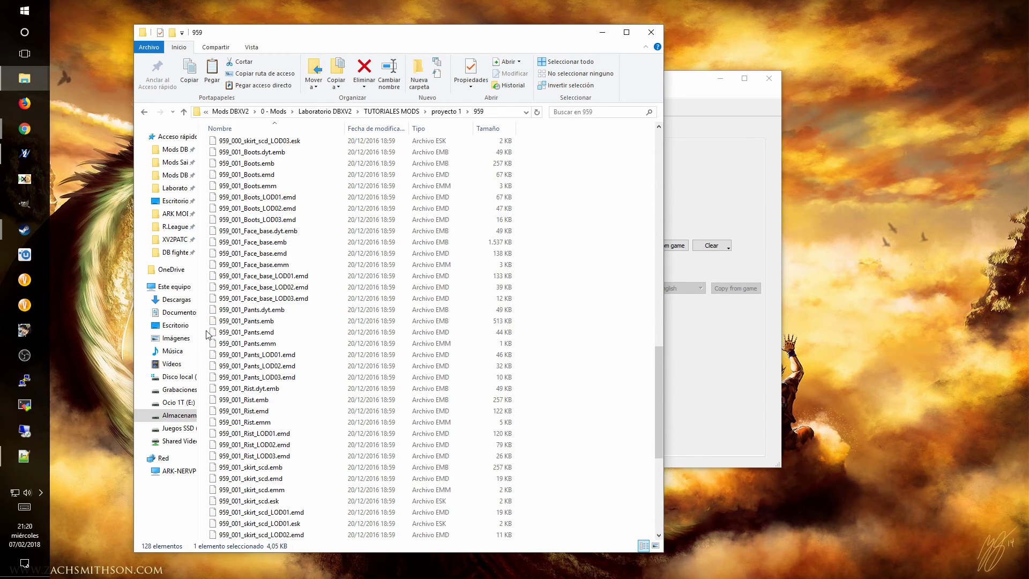
scroll(269, 212, up, 20)
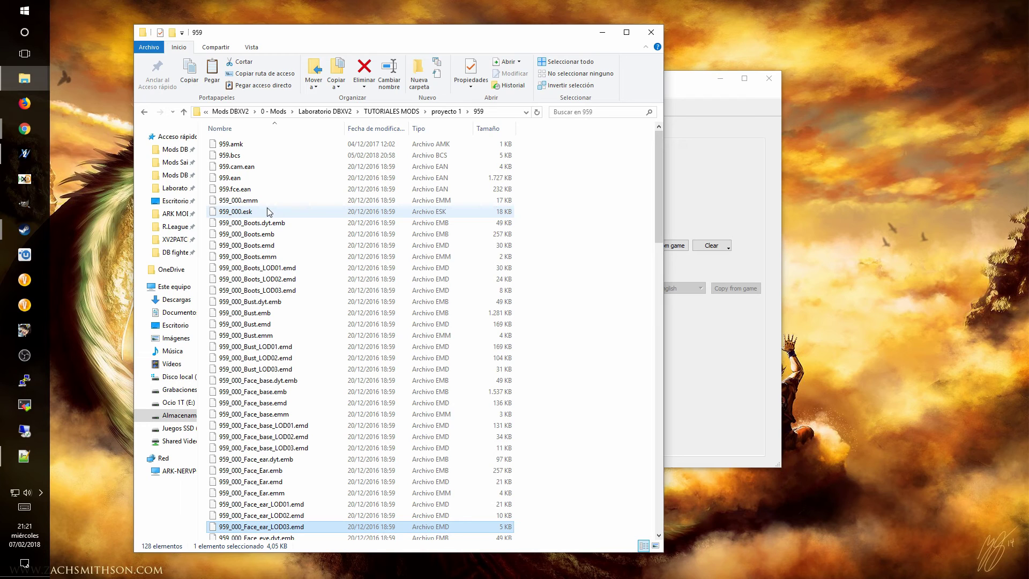
Step: Launch Bulk Rename Utility to look at its renaming options and close it
click(24, 11)
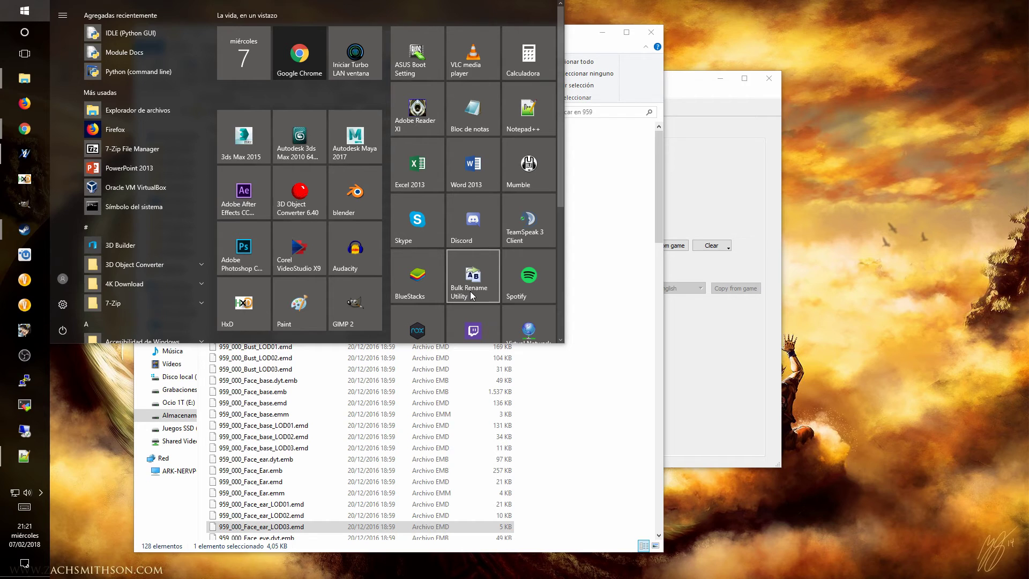
click(472, 298)
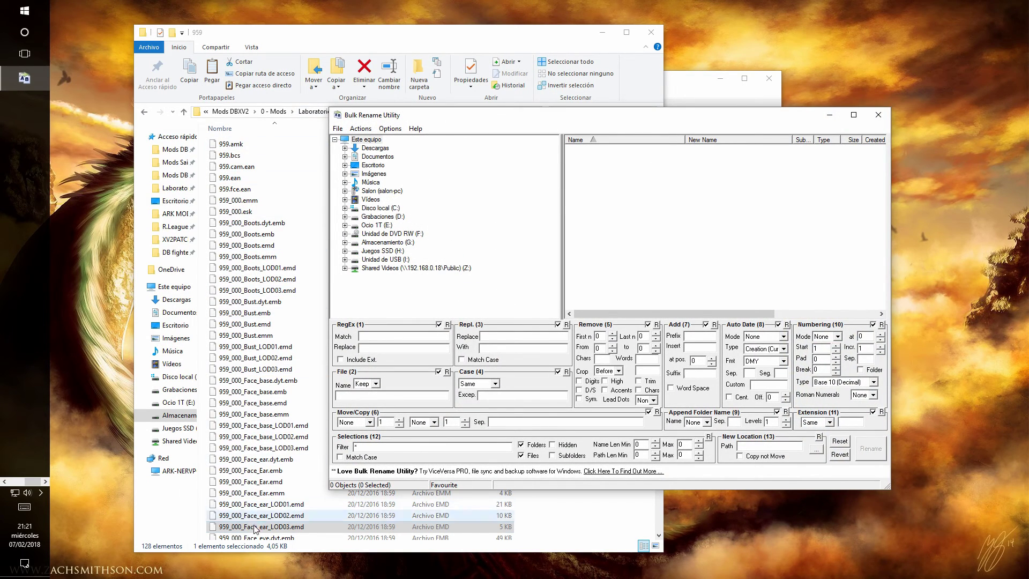
click(880, 115)
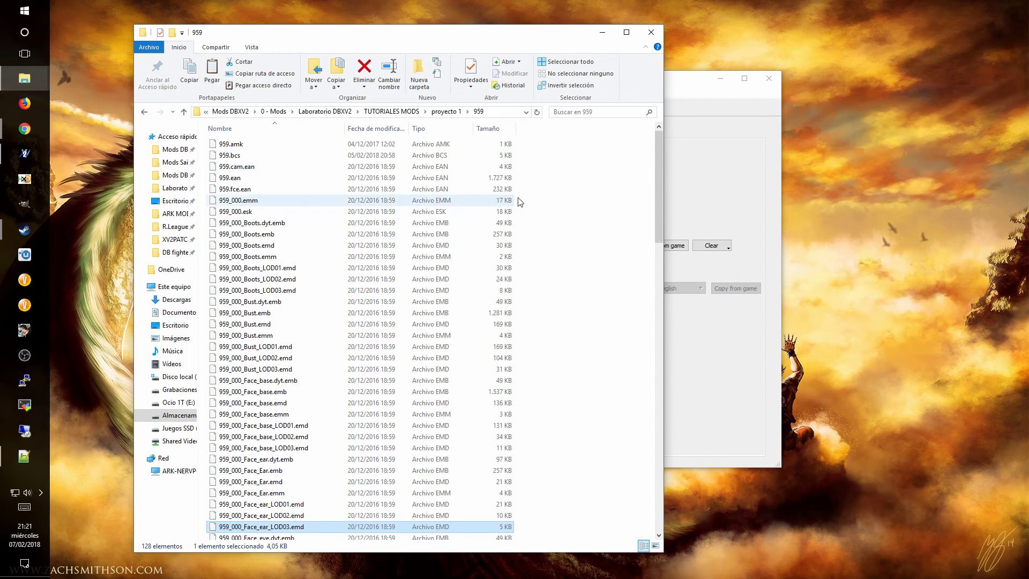
Step: Examine the file list of the 959 folder, including the camera and face animation files, and select 959.bcs
scroll(519, 202, down, 20)
scroll(518, 201, up, 20)
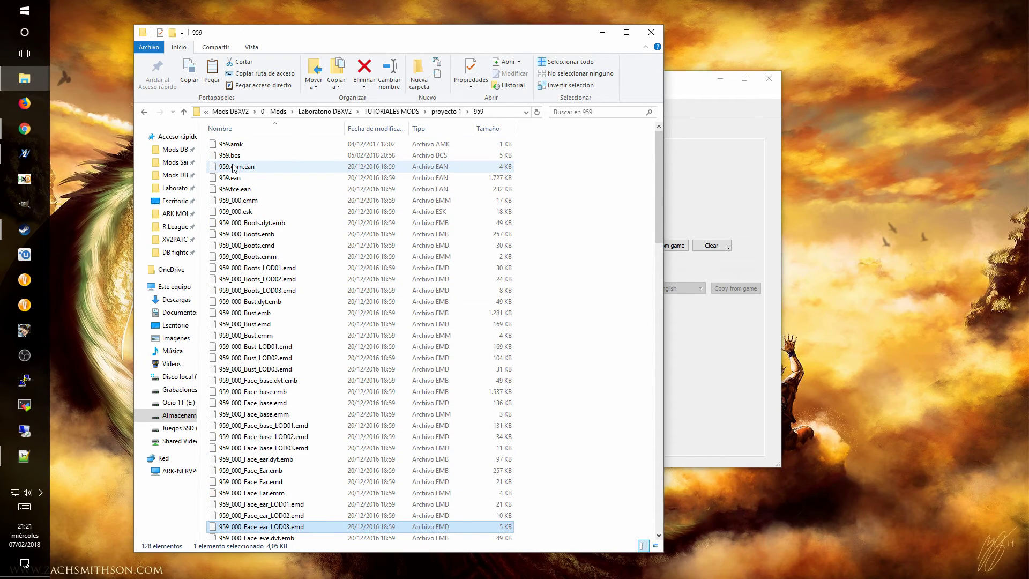
click(235, 167)
drag(226, 191, 229, 161)
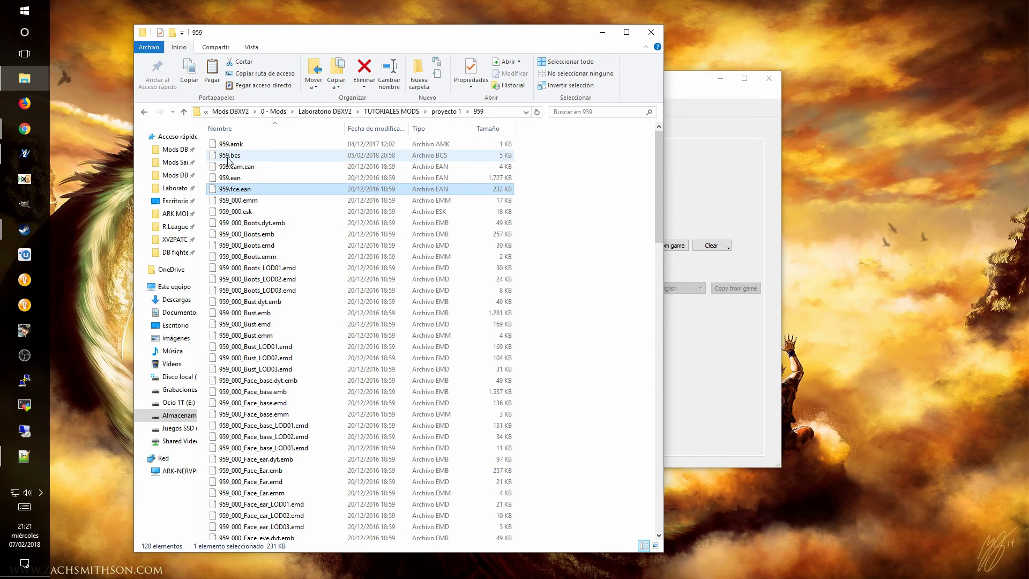
click(229, 157)
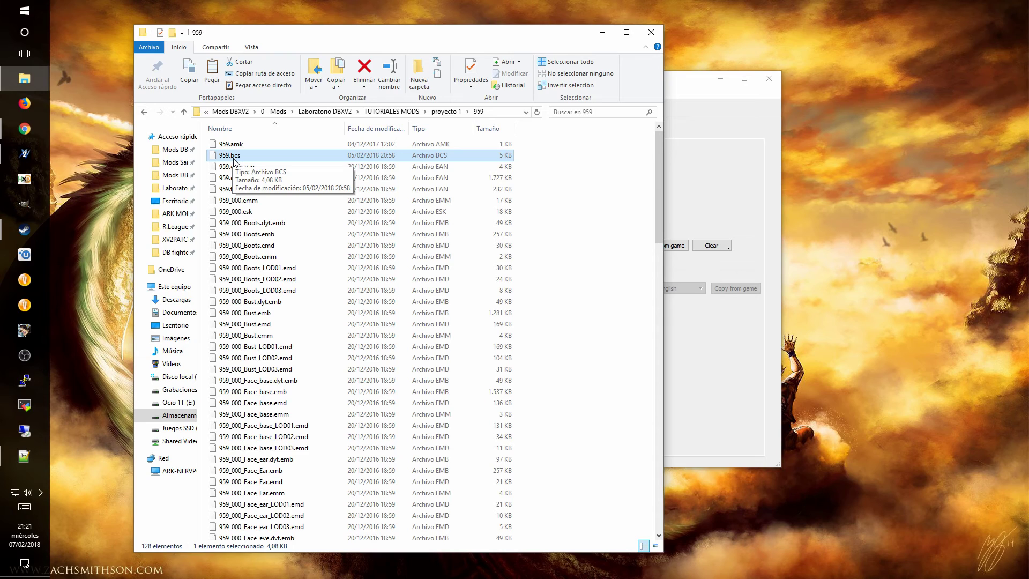
Step: Launch HxD, load 959.bcs into it and inspect the 959 character code in the text column
click(24, 180)
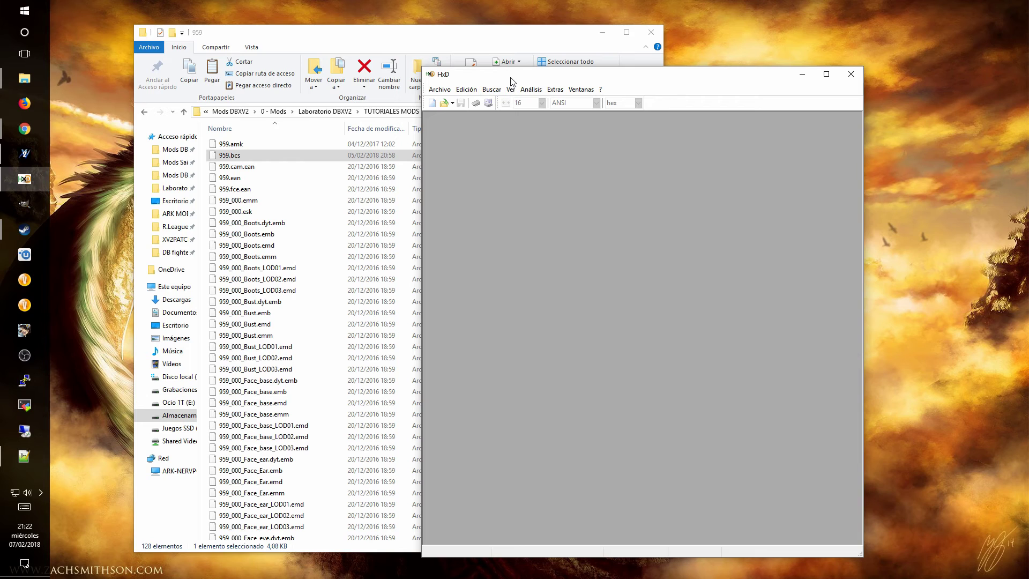
drag(513, 81, 547, 81)
drag(276, 155, 566, 172)
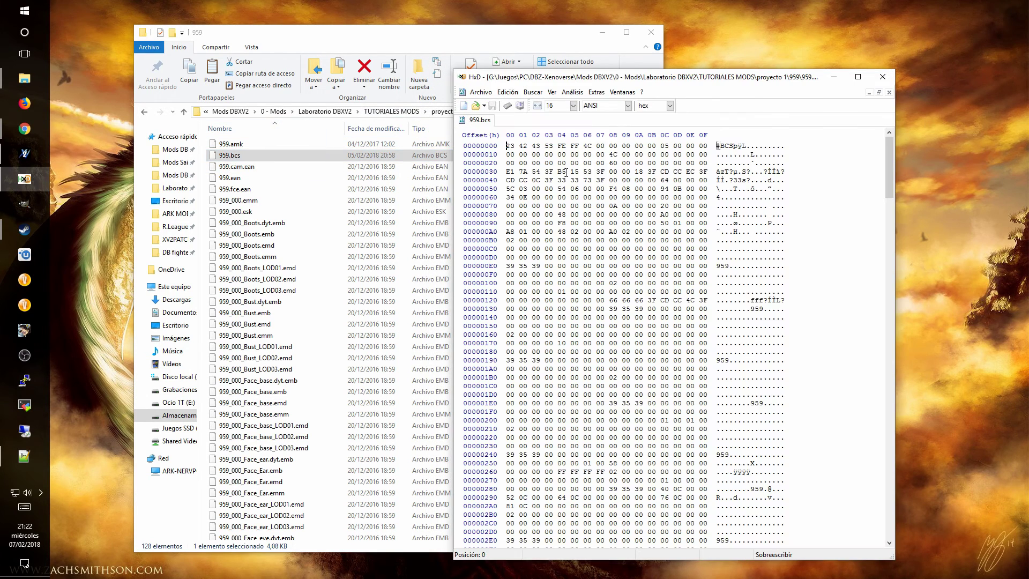
drag(730, 267, 720, 267)
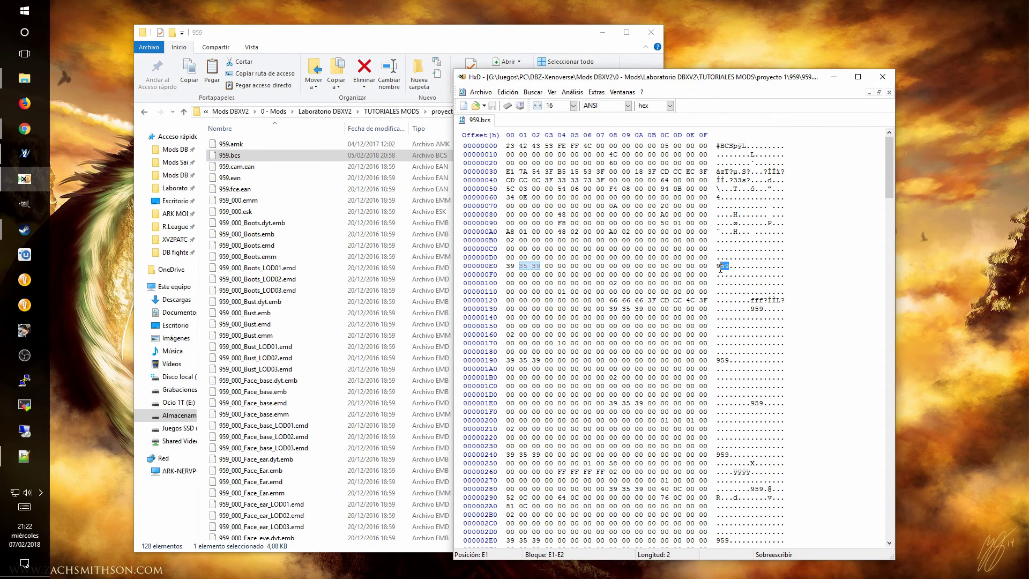
key(ctrl+r)
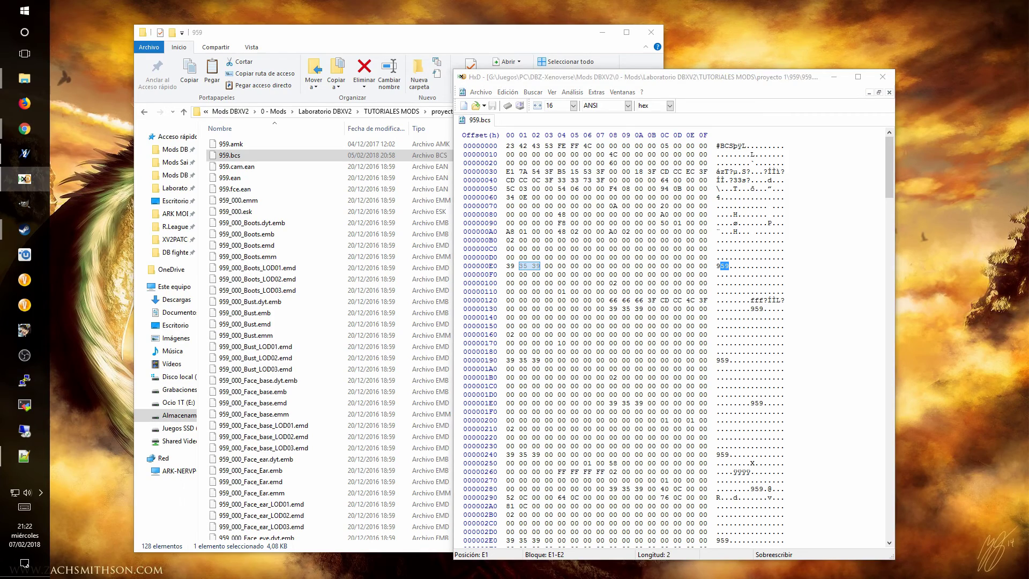
Step: Load APL.bcs from the unpacked data\chara\APL folder into HxD, closing the mistakenly opened APL.ean
key(alt+Tab)
drag(384, 25, 241, 52)
double_click(217, 154)
drag(194, 190, 708, 156)
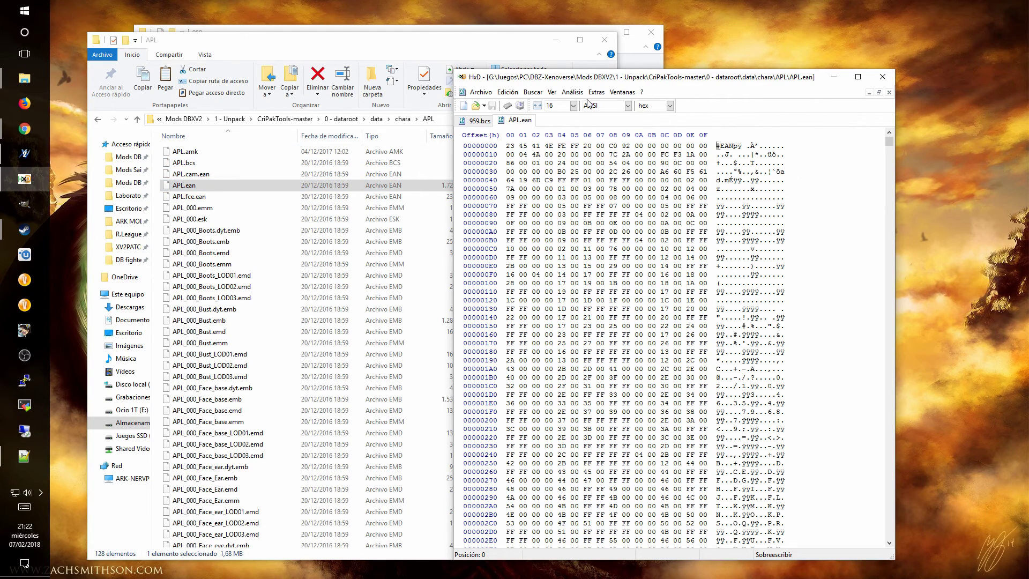
right_click(514, 123)
click(545, 130)
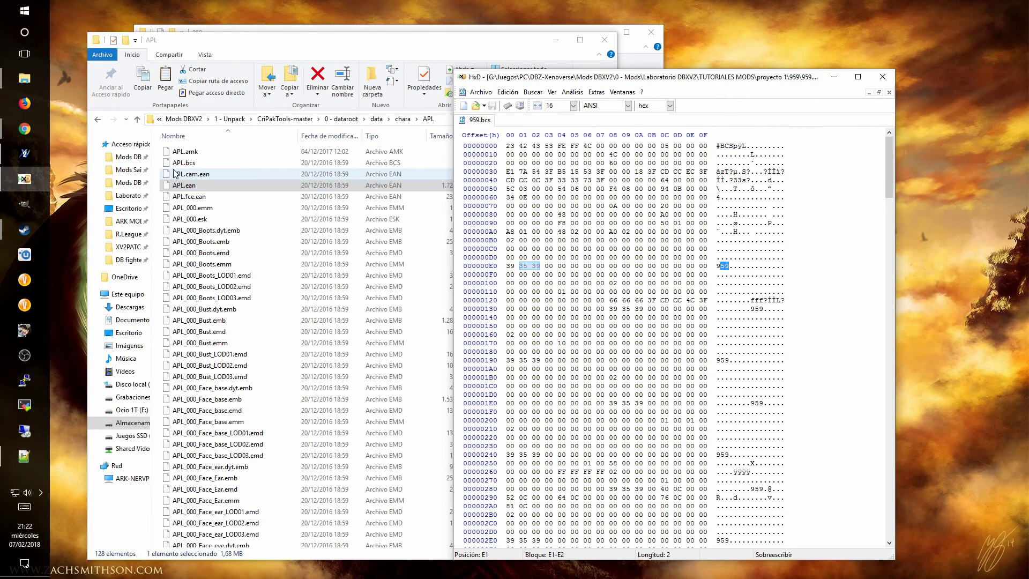
drag(180, 163, 509, 187)
click(548, 40)
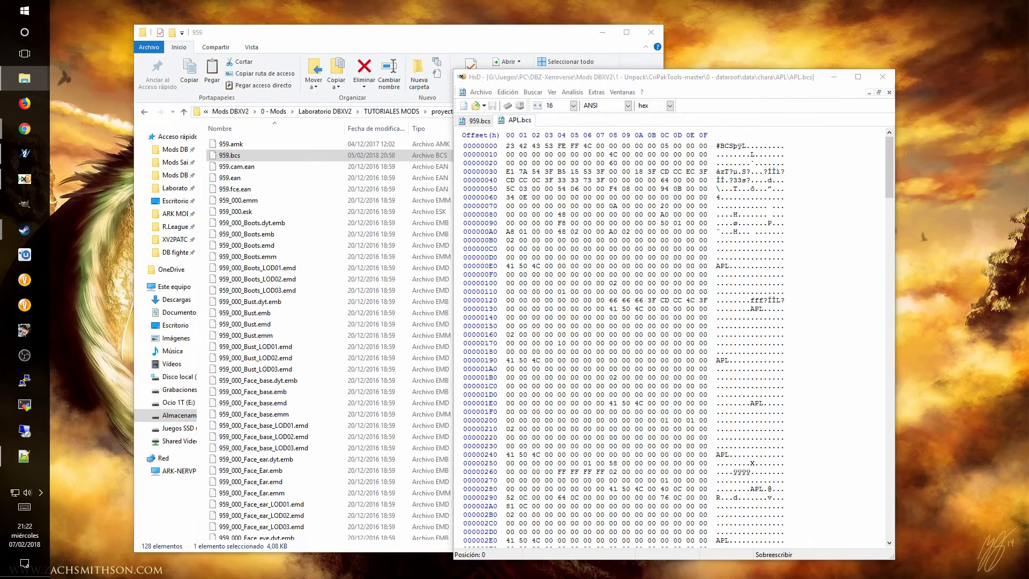
Step: Replace every APL text string with 959 in APL.bcs, searching in all directions
drag(730, 266, 711, 265)
click(508, 91)
mouse_move(532, 92)
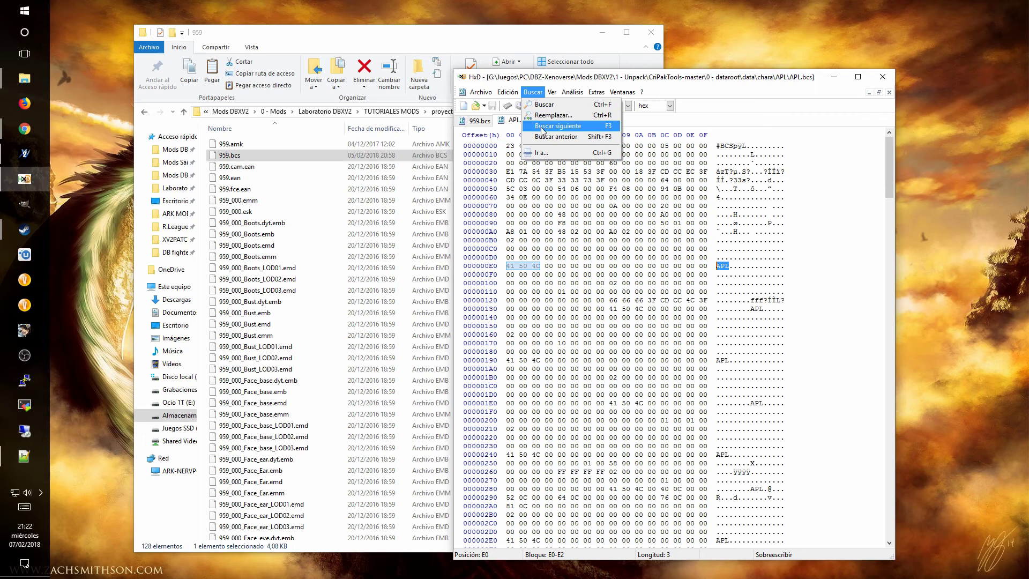
click(547, 116)
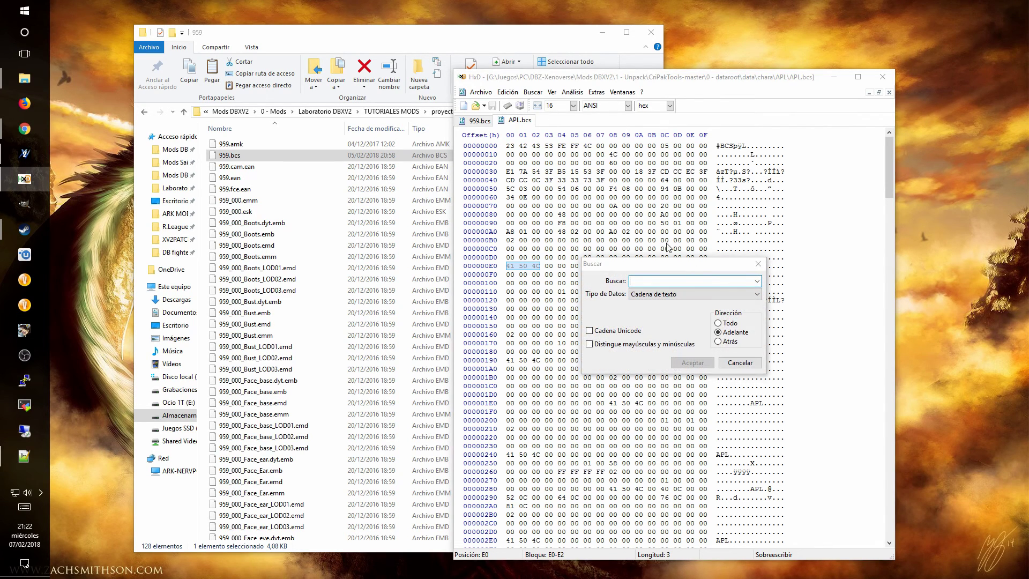
click(533, 92)
click(547, 116)
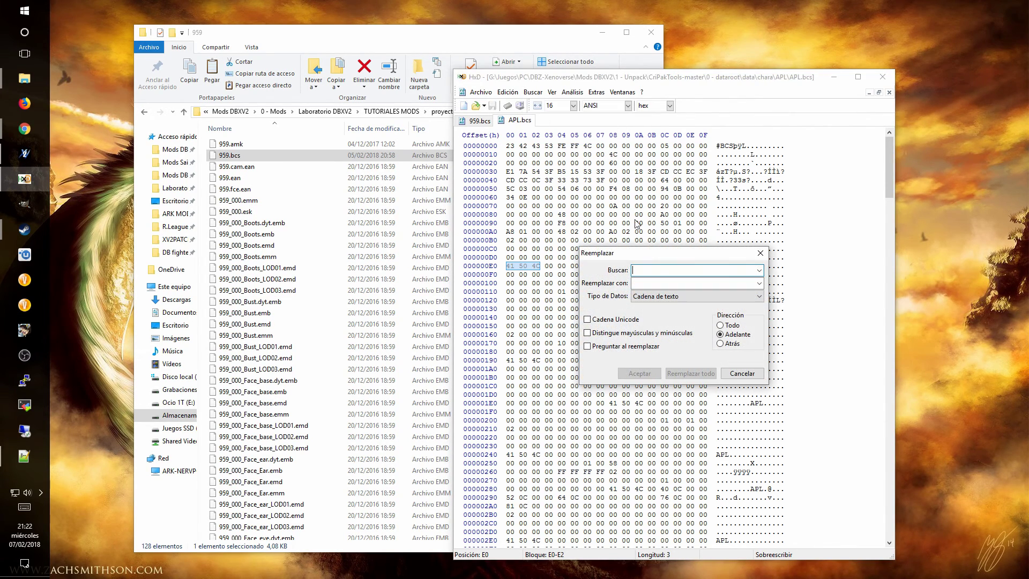
text(APL)
key(Tab)
text(959)
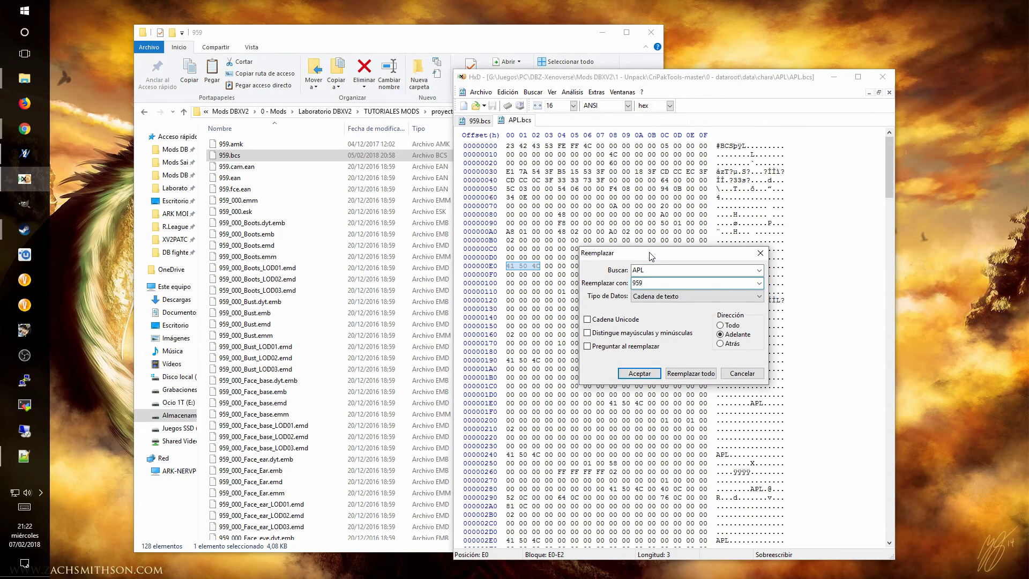
click(732, 326)
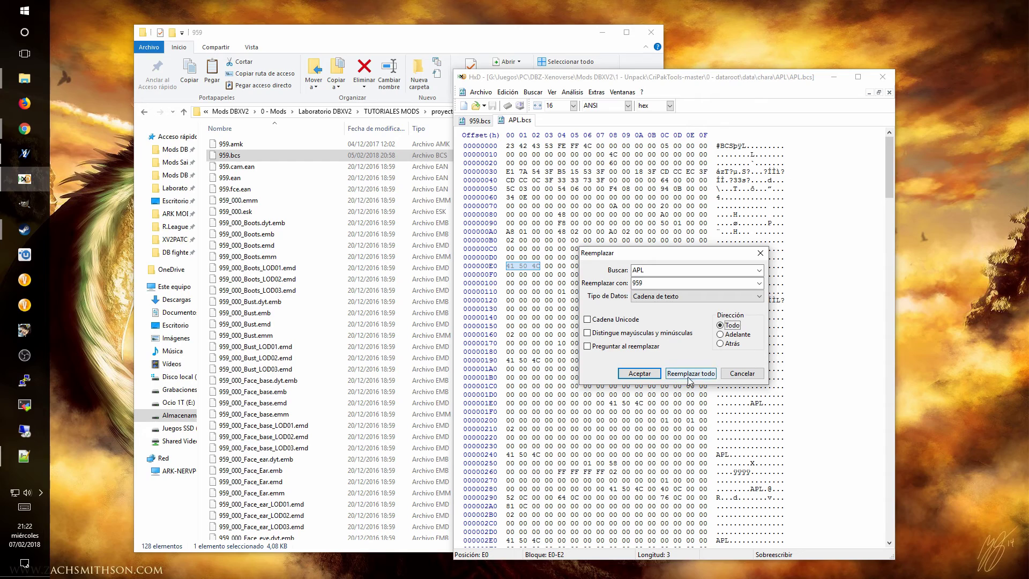
click(691, 374)
click(590, 334)
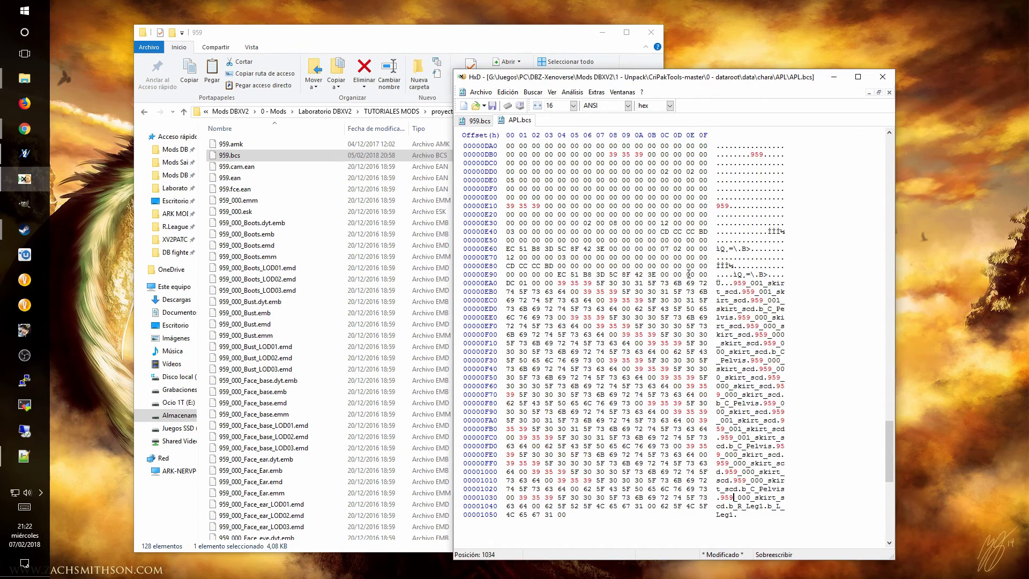
Step: Review the replaced 959 codes throughout APL.bcs
scroll(690, 274, up, 20)
drag(726, 283, 714, 284)
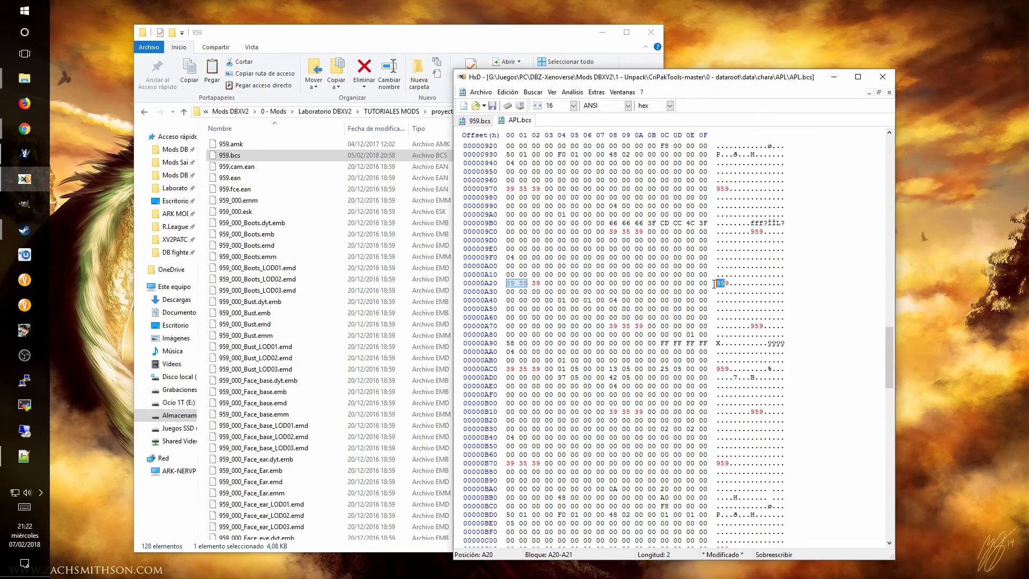
drag(734, 189, 717, 188)
scroll(734, 217, up, 15)
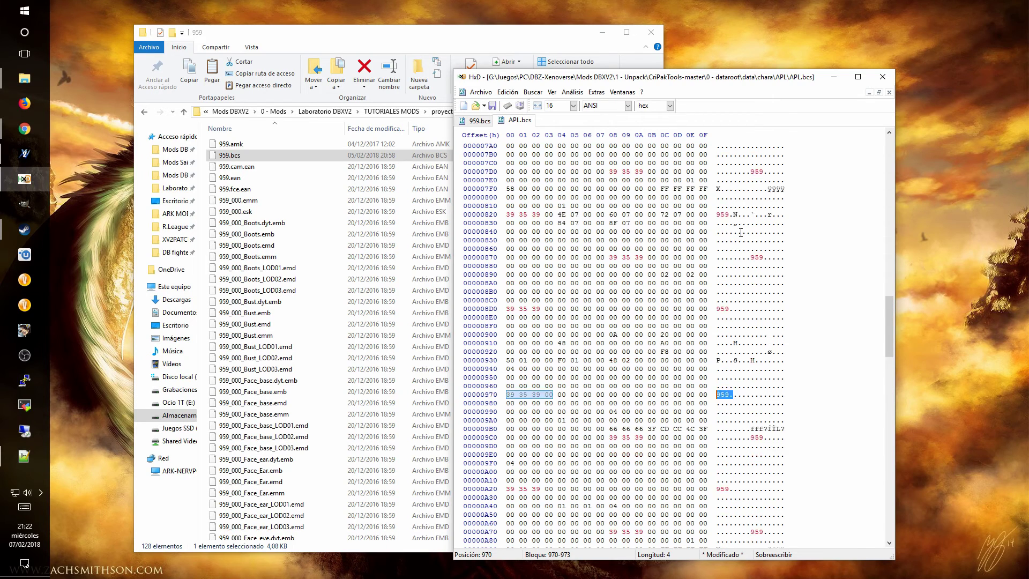
Step: Close APL.bcs without saving its changes and exit HxD
click(890, 92)
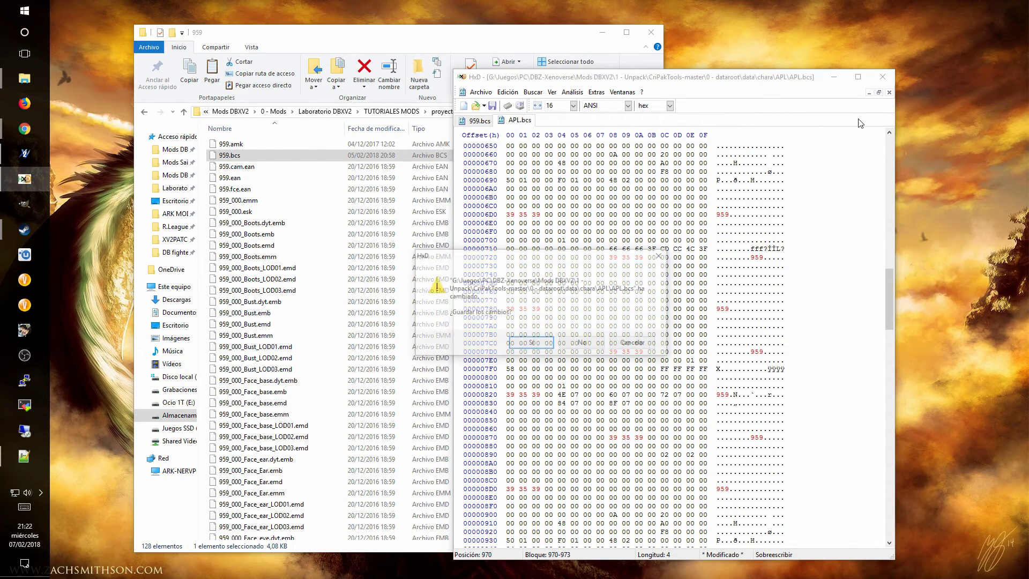
click(584, 342)
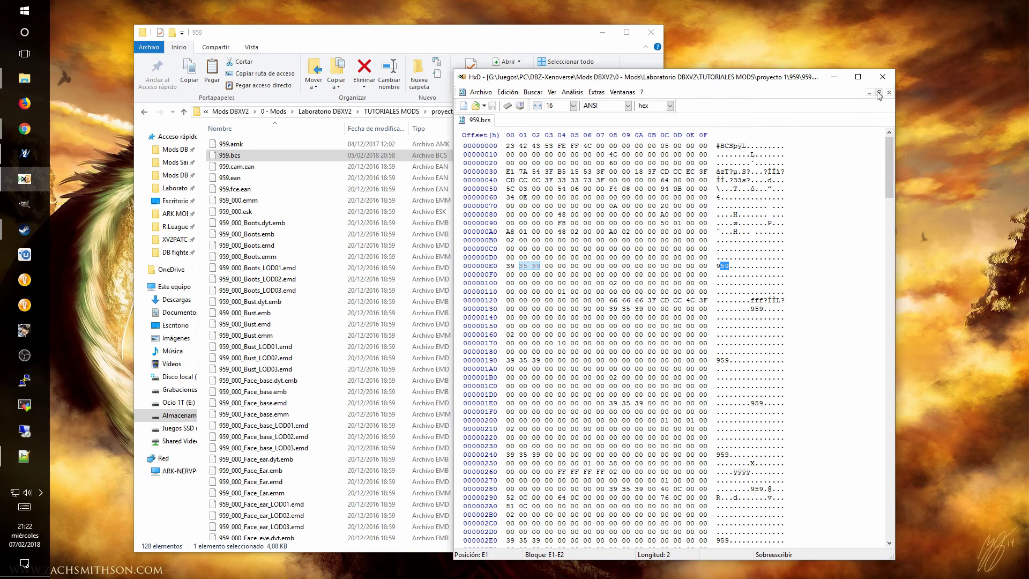
click(883, 78)
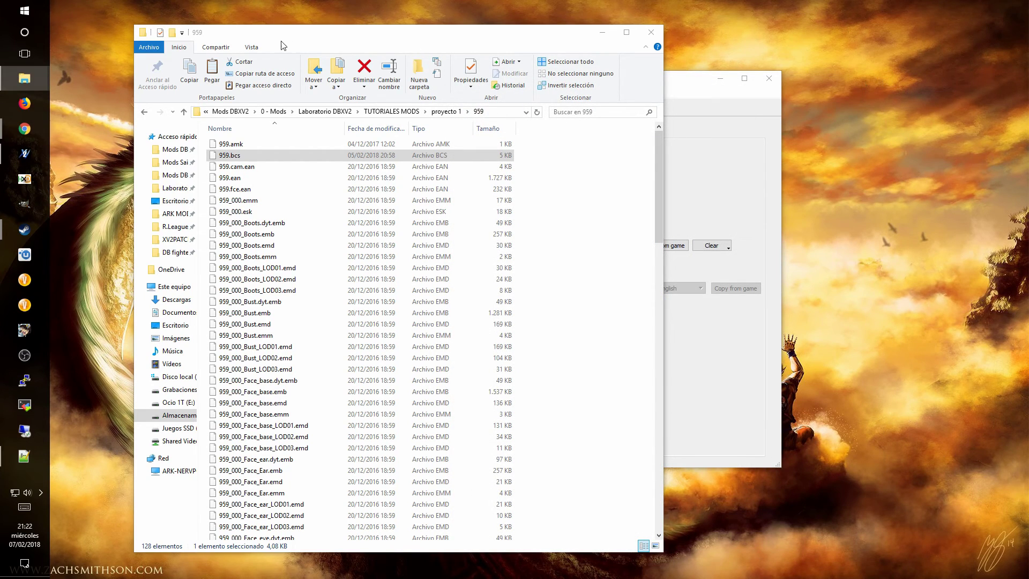
Step: Return File Explorer to the proyecto 1 folder, switch to XV2 Chara Creator and reposition its window
click(444, 111)
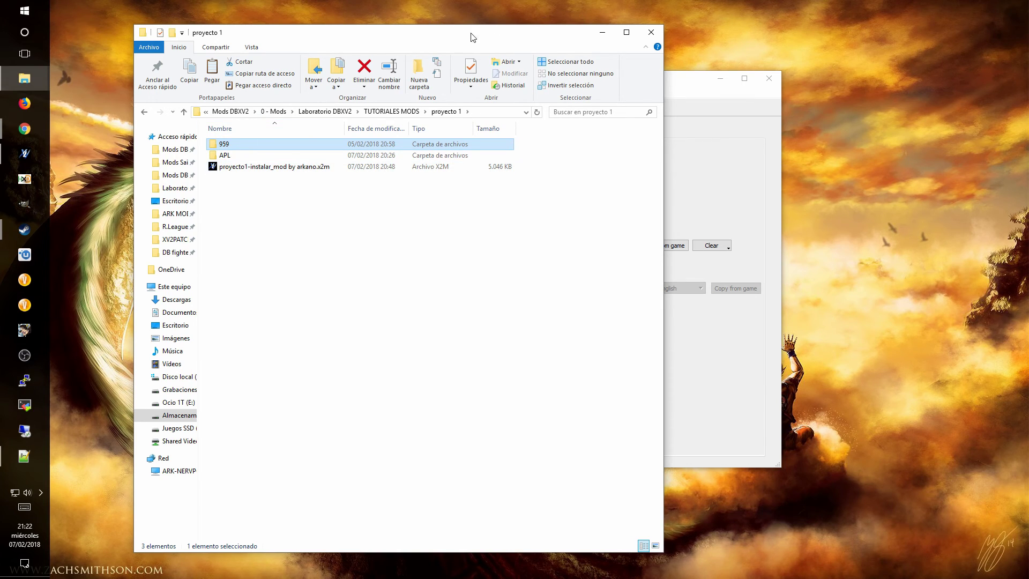
drag(459, 38, 543, 35)
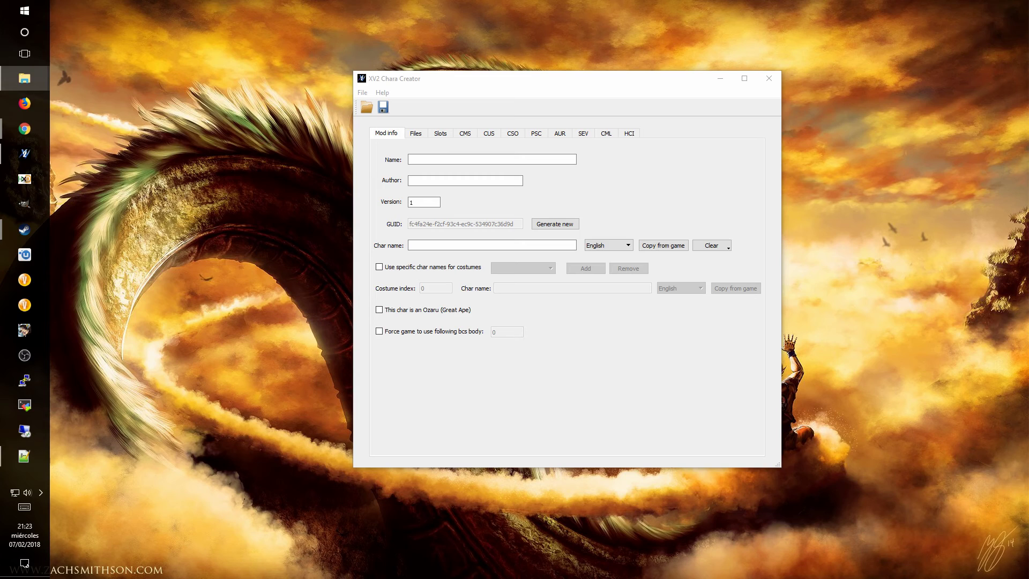
drag(557, 86, 484, 102)
Step: Enter "Primo de Appule" as the mod name in Mod info and move on to the version
click(424, 173)
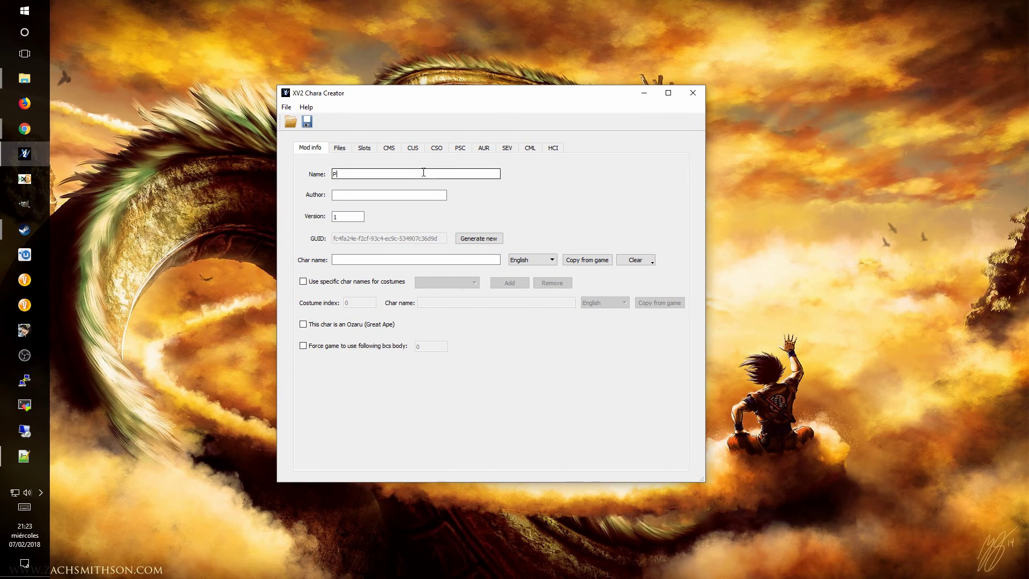
text(Primo de Appule)
key(Tab)
key(Tab)
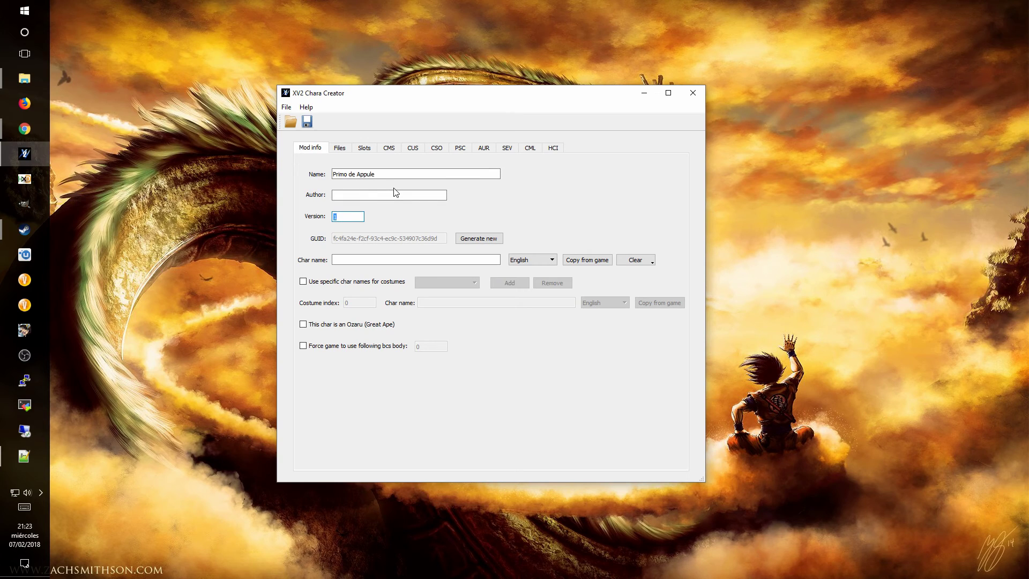
Step: Fill in the mod's author name and set the version to 0.5
click(369, 192)
text(Arkao)
key(Tab)
text(0.5)
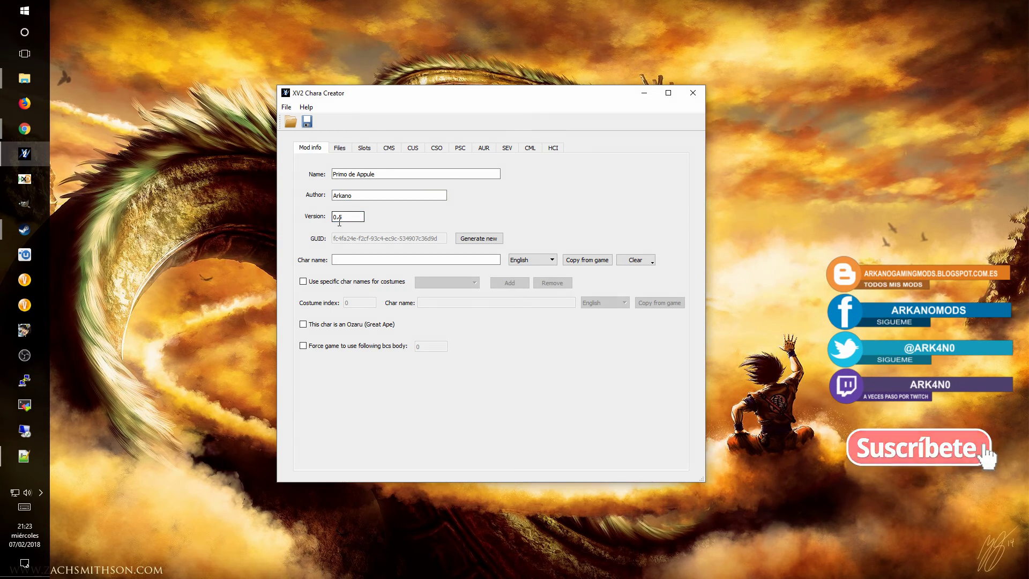
key(BackSpace)
text(10)
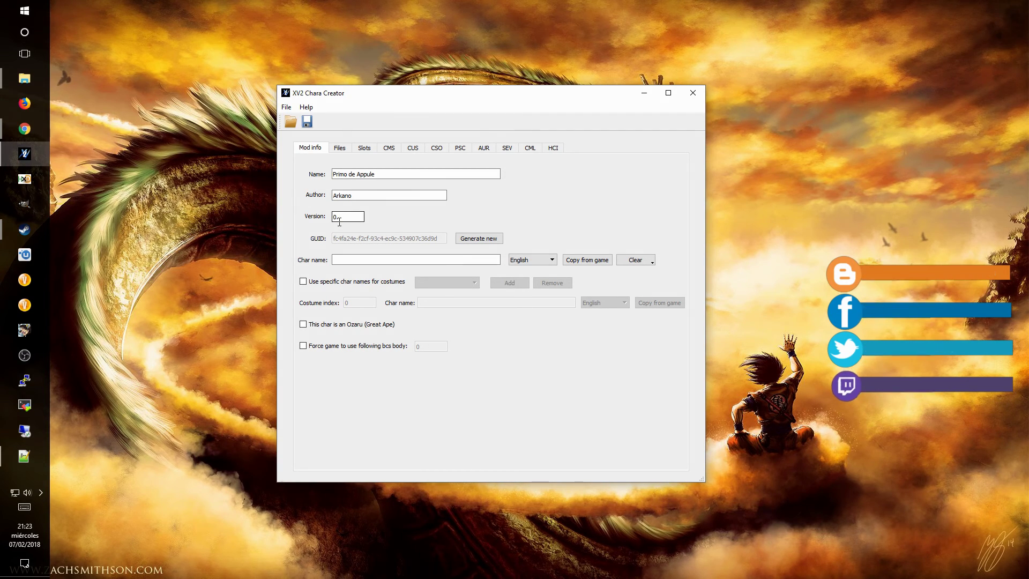
text(0)
text(5)
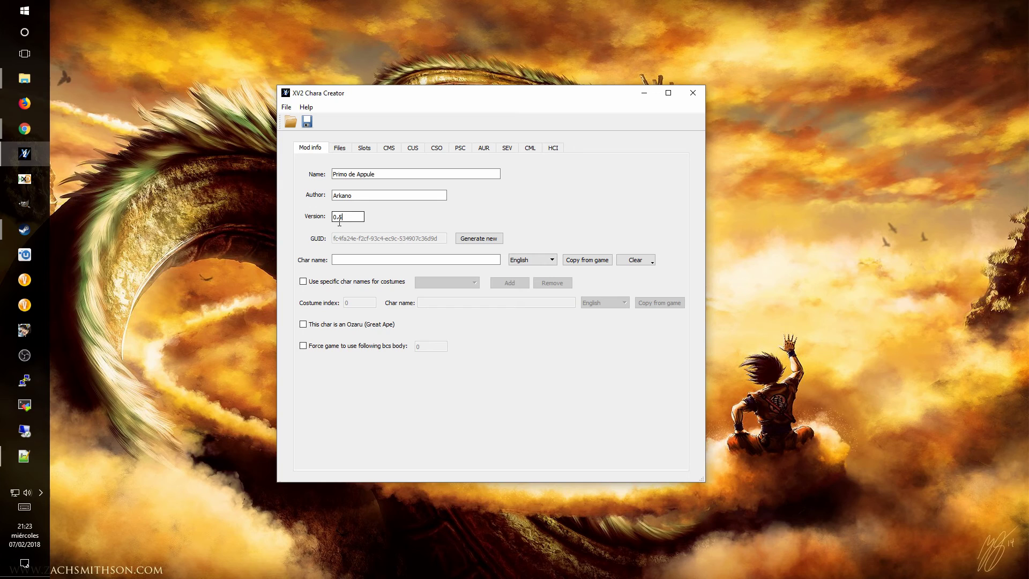
Step: Enter "Primo de Appule" as the character name and keep English as its language
click(362, 257)
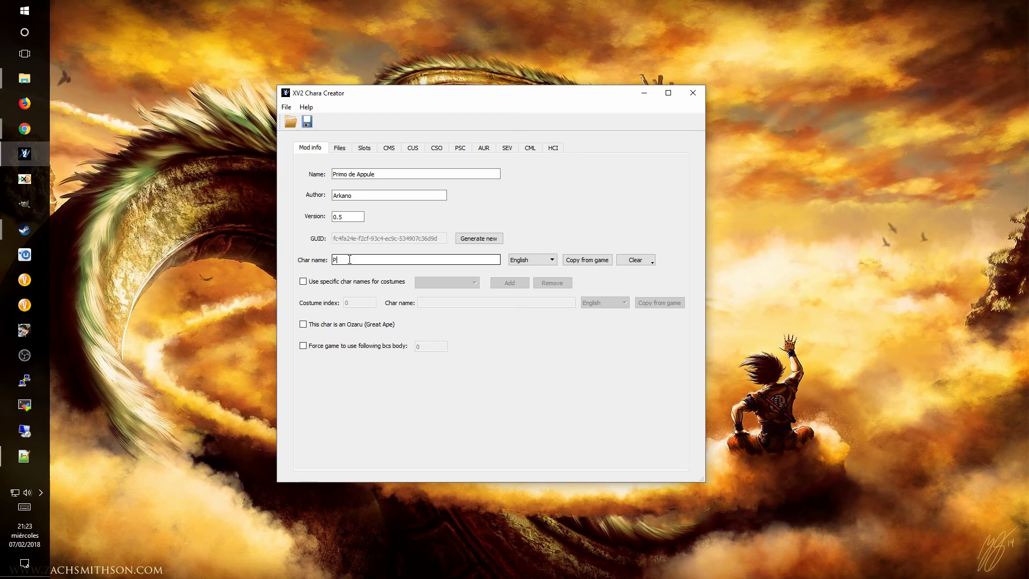
text(Primo de Appule)
click(546, 260)
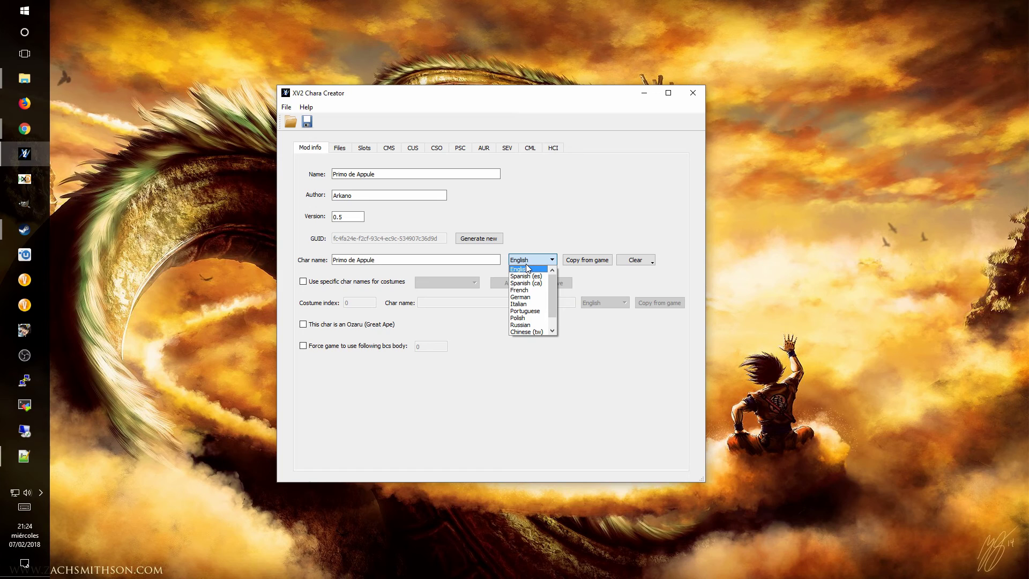
click(525, 275)
click(530, 260)
click(520, 268)
click(528, 259)
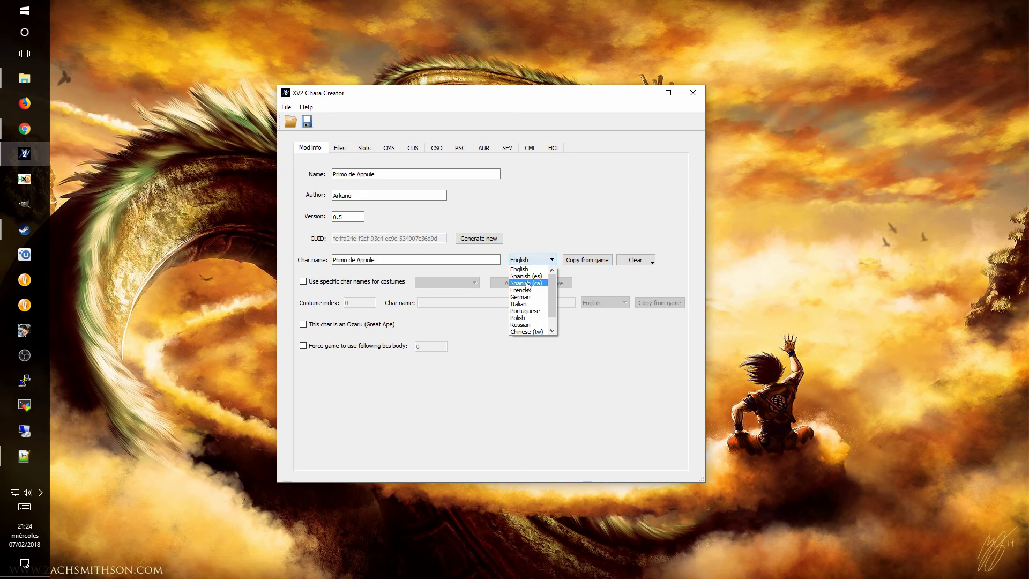
click(535, 235)
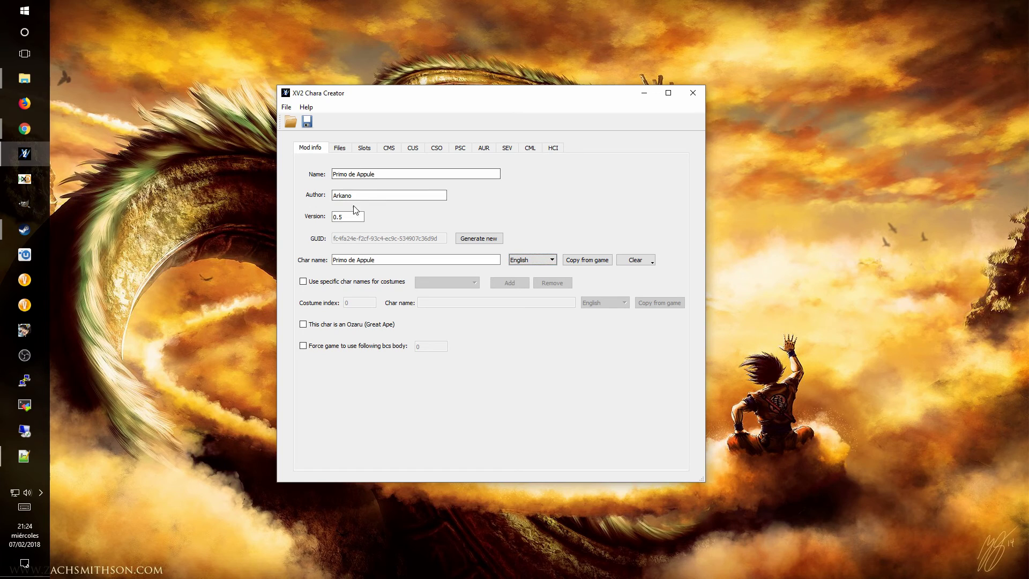
Step: Set the character files directory to the 959 folder inside proyecto 1
click(338, 150)
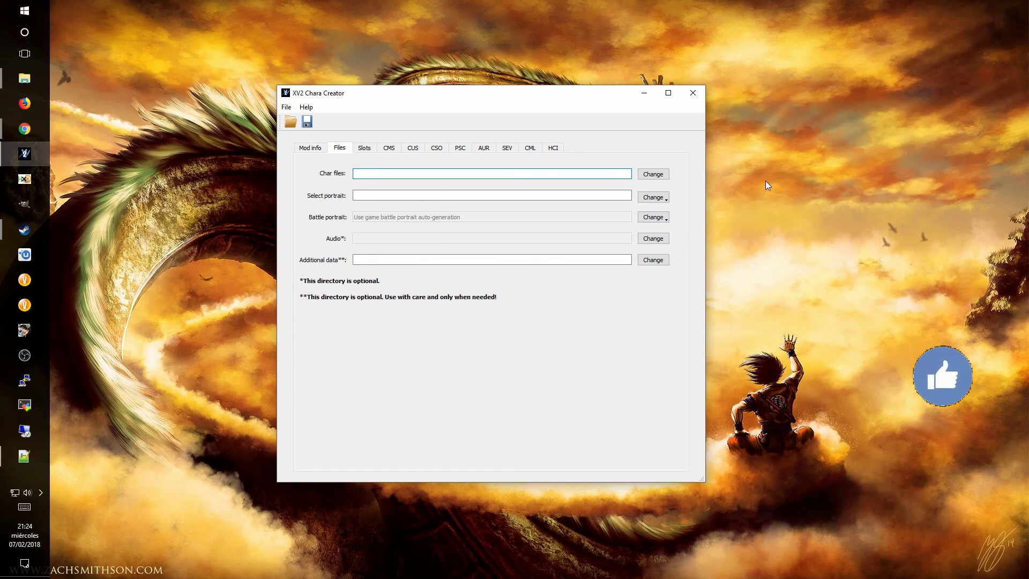
click(653, 175)
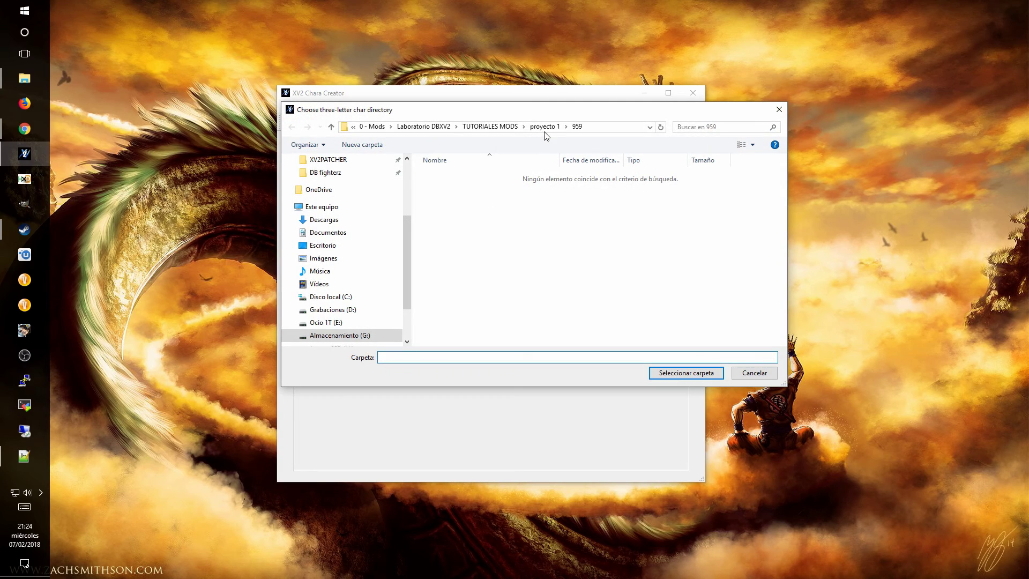
click(544, 127)
click(445, 177)
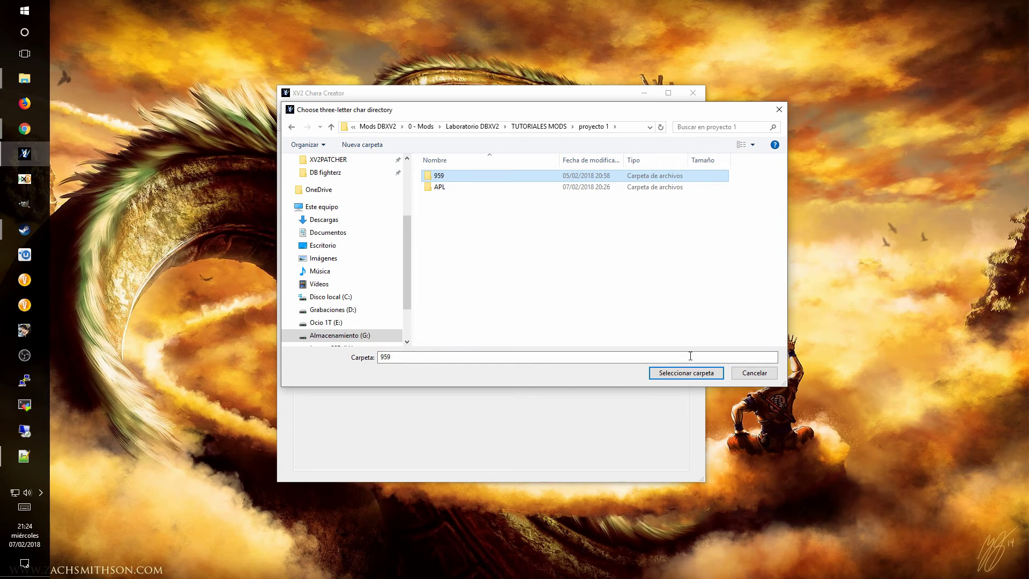
click(684, 371)
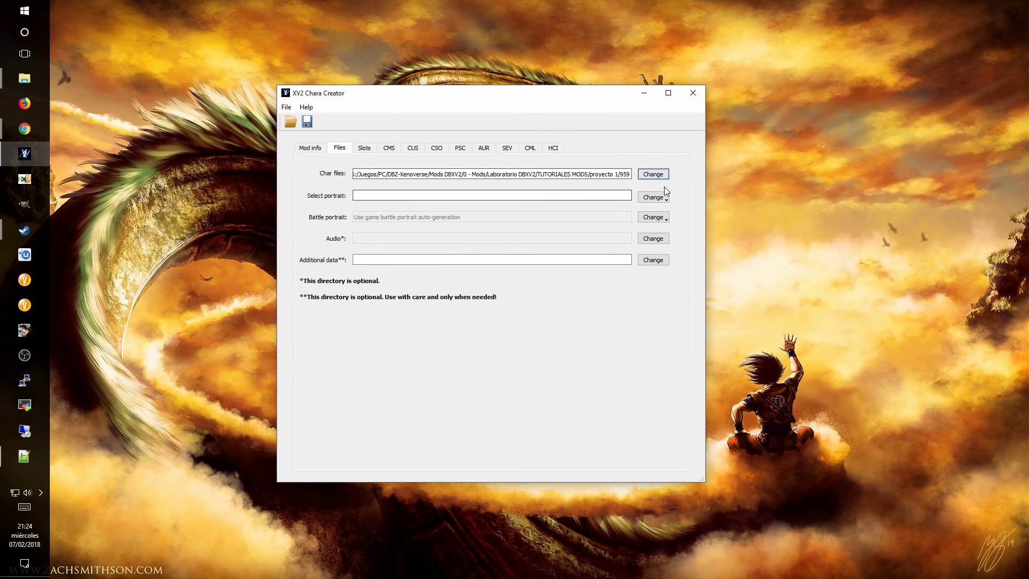
click(361, 196)
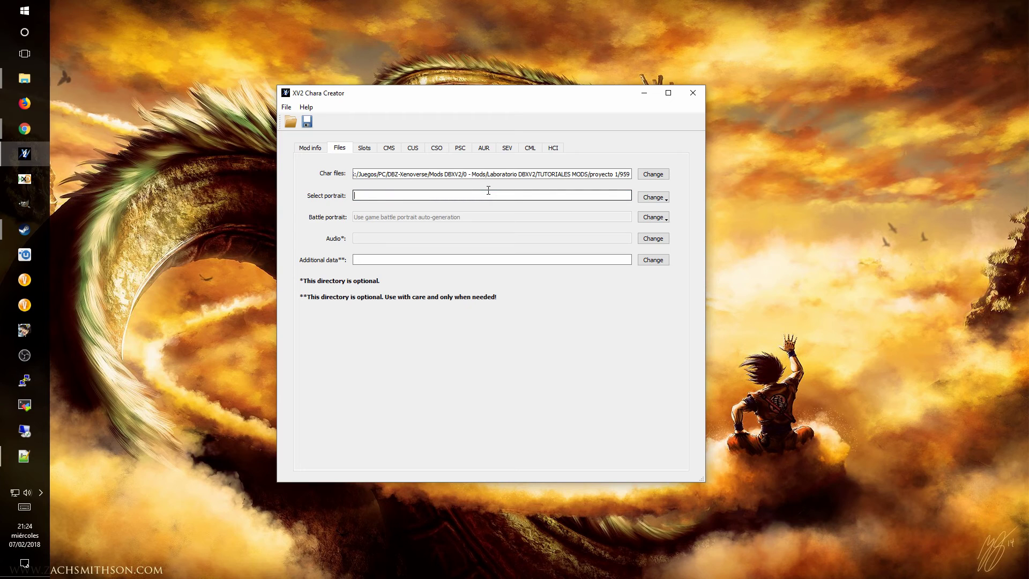
click(662, 202)
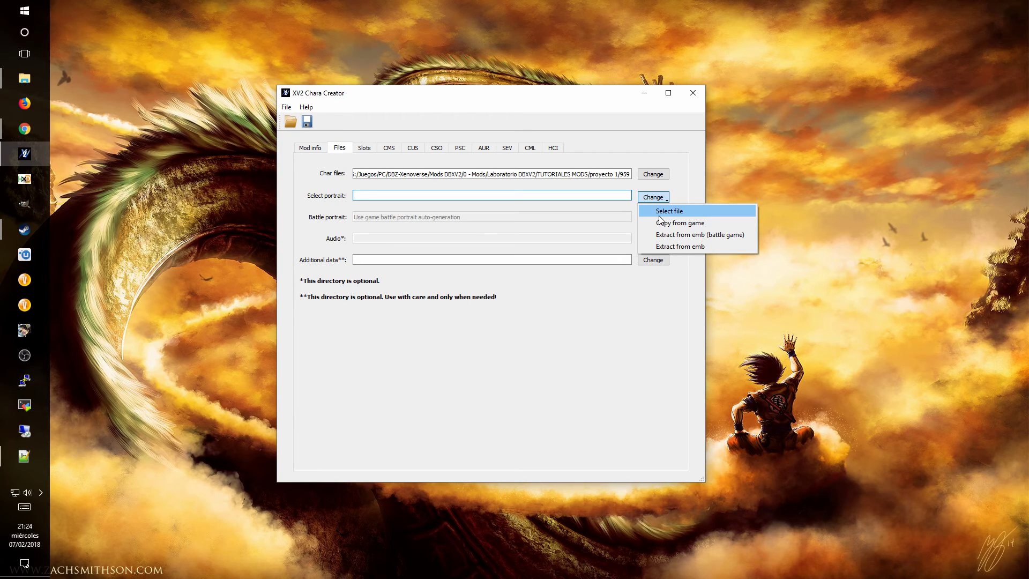
click(670, 211)
click(435, 357)
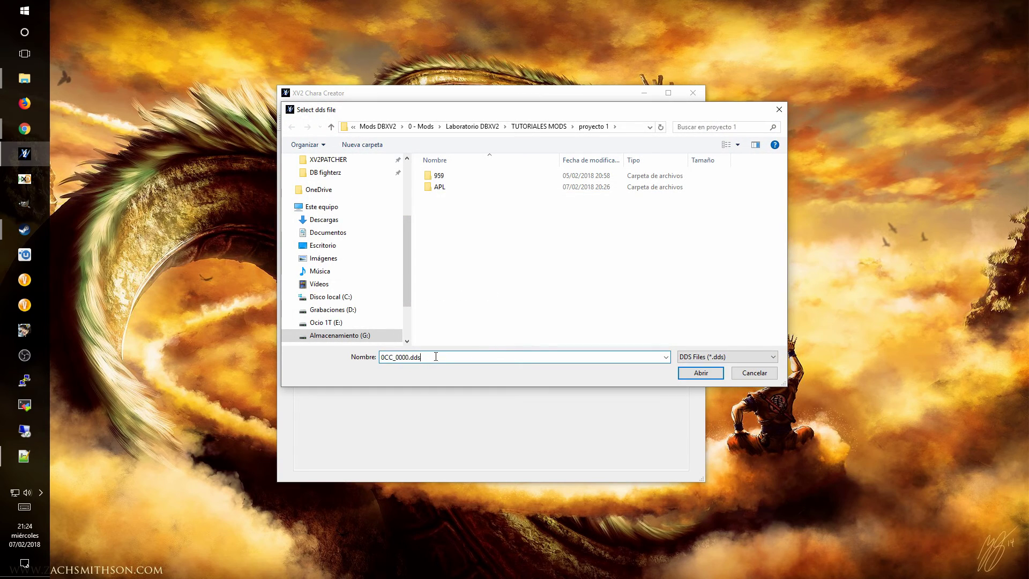
drag(422, 357, 413, 356)
click(766, 375)
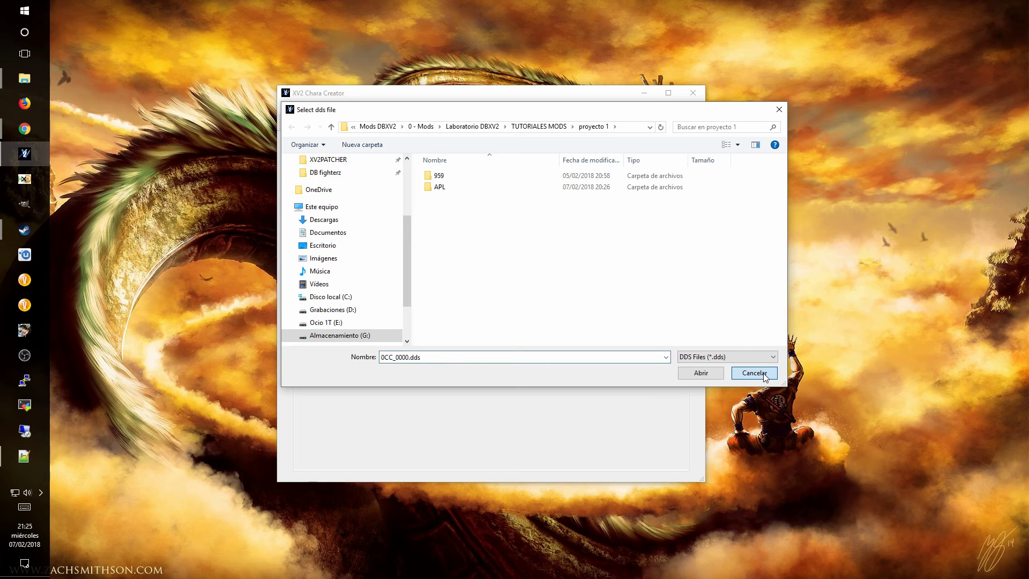
click(766, 376)
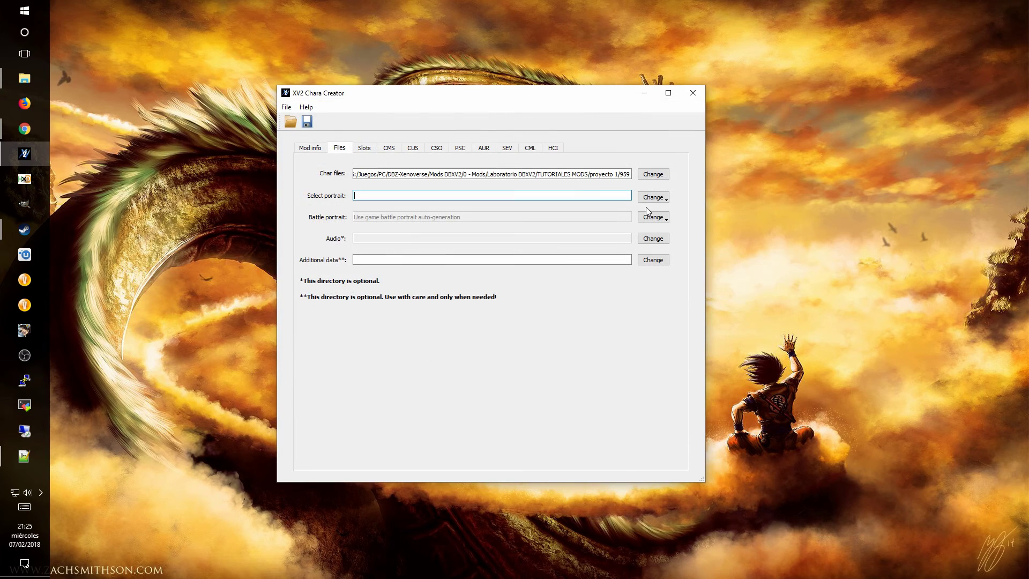
Step: Set the select portrait to HUM.dds copied from the game
click(652, 199)
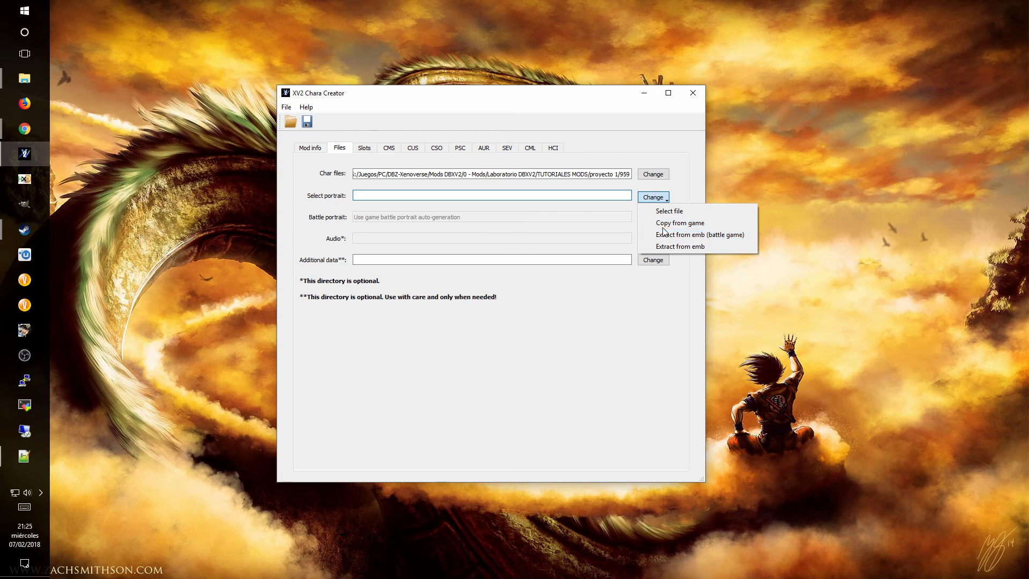
click(663, 228)
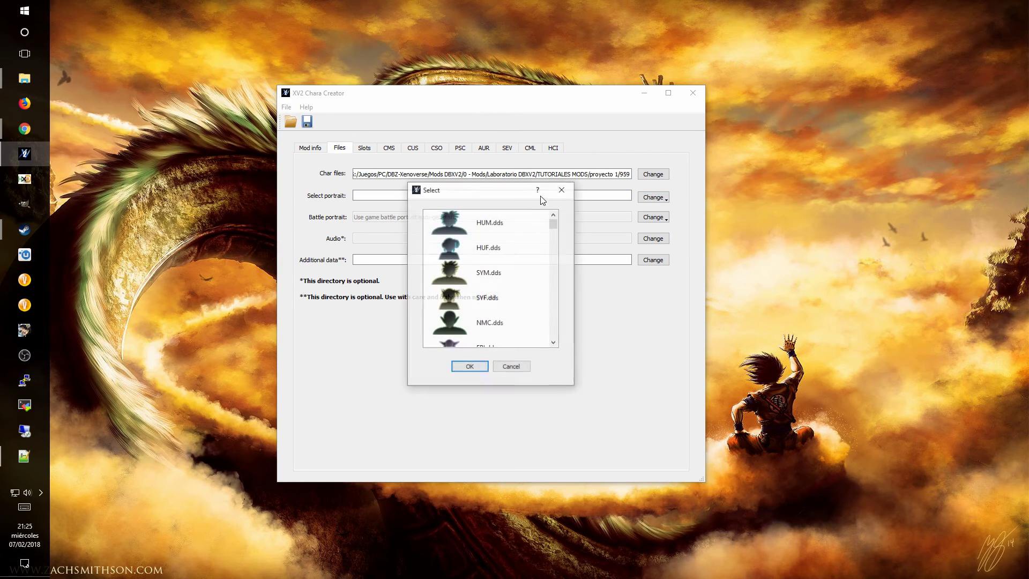
click(536, 224)
click(477, 368)
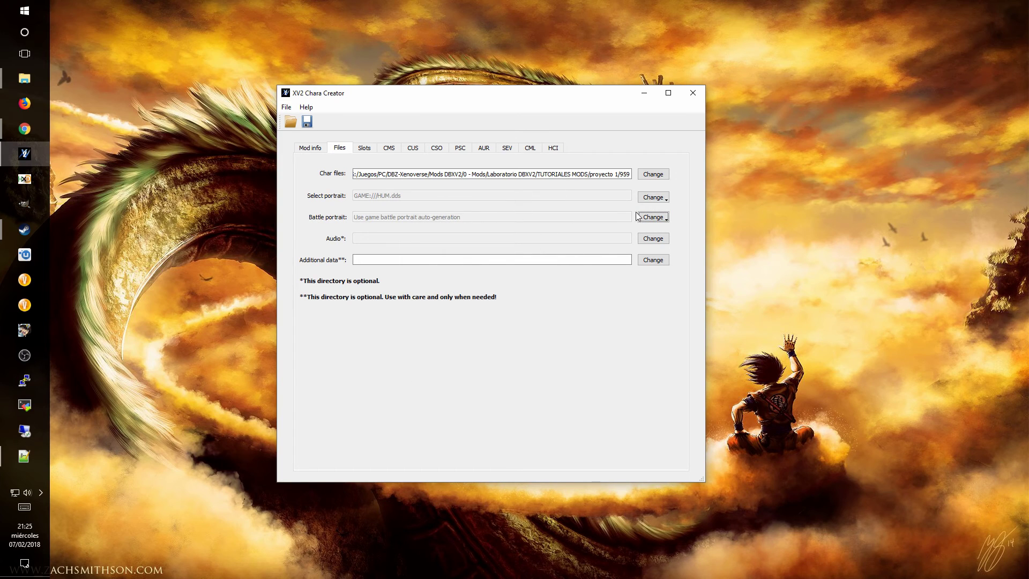
Step: Set the battle portrait to APL.emb copied from the game
click(654, 221)
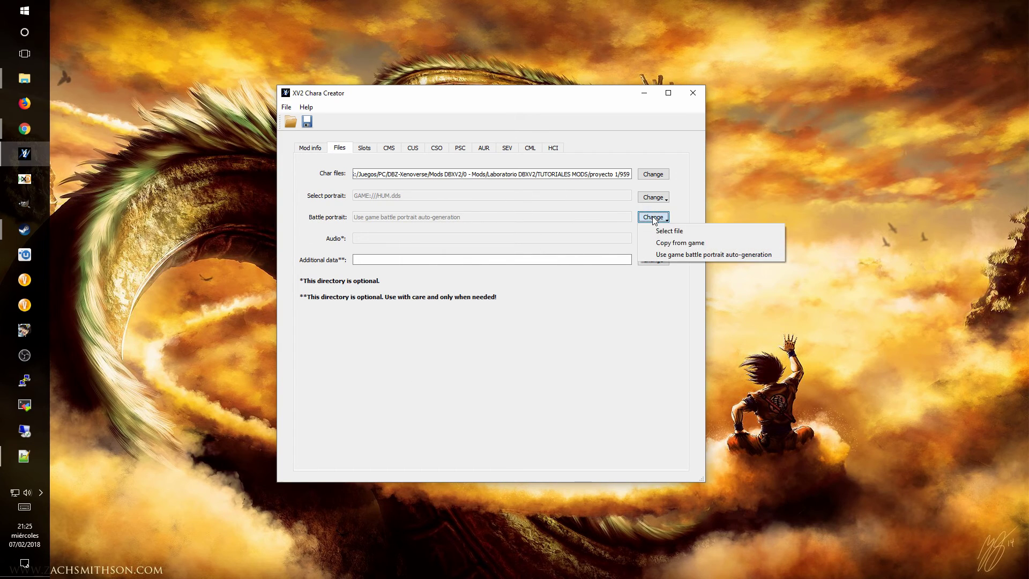
click(667, 245)
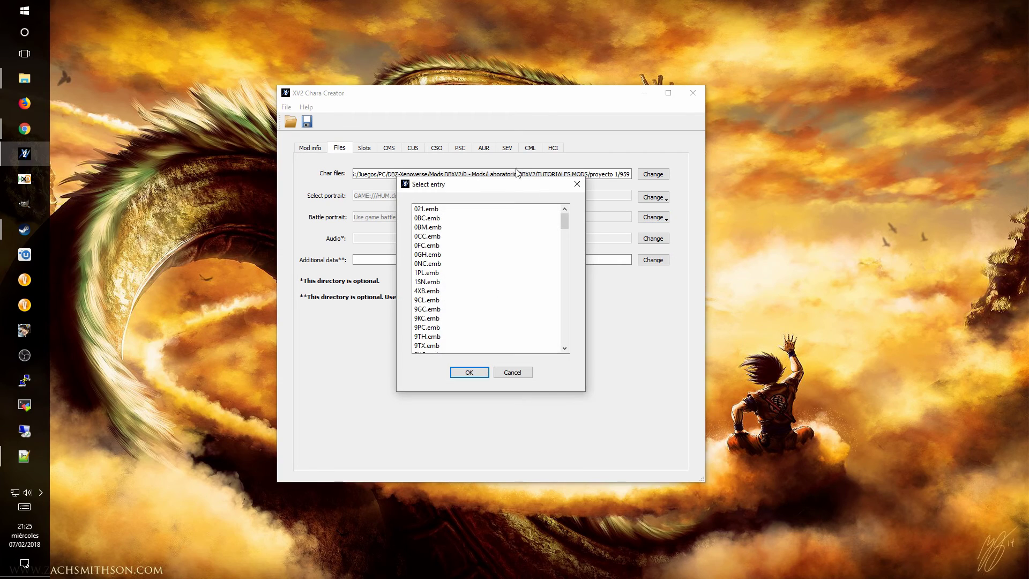
scroll(452, 277, down, 1)
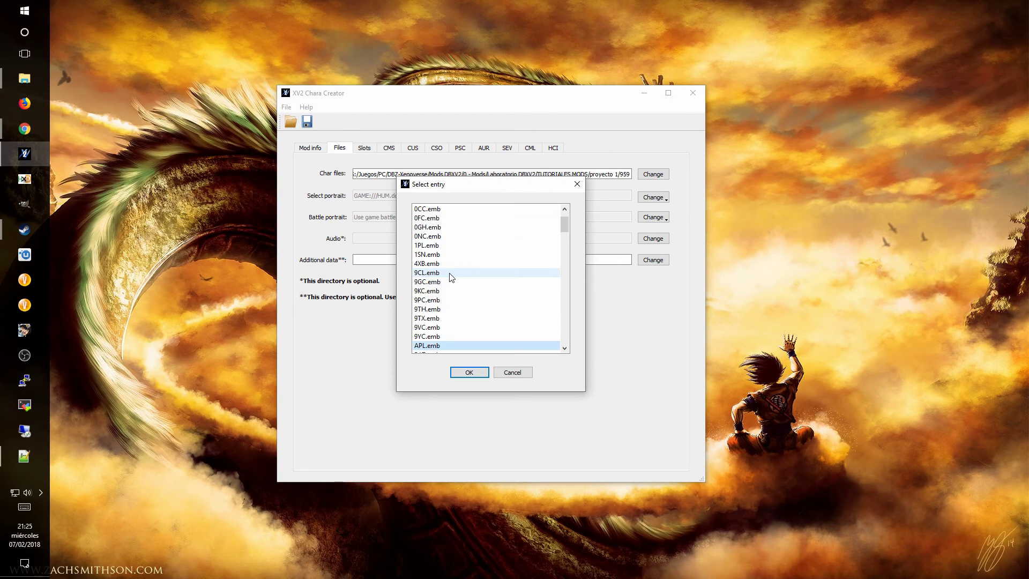
click(464, 372)
Step: For Slot 0, enter "Traje de Batalla" as the costume name and set the costume index to 2
click(364, 148)
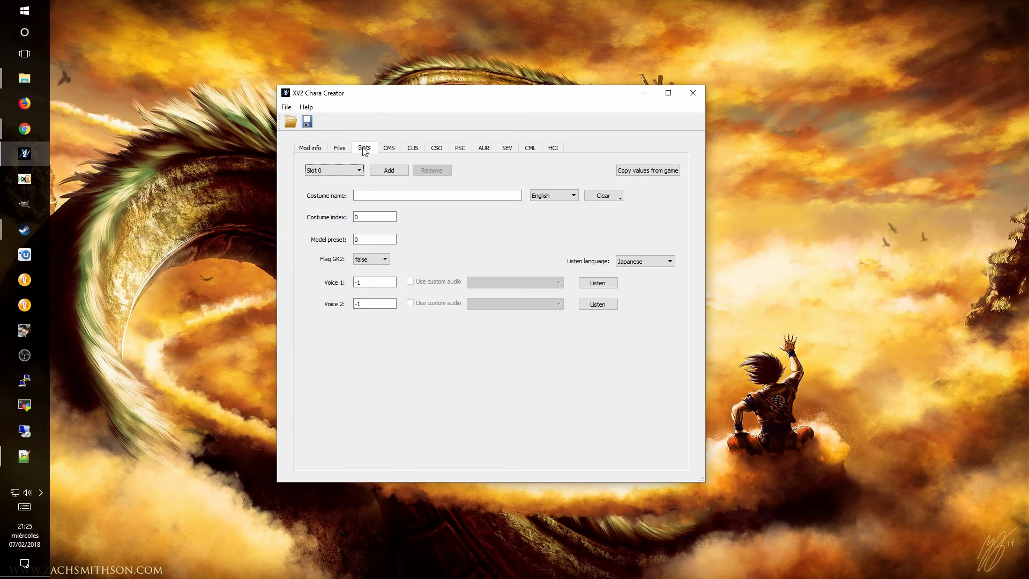
drag(409, 99, 507, 98)
drag(465, 280, 425, 283)
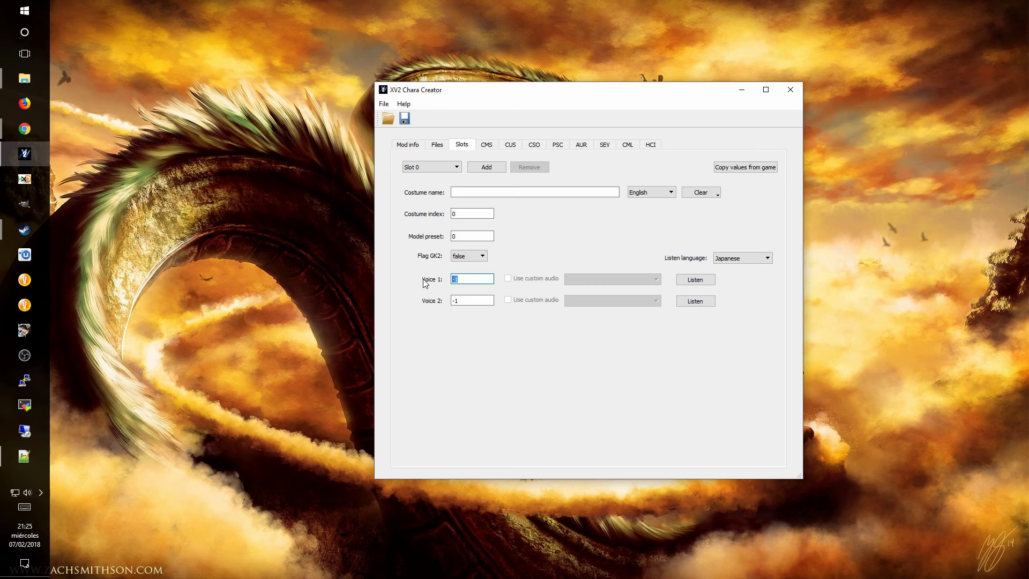
click(473, 191)
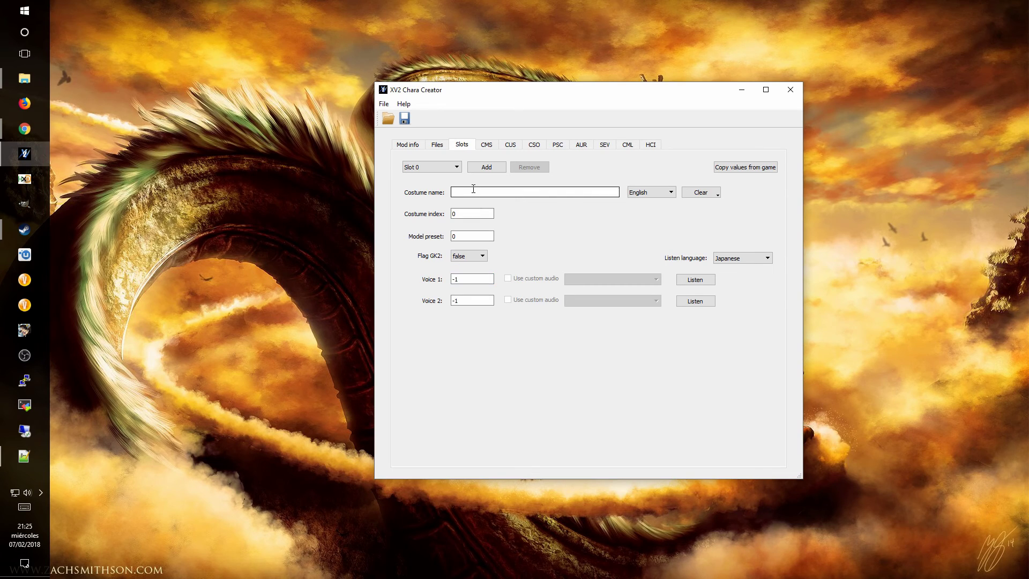
key(Tab)
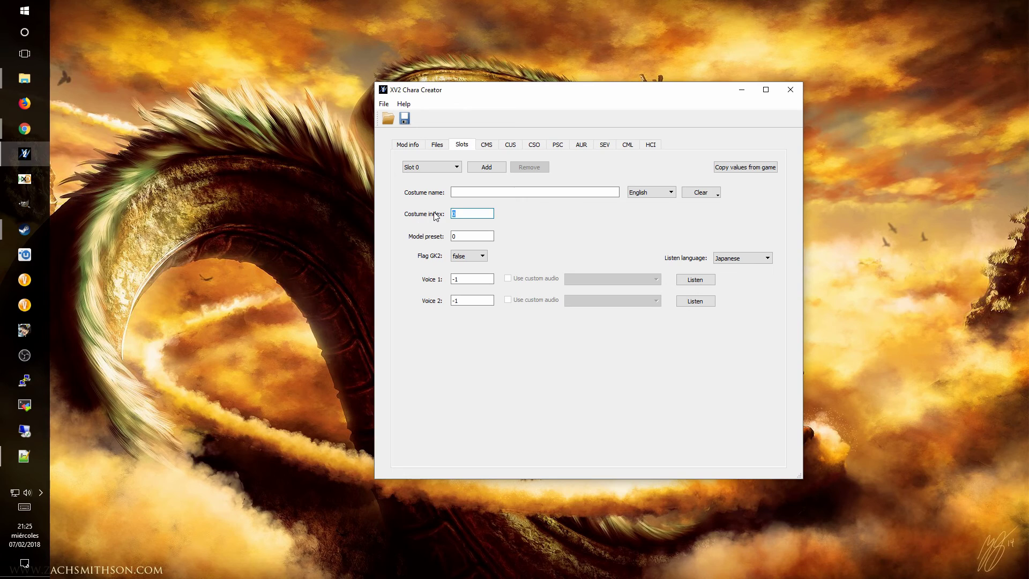
click(474, 192)
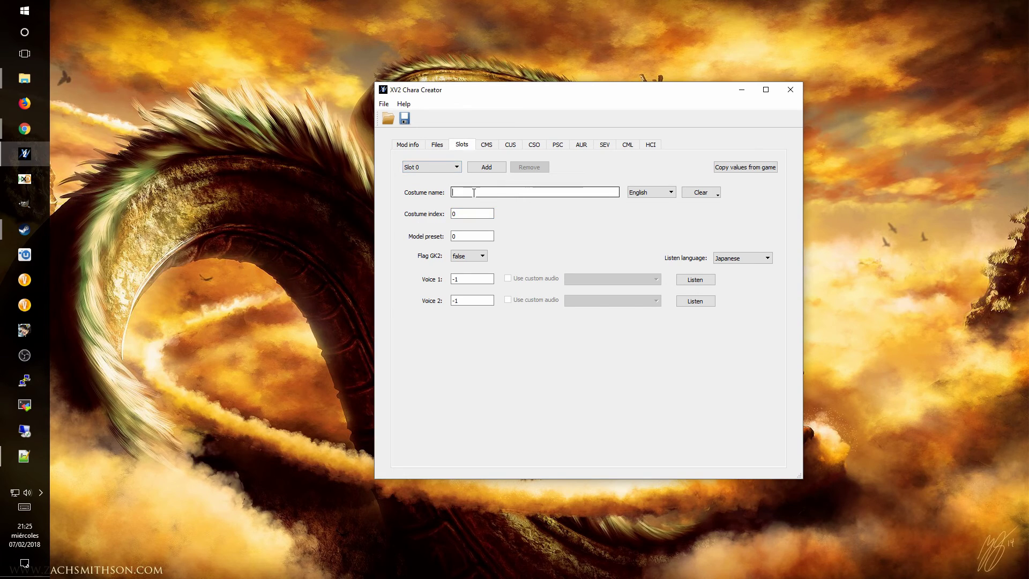
text(Traje de Batalla)
drag(475, 215, 421, 210)
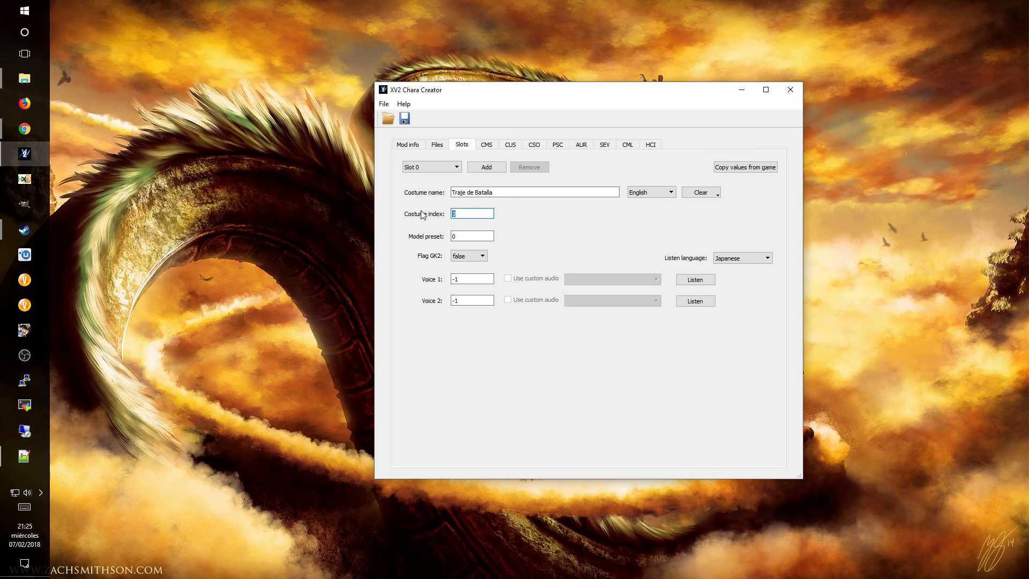
text(2)
Step: Review the costume name in Slot 0 and the languages available for it
click(456, 279)
triple_click(509, 192)
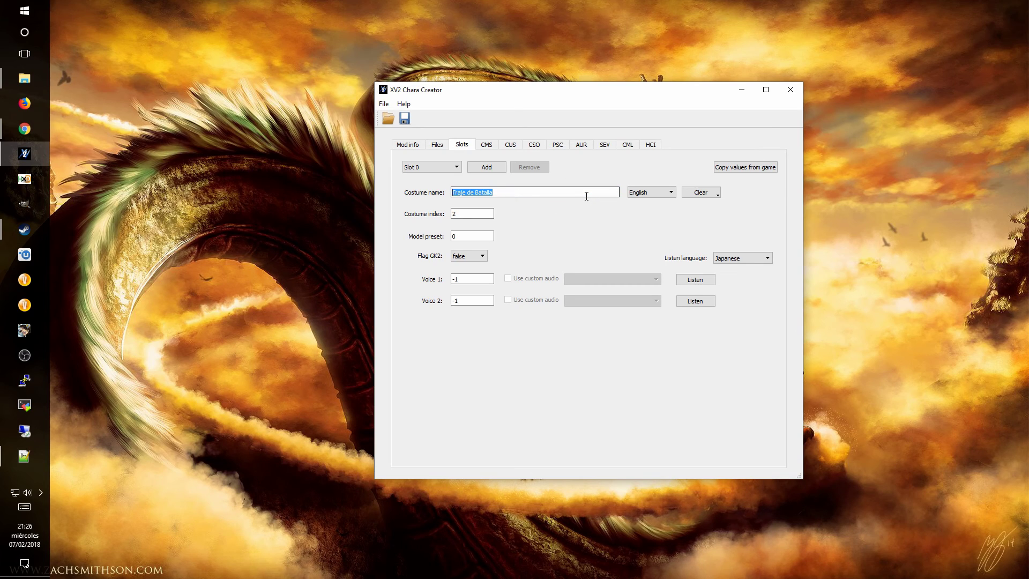
click(635, 192)
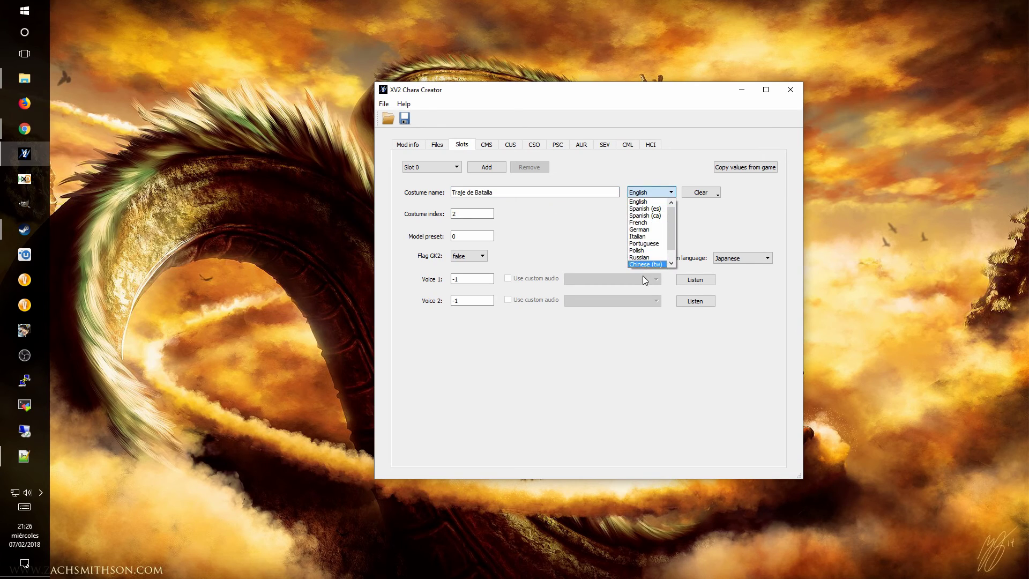
click(520, 193)
drag(519, 193, 430, 193)
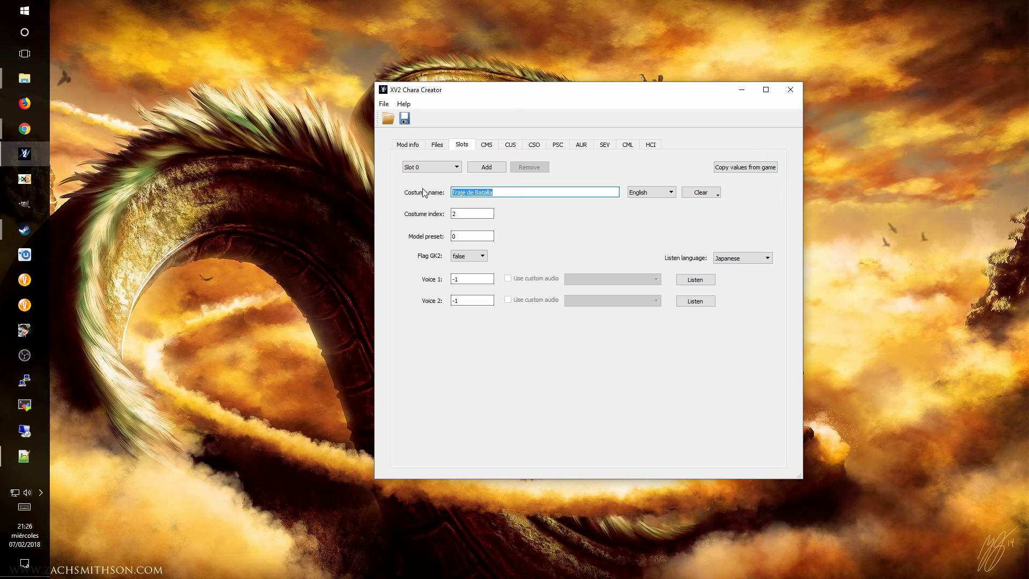
Step: Open a second XV2 Chara Creator window and arrange it beside the first one
drag(472, 95, 593, 101)
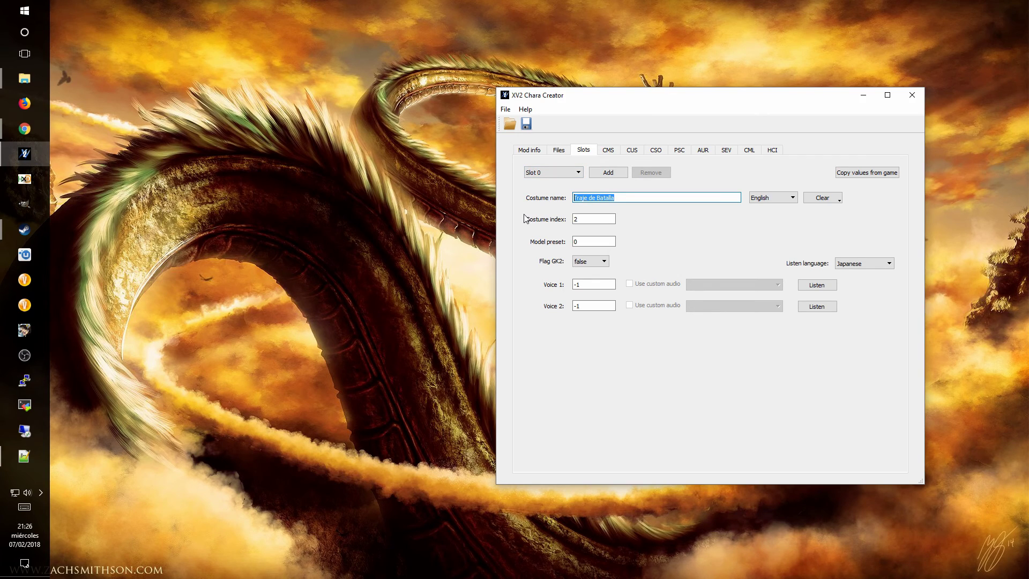
right_click(24, 154)
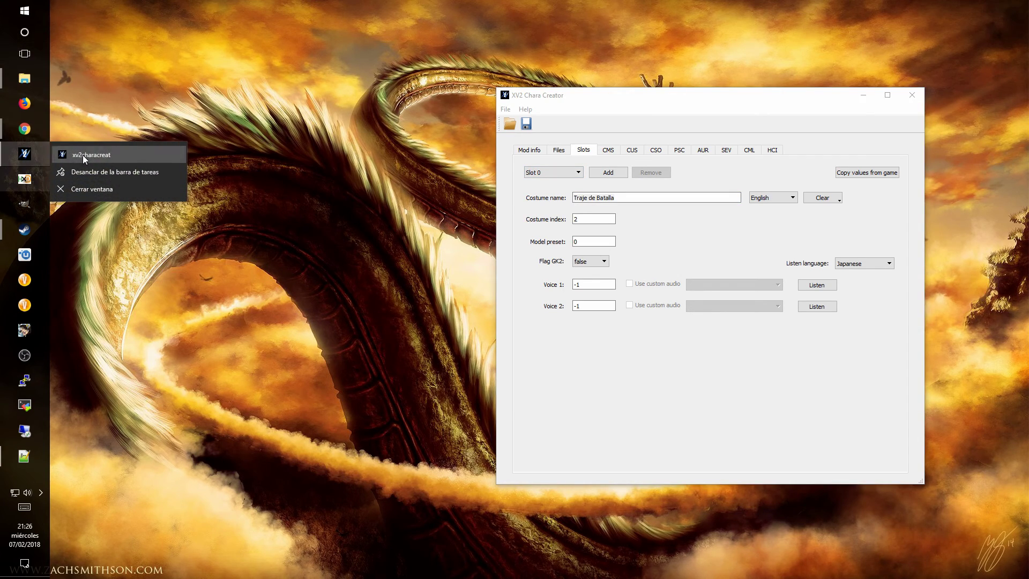
click(82, 156)
drag(552, 102, 366, 102)
Step: In the second Chara Creator window, copy the Universe 7 Clothing costume's slot values from the game
click(202, 159)
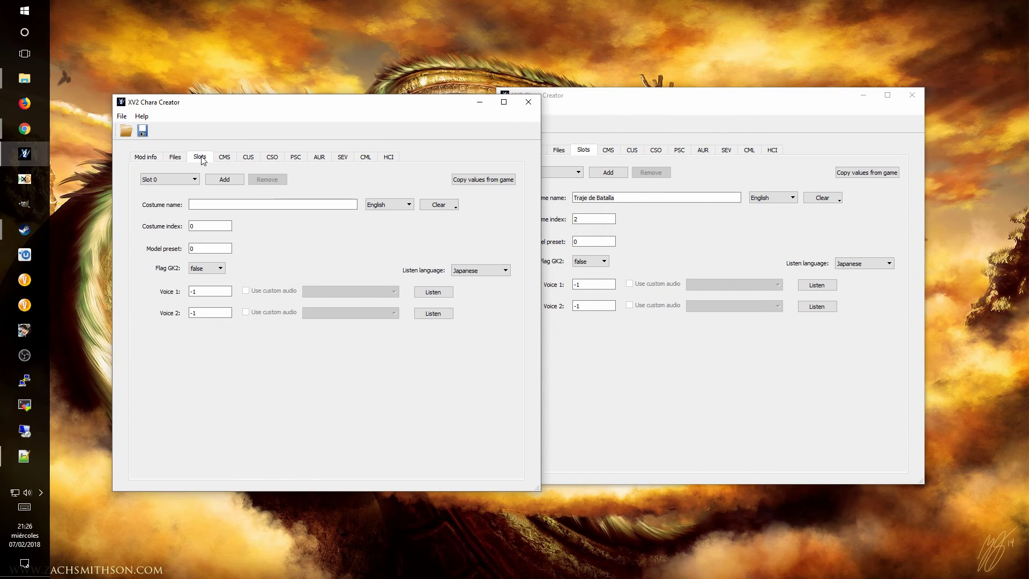
click(479, 181)
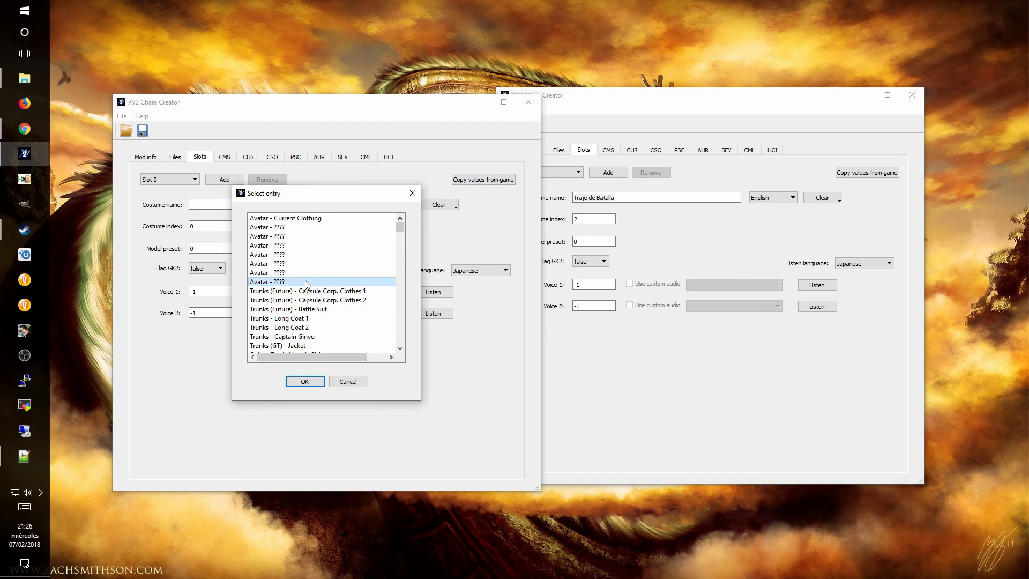
key(t)
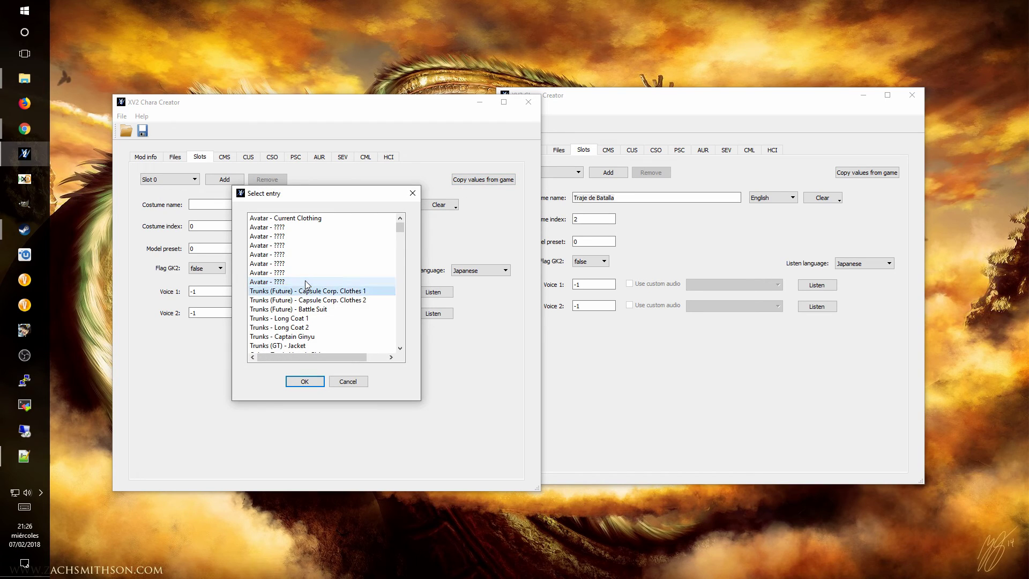
key(o)
click(304, 381)
Step: Set Voice 1 to 88 and Voice 2 to 89 for the Traje de Batalla costume, and close the second window
double_click(194, 291)
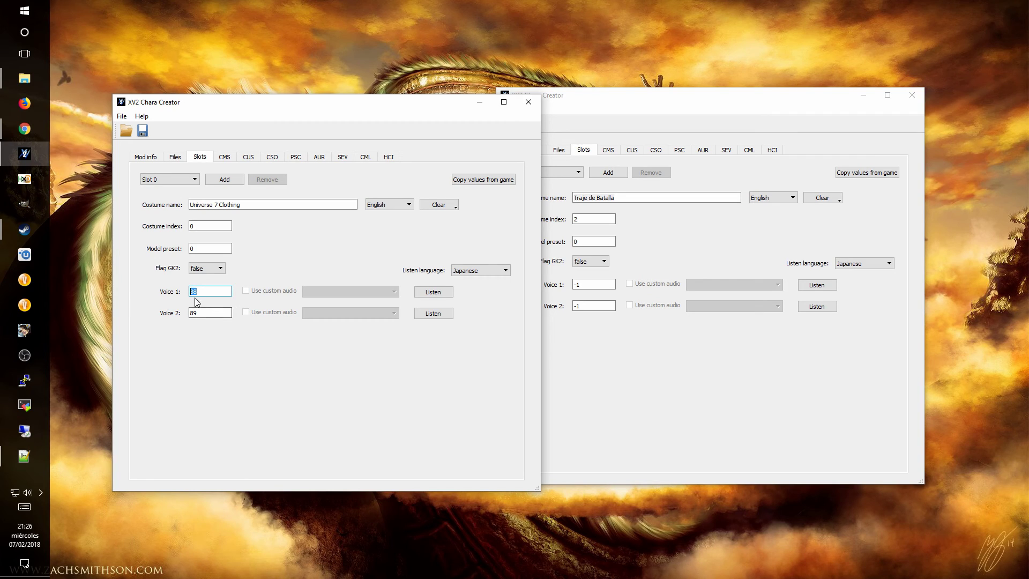
double_click(590, 287)
key(ctrl+v)
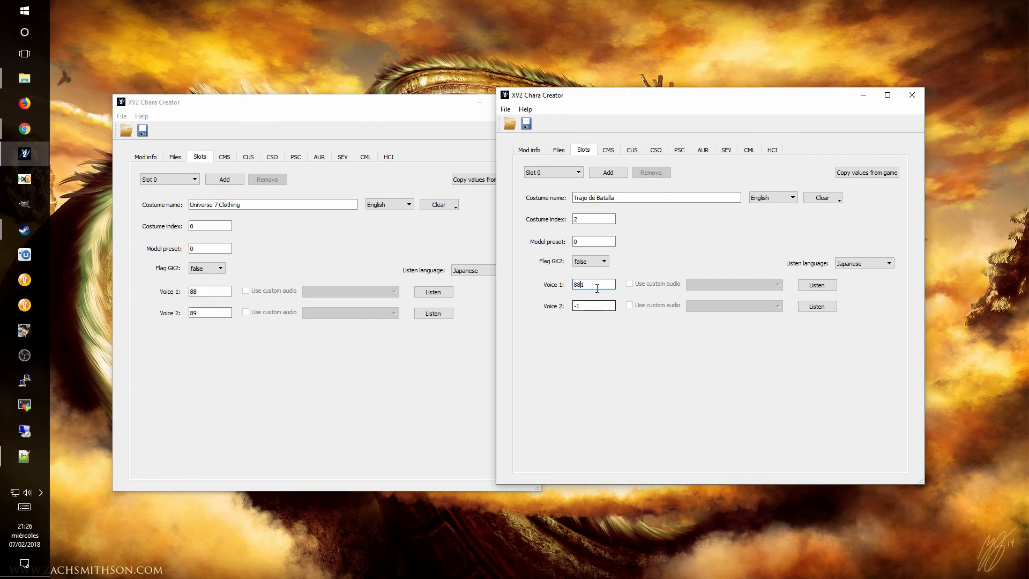
click(572, 305)
double_click(571, 305)
text(89)
click(368, 152)
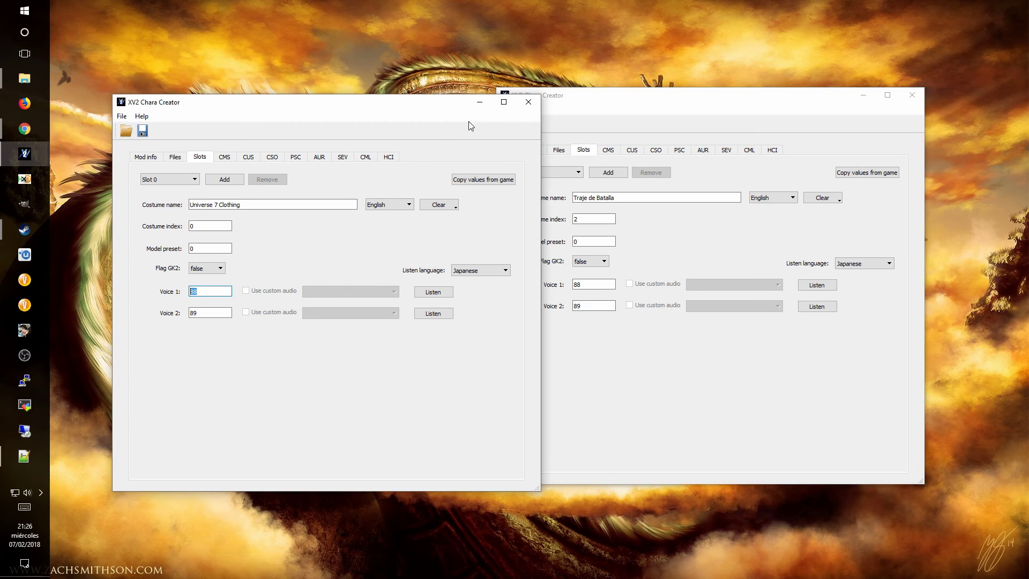
click(528, 102)
Step: Add Slot 1 and set its Voice 1 to 72, Voice 2 to 71 and costume index to 4
click(571, 174)
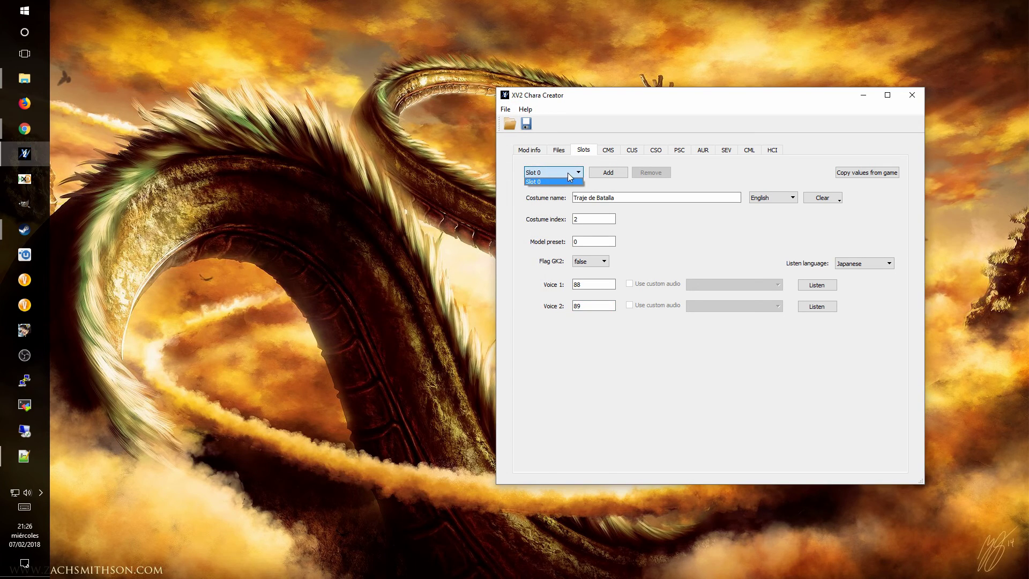
click(601, 173)
click(600, 173)
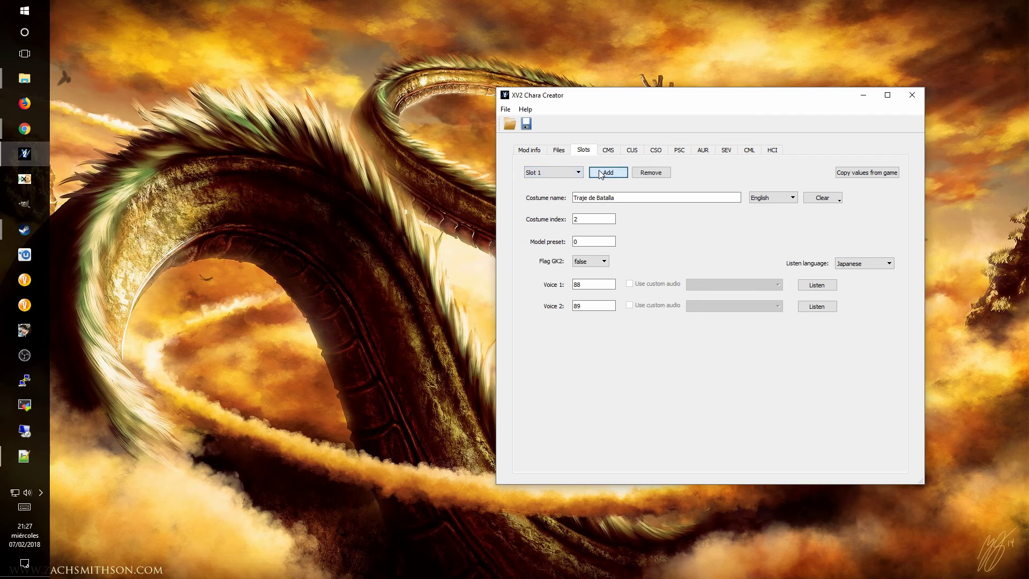
drag(602, 284, 572, 284)
text(72)
drag(600, 306, 552, 305)
text(71)
drag(604, 218, 523, 219)
text(4)
Step: Fill the CMS settings by copying the APL entry from the game
click(614, 153)
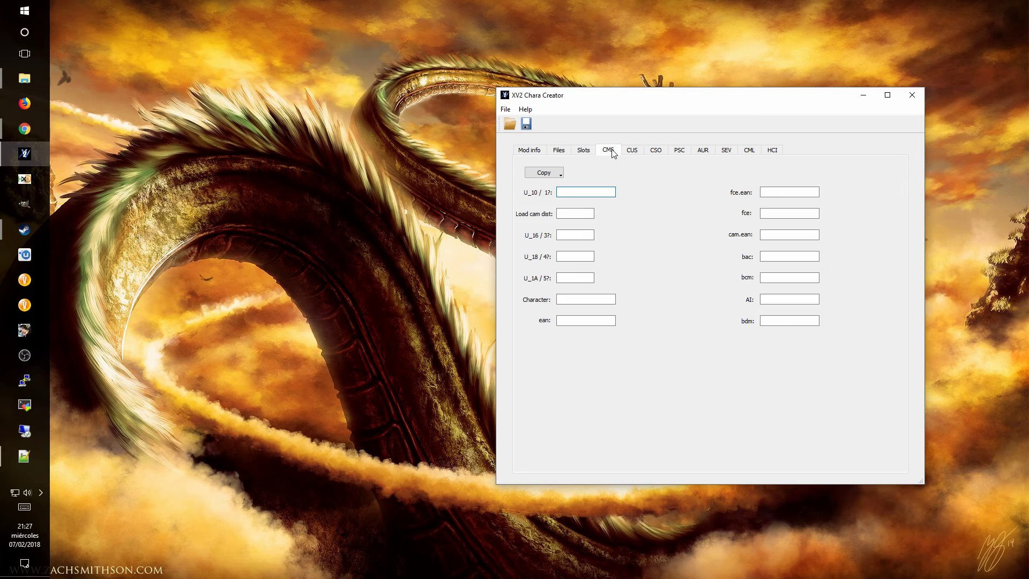
click(543, 173)
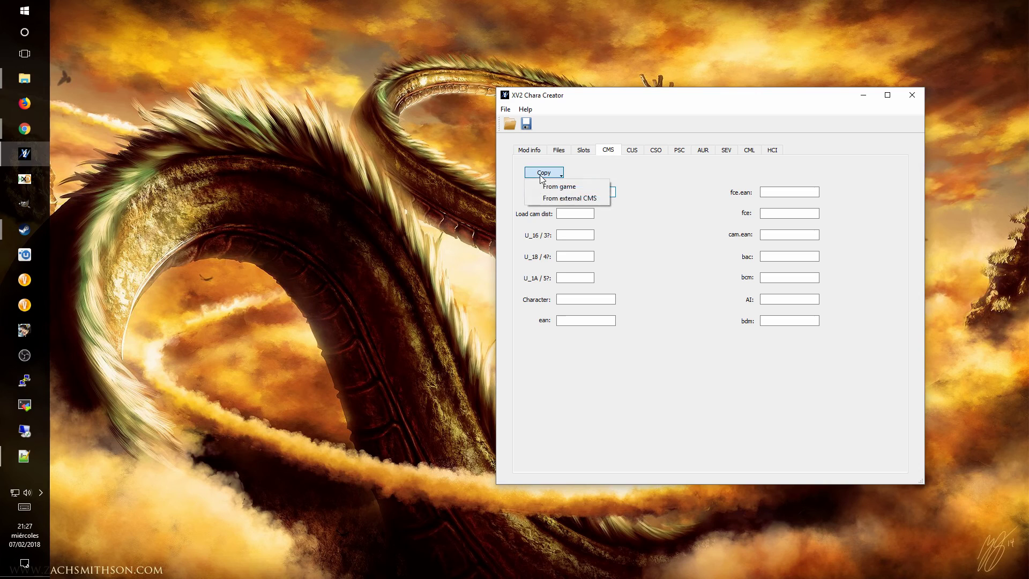
click(561, 188)
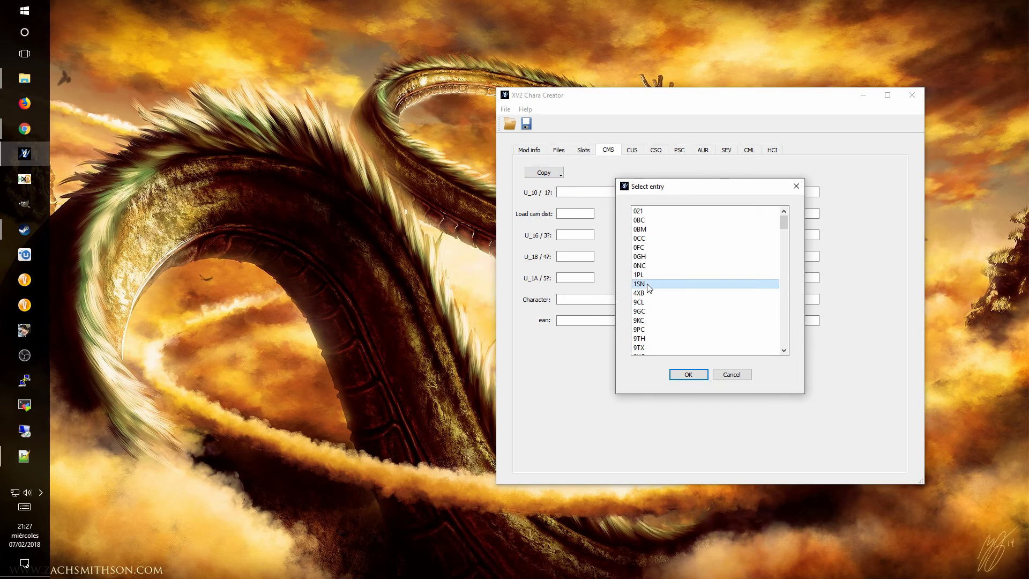
key(a)
click(687, 376)
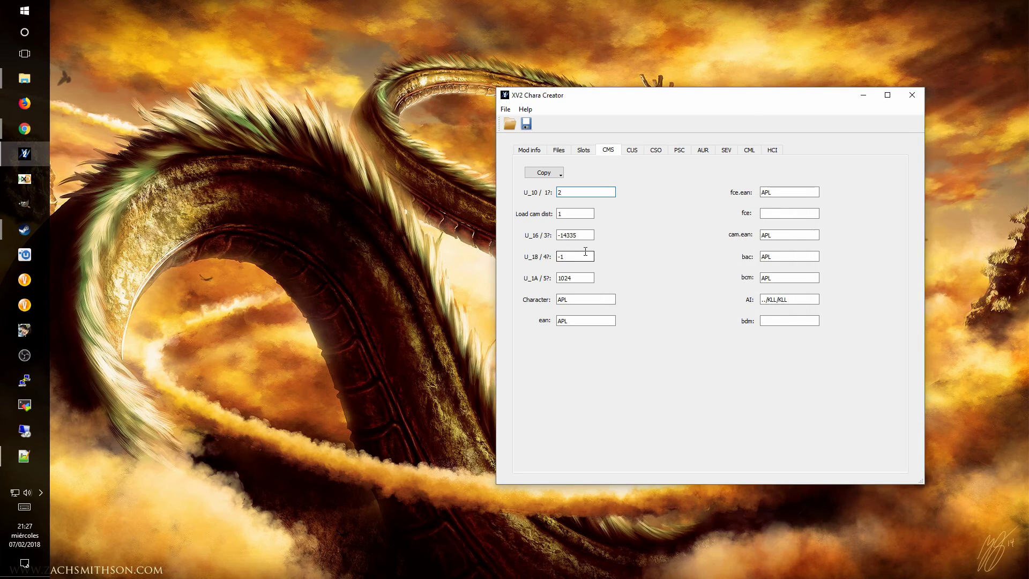
Step: Set the CMS Character code to 959
drag(594, 301, 507, 301)
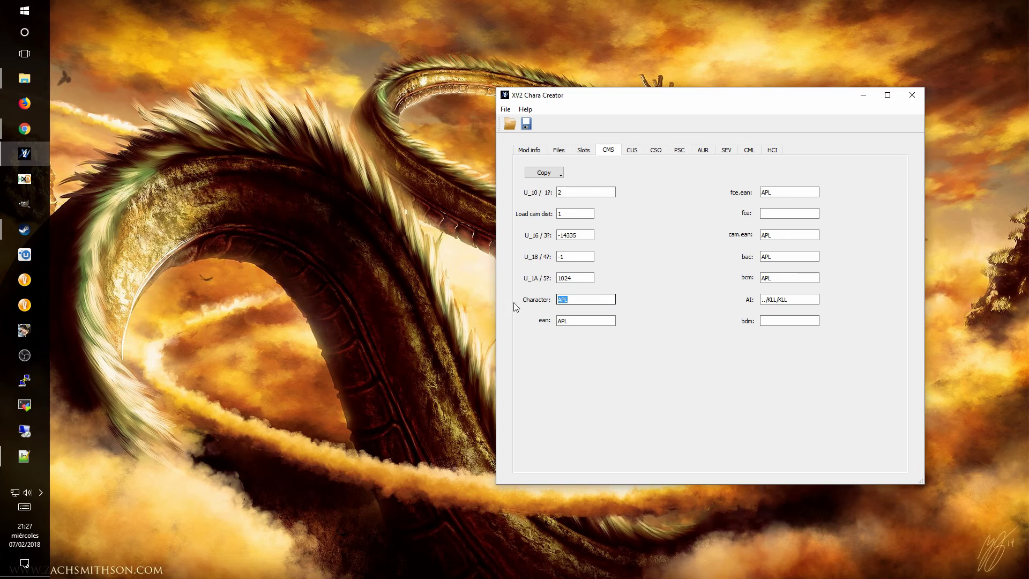
text(9)
key(ctrl+a)
Step: Set the CMS ean, bcm, bac, cam.ean and fce.ean values to 959
double_click(586, 320)
key(ctrl+v)
double_click(812, 278)
key(ctrl+v)
double_click(810, 256)
key(ctrl+v)
double_click(807, 235)
key(ctrl+v)
double_click(775, 192)
key(ctrl+v)
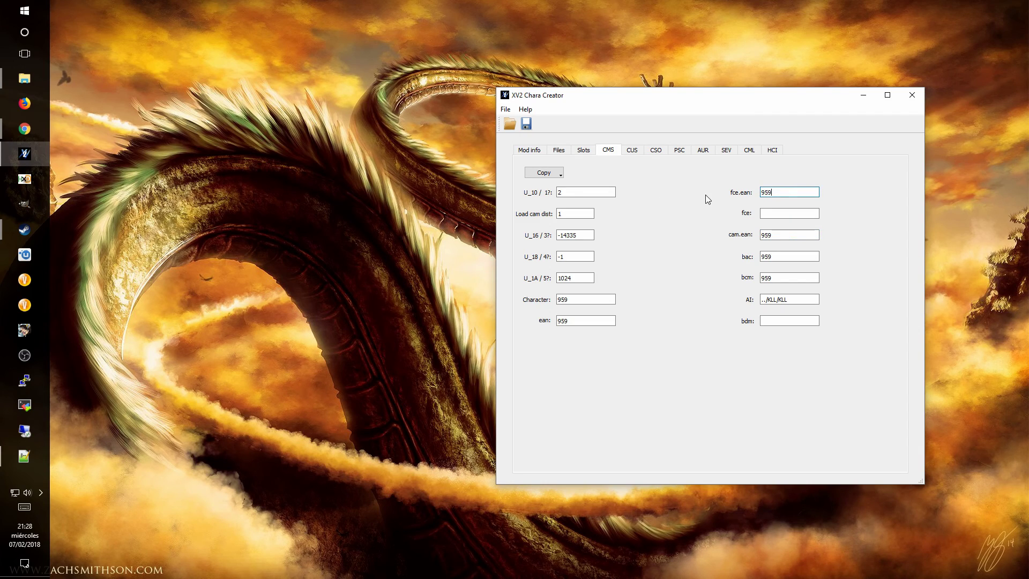
Step: Replace the CMS fce.ean value with the path ../APL/APL
key(ctrl+a)
key(BackSpace)
text(../APL/APL)
key(ctrl+a)
double_click(783, 191)
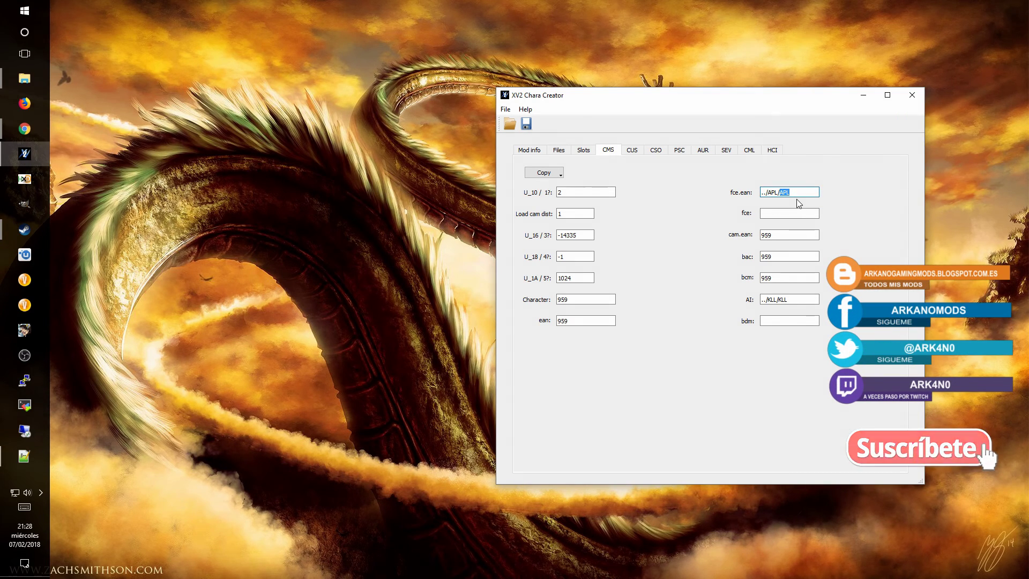
Step: Enter the path ../APL/APL for ean, cam.ean, bac, bcm and bdm in the CMS settings
double_click(564, 320)
key(ctrl+v)
double_click(767, 235)
key(ctrl+v)
double_click(766, 257)
key(ctrl+v)
double_click(788, 277)
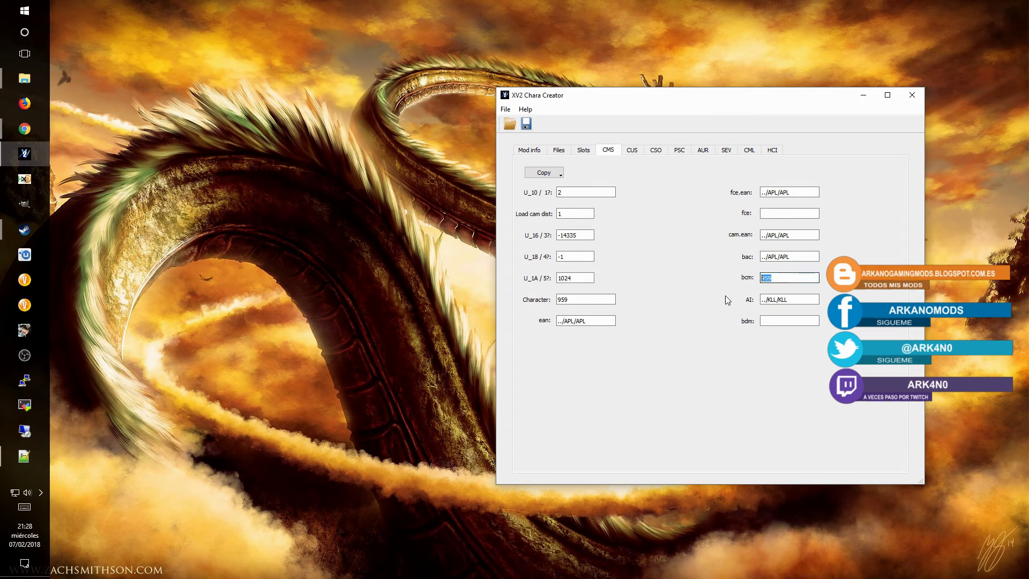
key(ctrl+v)
click(762, 322)
key(ctrl+v)
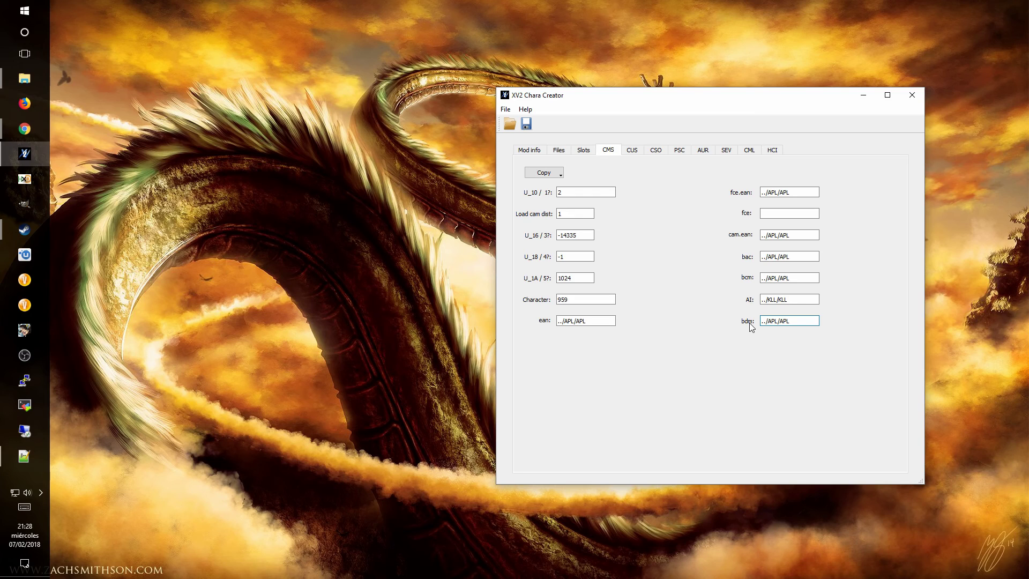
Step: Copy the CUS skill set for Slot 0 from an existing character in the game
click(635, 152)
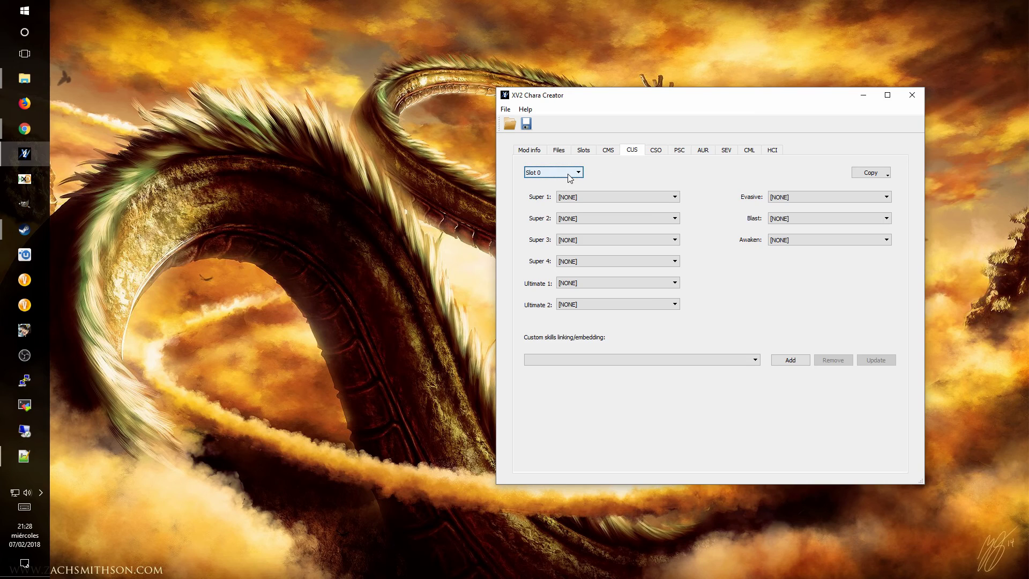
click(875, 182)
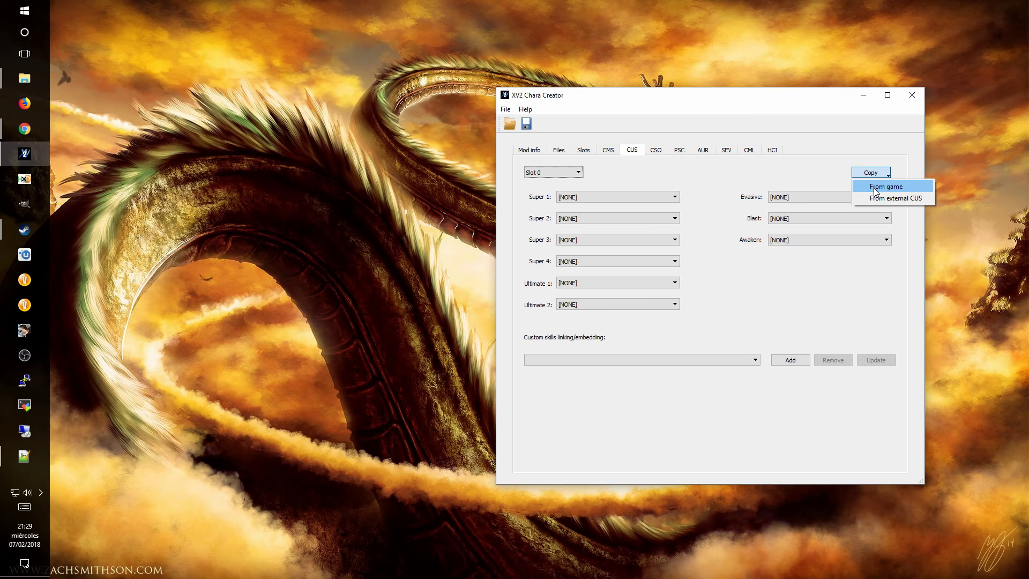
click(876, 188)
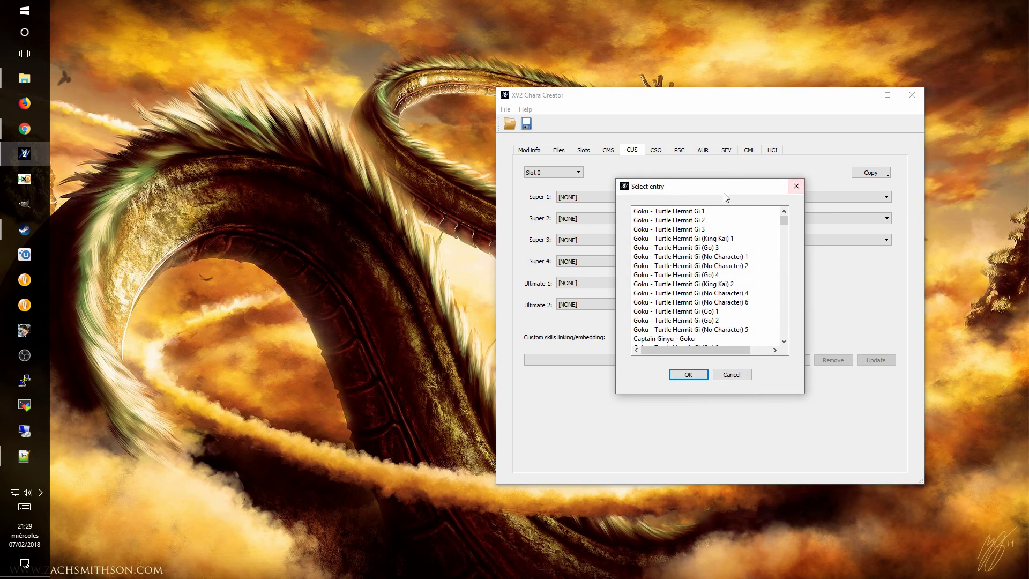
scroll(708, 279, down, 6)
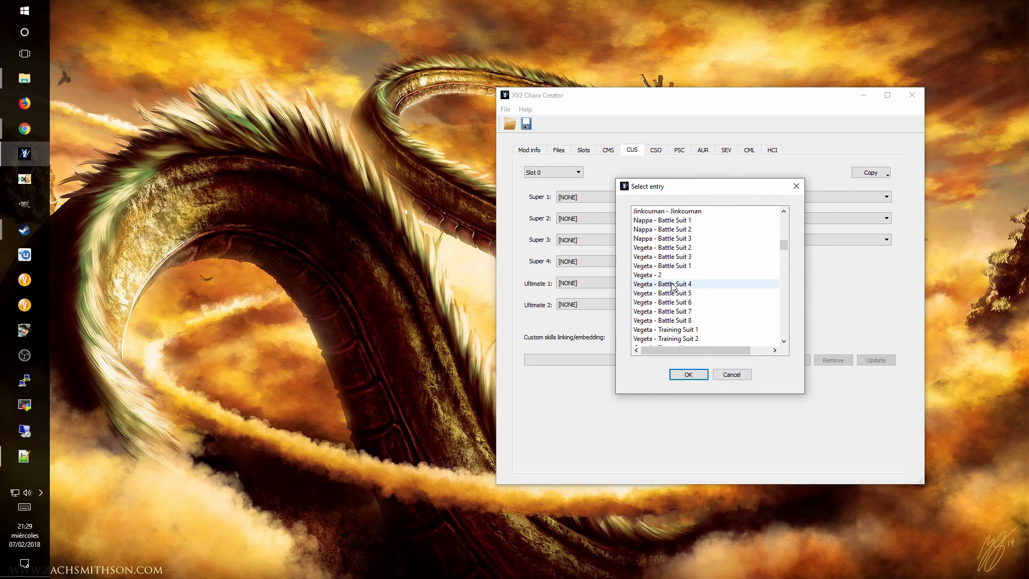
double_click(697, 284)
Step: For Slot 1, copy from the game the CUS skill set with Death Beam, Death Crasher, Shadow Crusher and Supernova Cooler
click(542, 172)
click(542, 188)
click(871, 172)
click(879, 187)
scroll(735, 292, down, 5)
scroll(735, 294, down, 10)
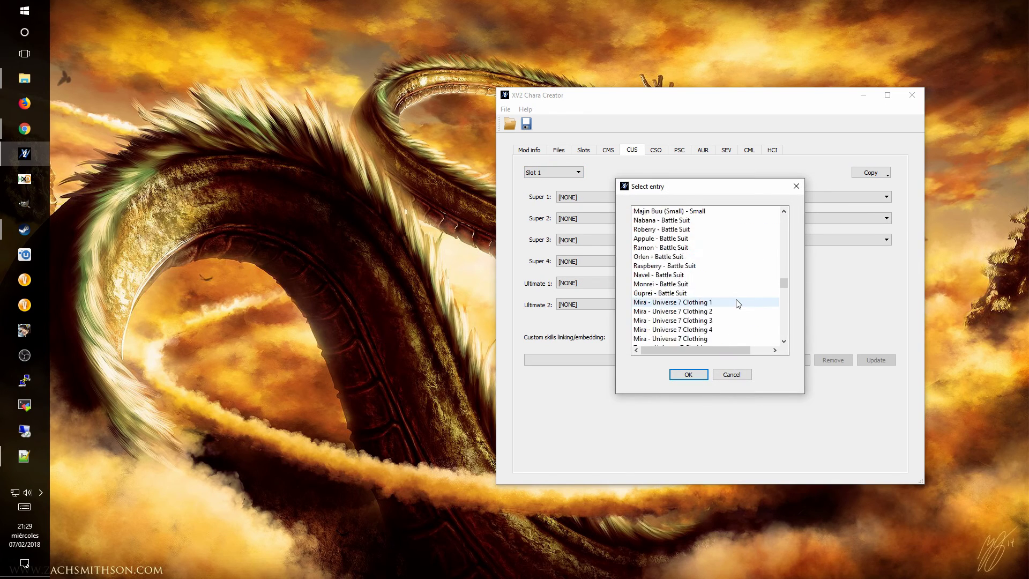
double_click(657, 327)
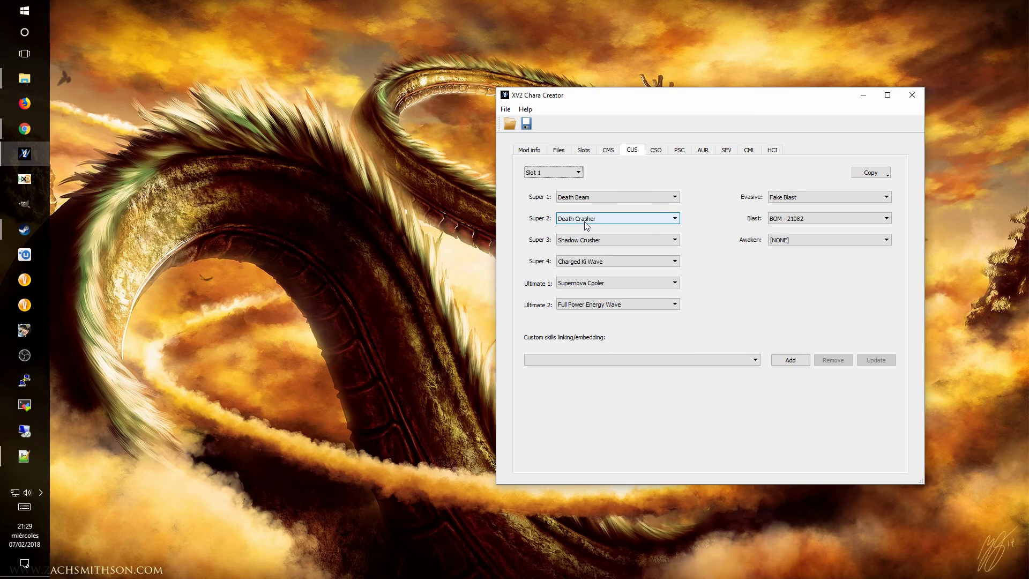
click(647, 361)
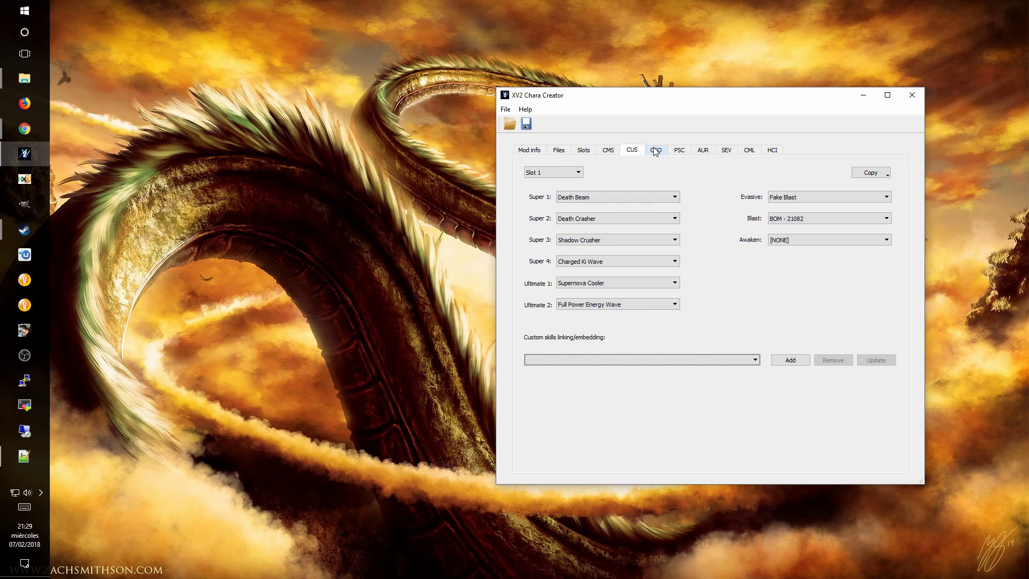
Step: Change the Super 1 skill of Slot 1 to Saturday Crash
click(591, 197)
click(734, 185)
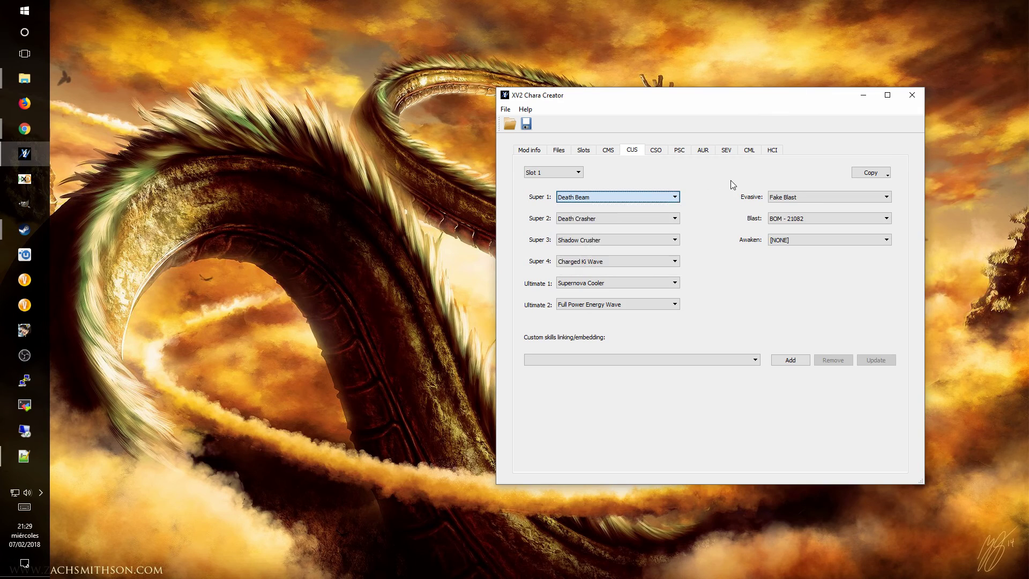
click(617, 198)
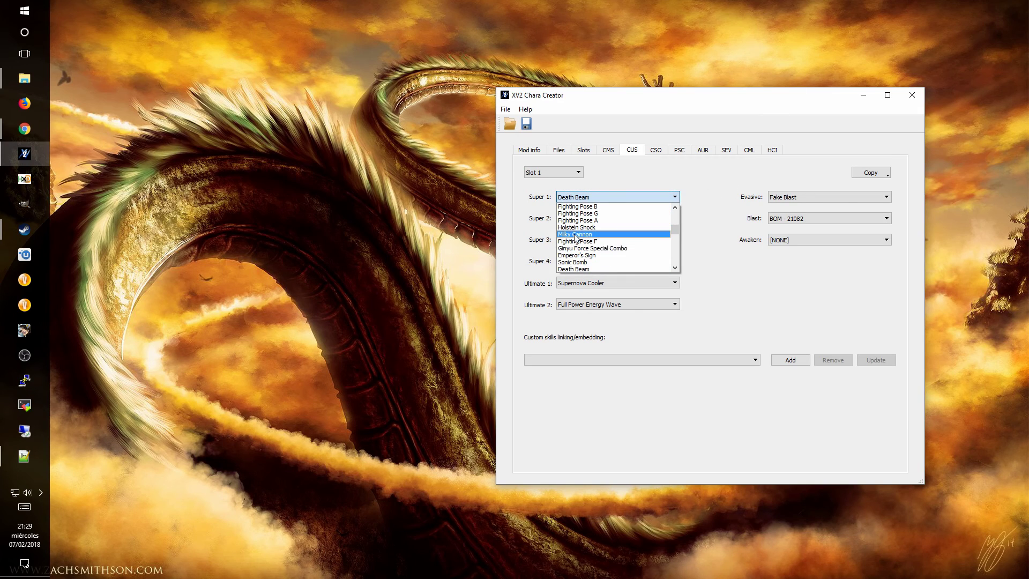
click(574, 235)
click(596, 197)
scroll(593, 221, up, 3)
click(589, 215)
click(589, 198)
scroll(592, 225, up, 3)
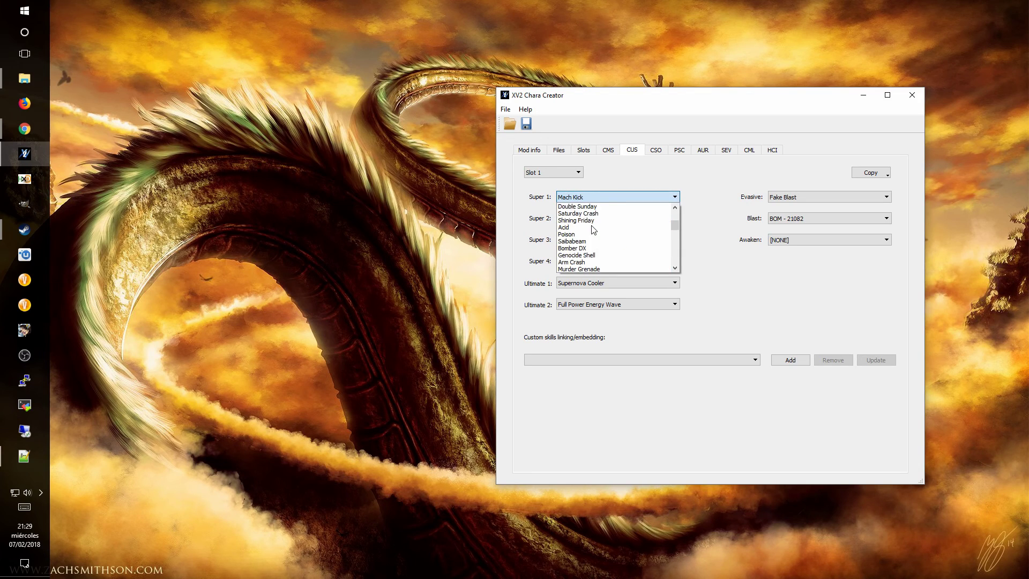
click(587, 213)
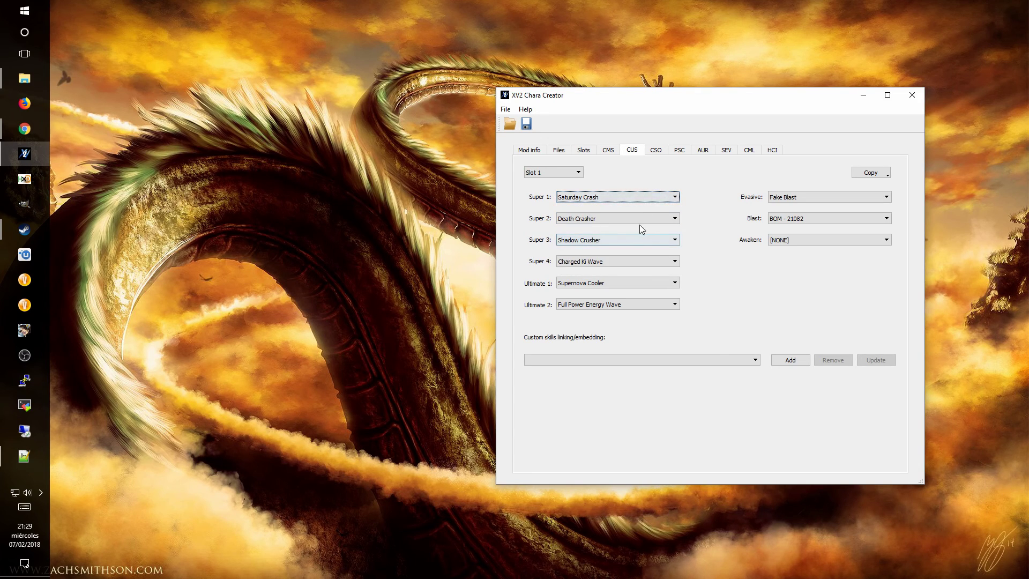
click(631, 239)
click(628, 246)
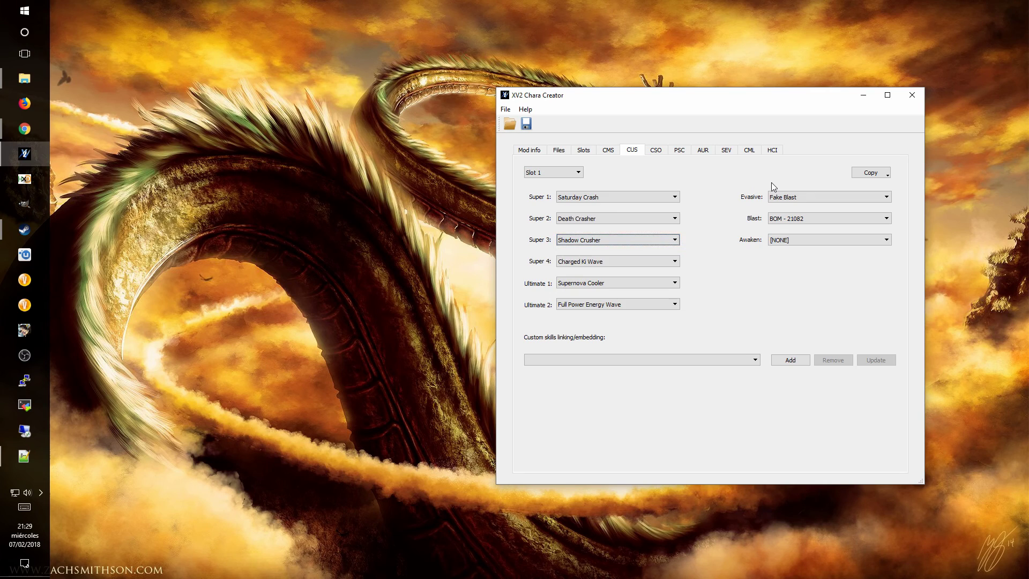
Step: Enable CSO and fill Entry 0 by copying the APL sound values from the game
click(655, 152)
click(536, 172)
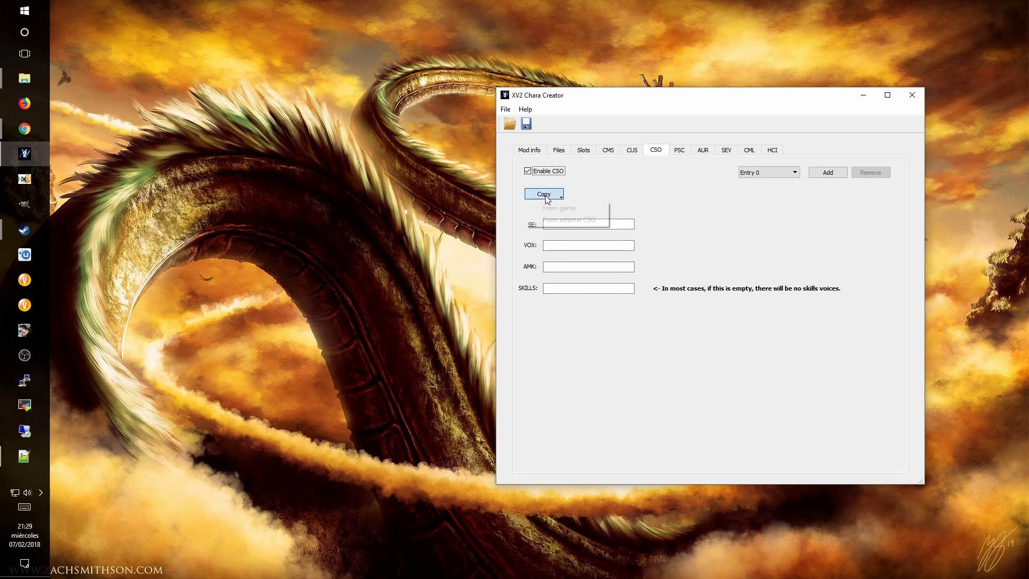
click(544, 194)
click(552, 210)
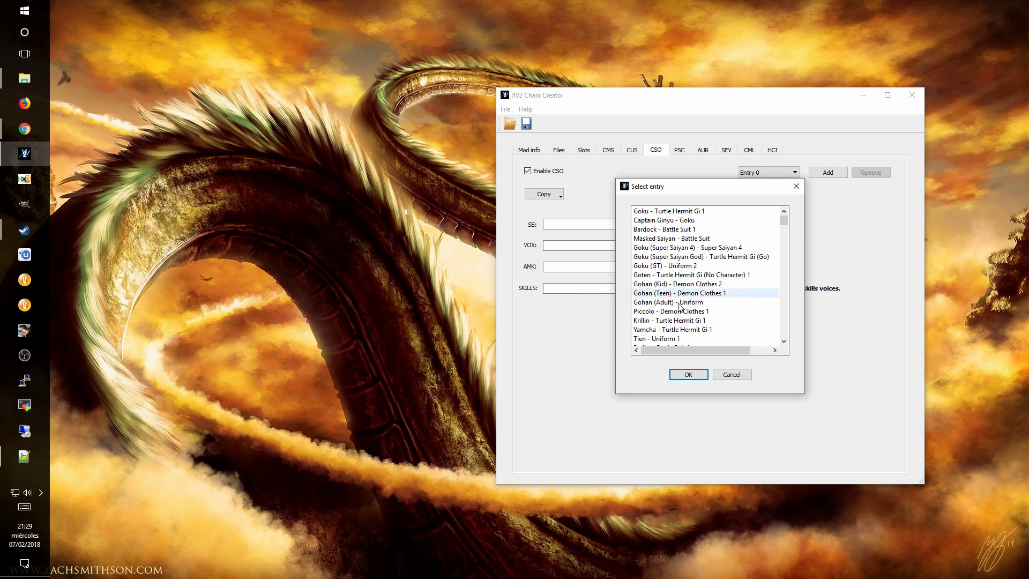
click(671, 275)
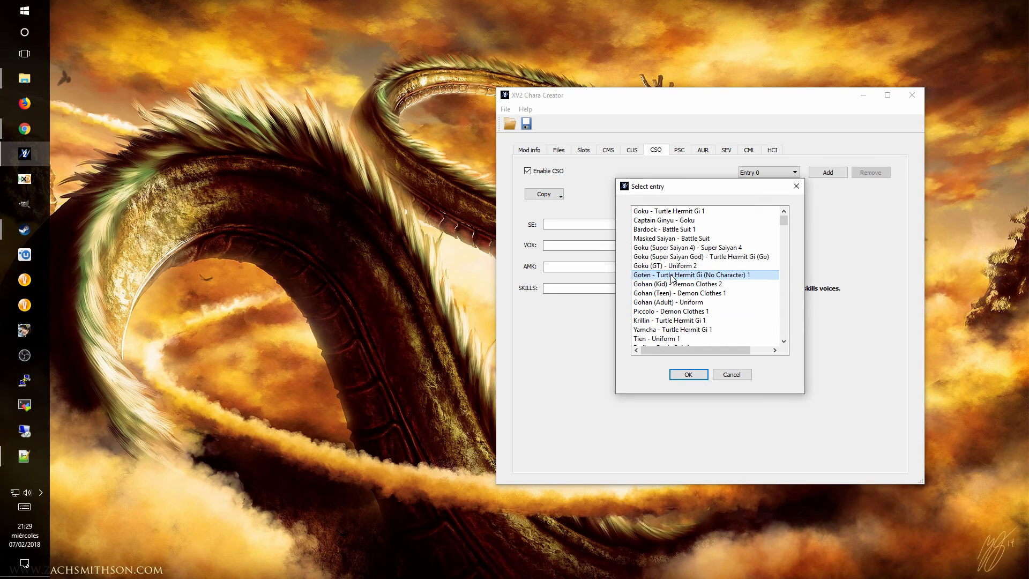
key(a)
click(693, 374)
double_click(602, 246)
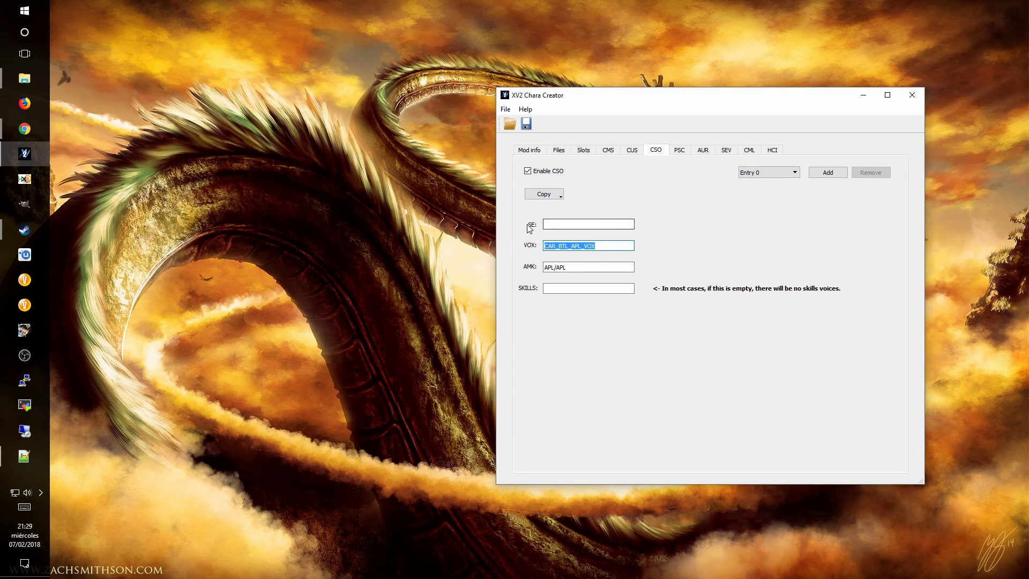
click(550, 225)
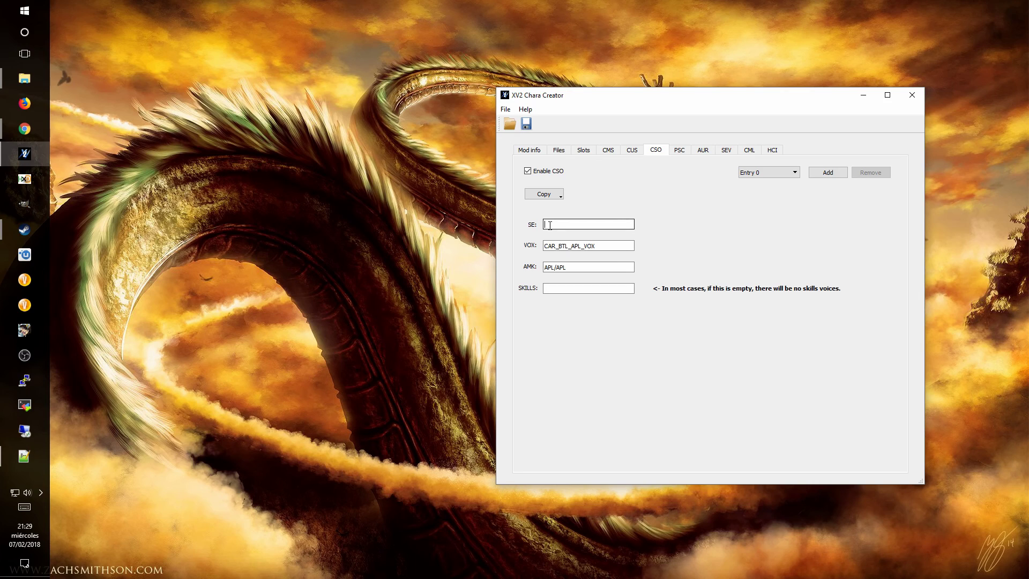
key(Tab)
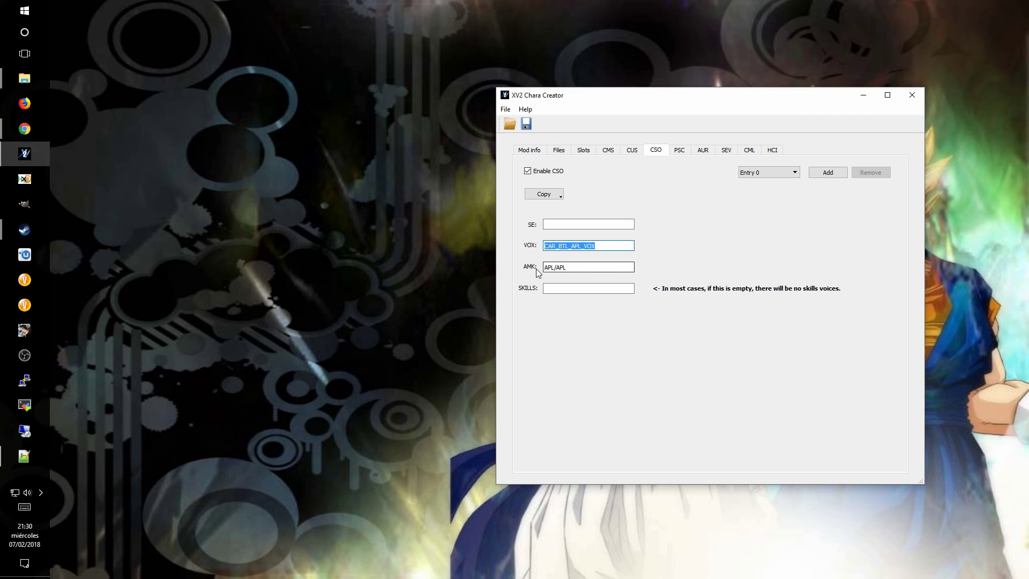
Step: Enter 959 as the SKILLS value of CSO Entry 0
drag(571, 268, 512, 262)
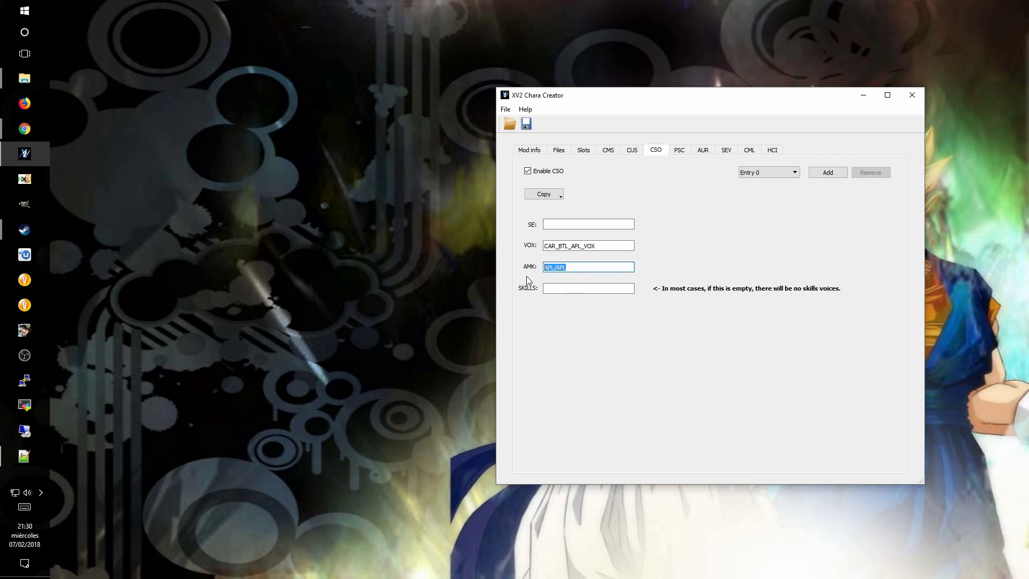
click(558, 271)
click(557, 290)
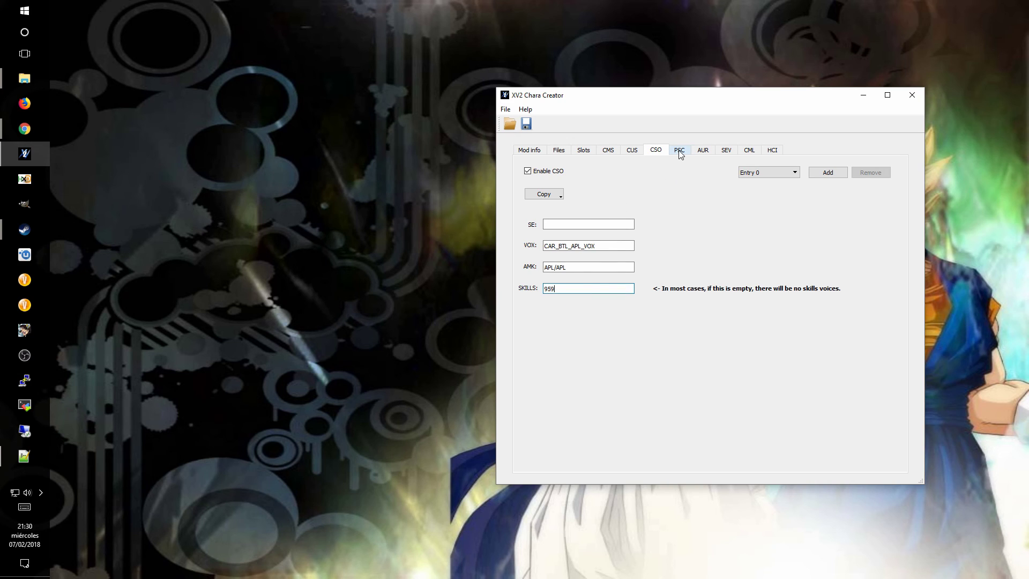
Step: Check the costume and skill slot lists against the CSO entry list, and add another CSO entry
click(757, 172)
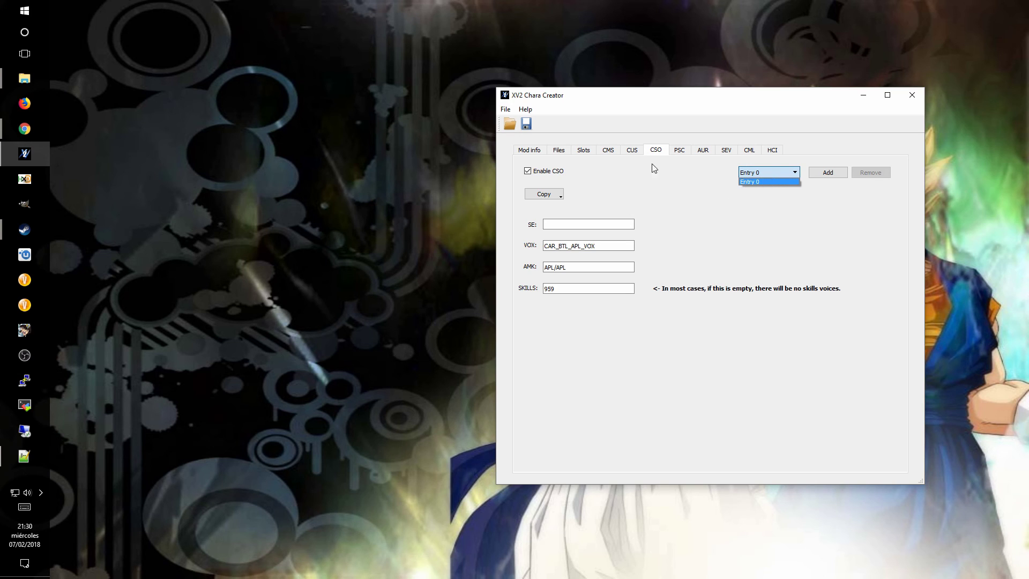
click(584, 150)
click(554, 173)
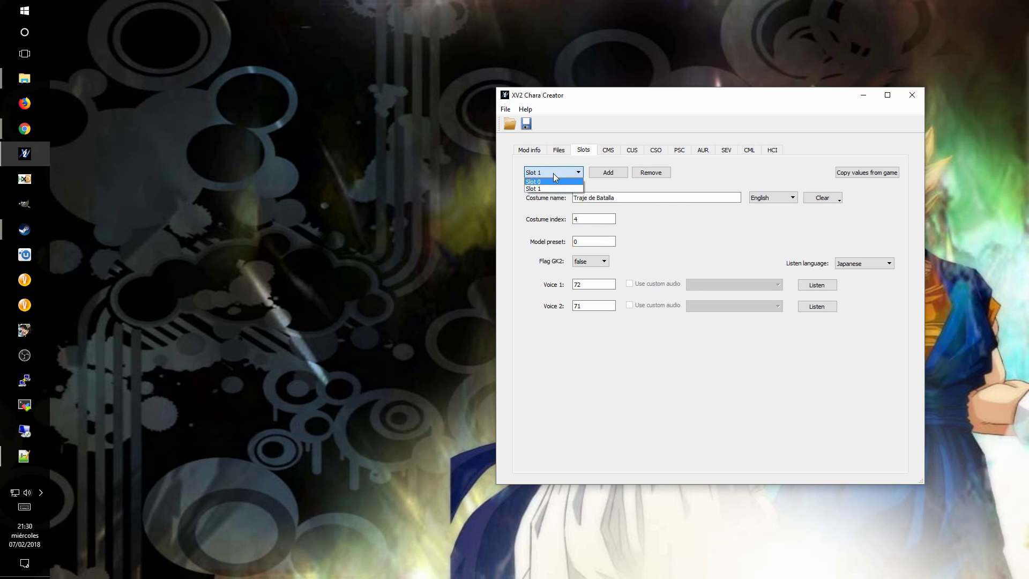
click(707, 150)
click(657, 150)
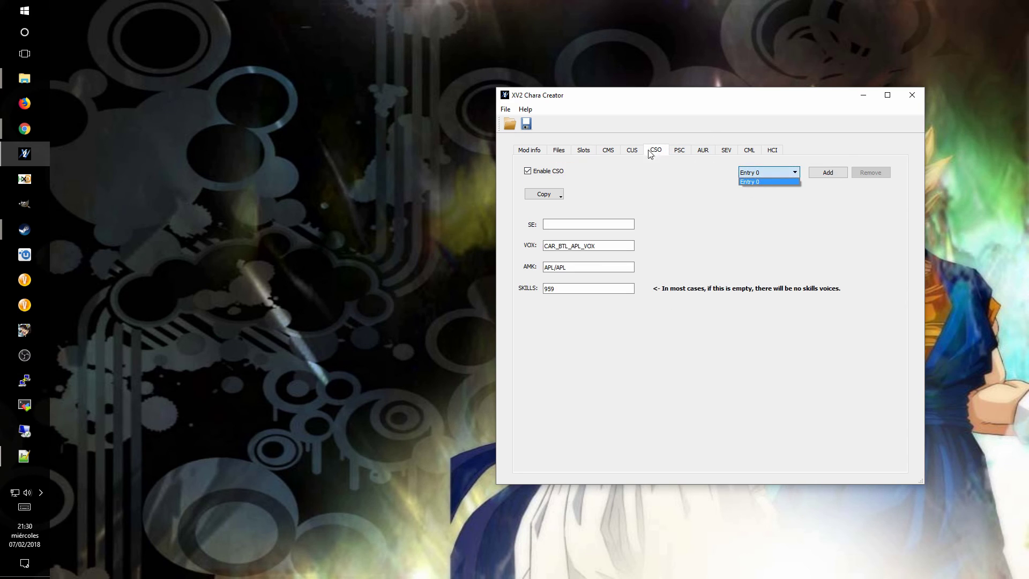
click(632, 150)
click(577, 172)
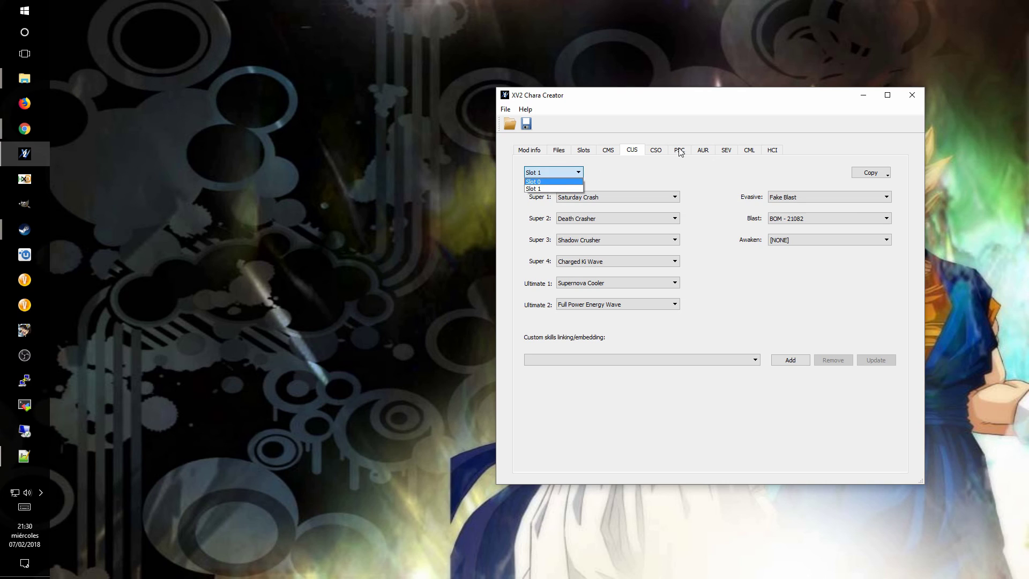
click(658, 150)
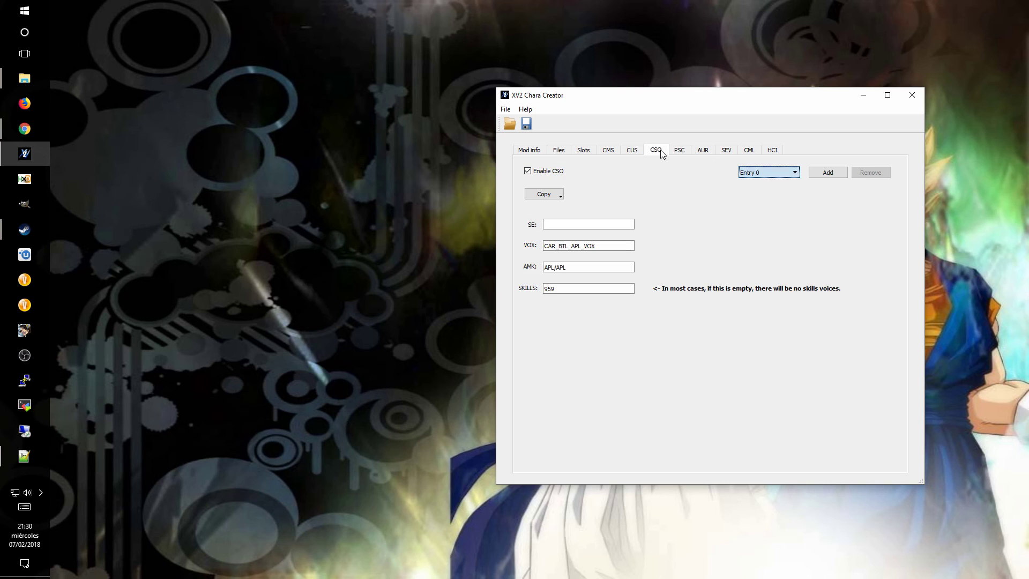
click(817, 172)
Step: Enable PSC and copy into Entry 0 the game stat set with health 0.625, ki 0.3 and Super Soul 36
click(680, 151)
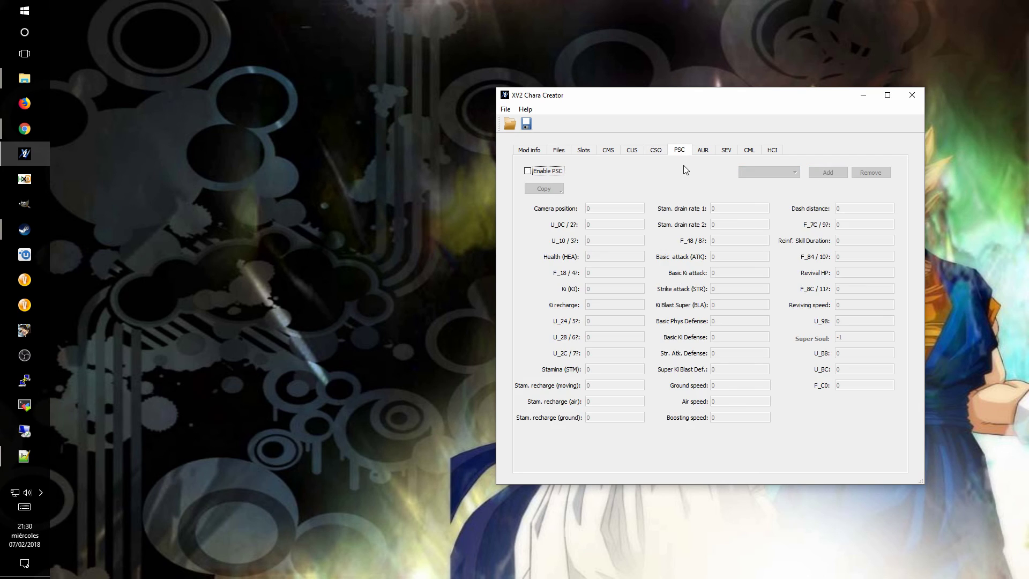
click(528, 171)
click(552, 190)
click(564, 212)
click(678, 284)
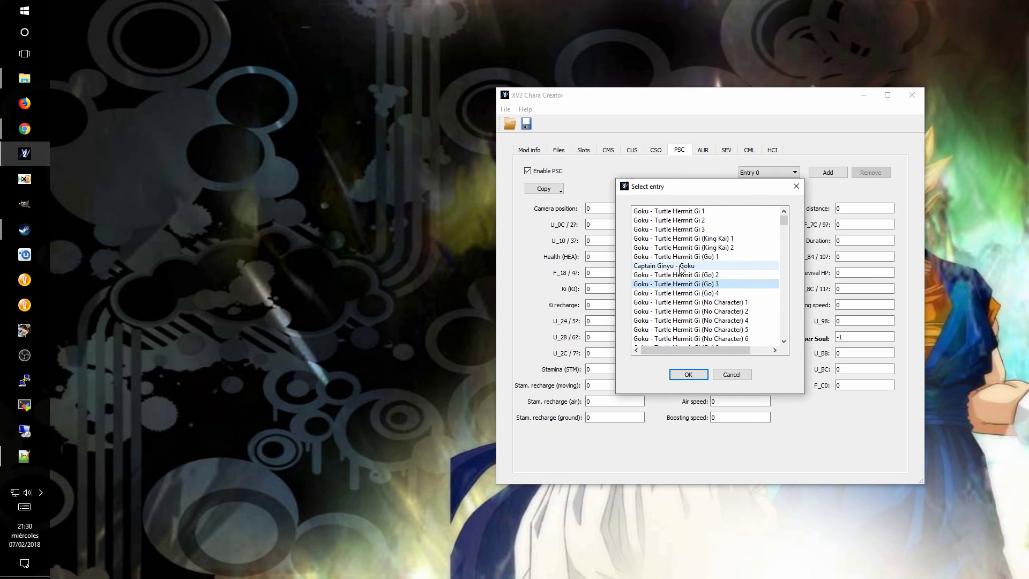
scroll(681, 268, down, 20)
scroll(681, 268, up, 10)
click(677, 260)
double_click(670, 261)
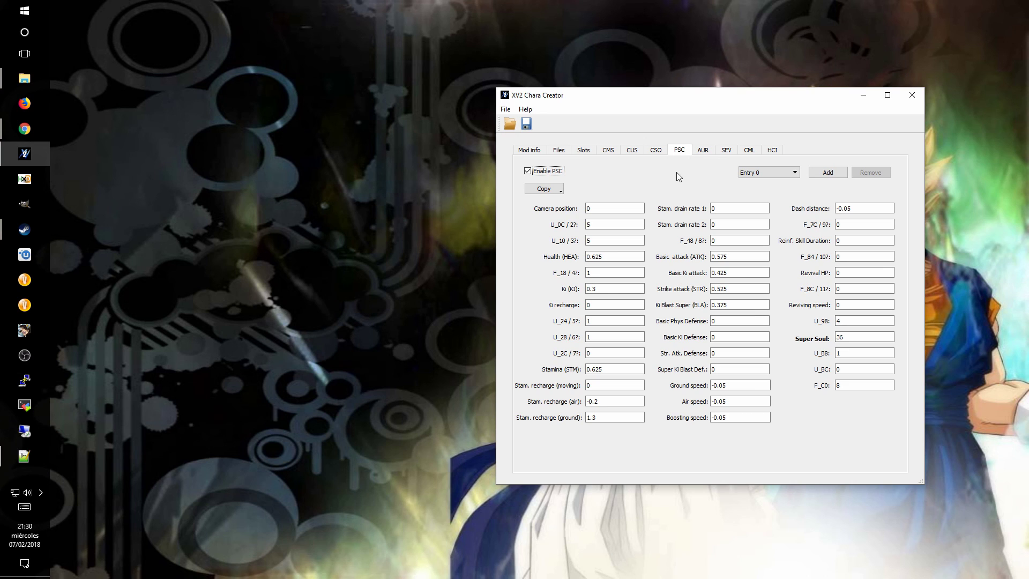
Step: Add PSC Entry 1 and fill it by copying the Turles - Battle Suit stats from the game
click(828, 173)
click(544, 189)
click(557, 203)
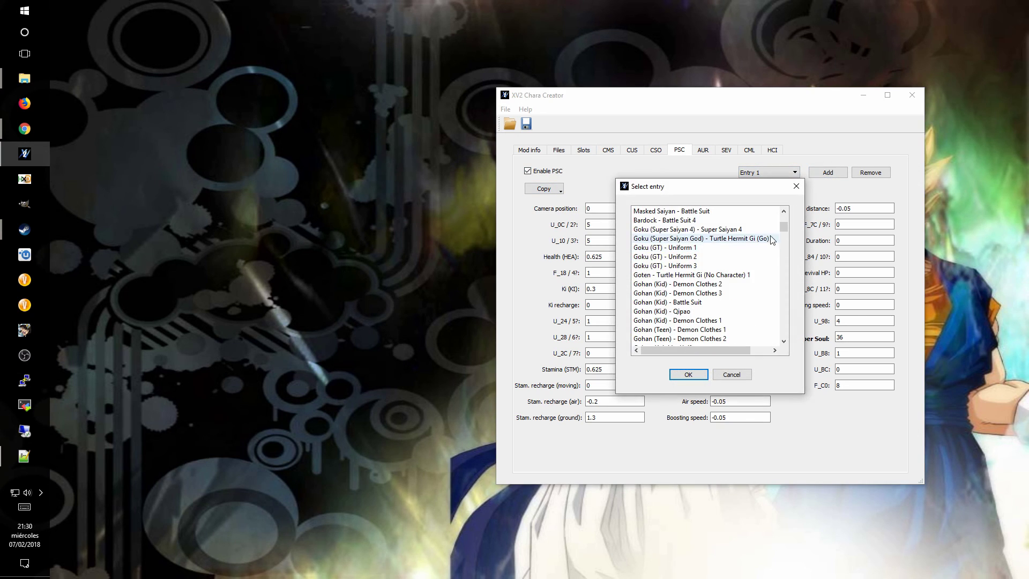
drag(784, 228, 786, 278)
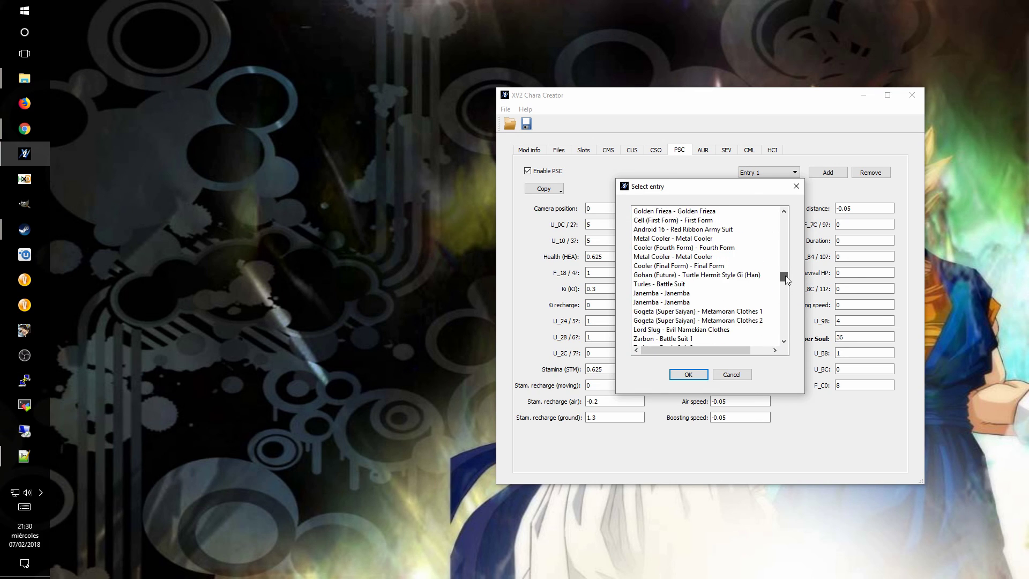
double_click(655, 283)
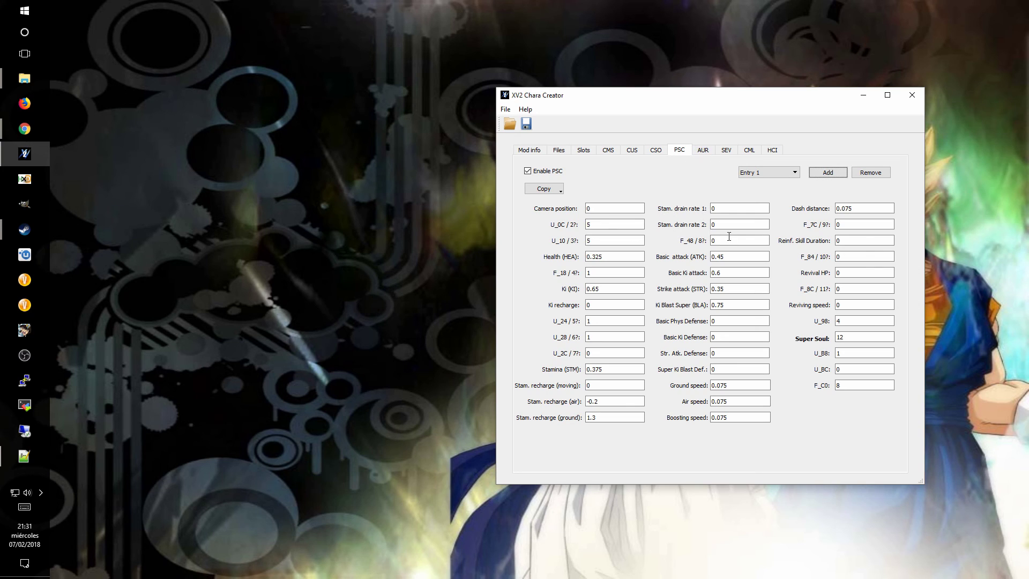
Step: Examine the health, stamina, ground speed, air speed, basic attack and strike attack values of PSC Entry 1
double_click(616, 257)
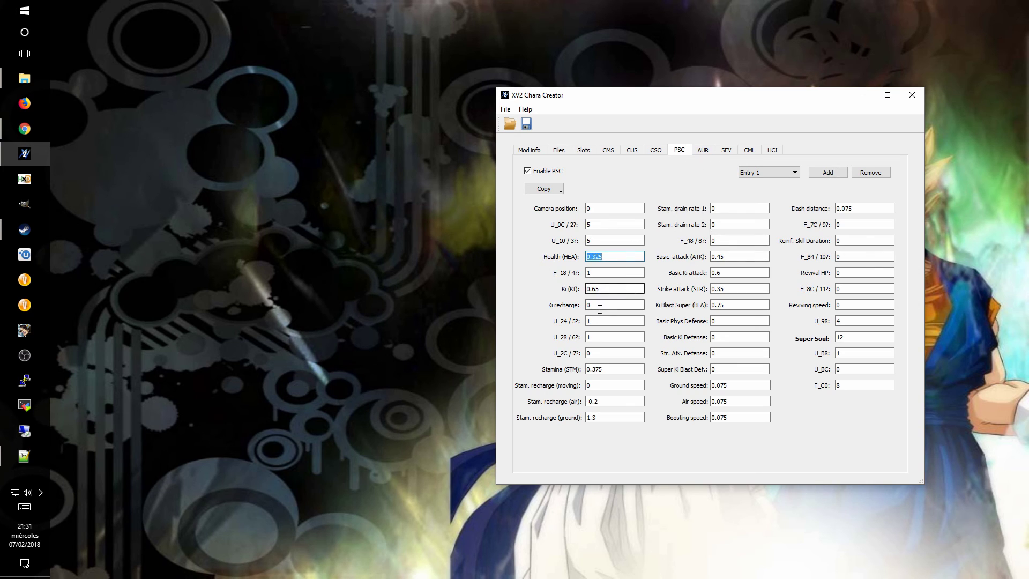
double_click(594, 370)
double_click(744, 386)
click(730, 402)
double_click(730, 402)
double_click(718, 385)
double_click(717, 257)
double_click(746, 292)
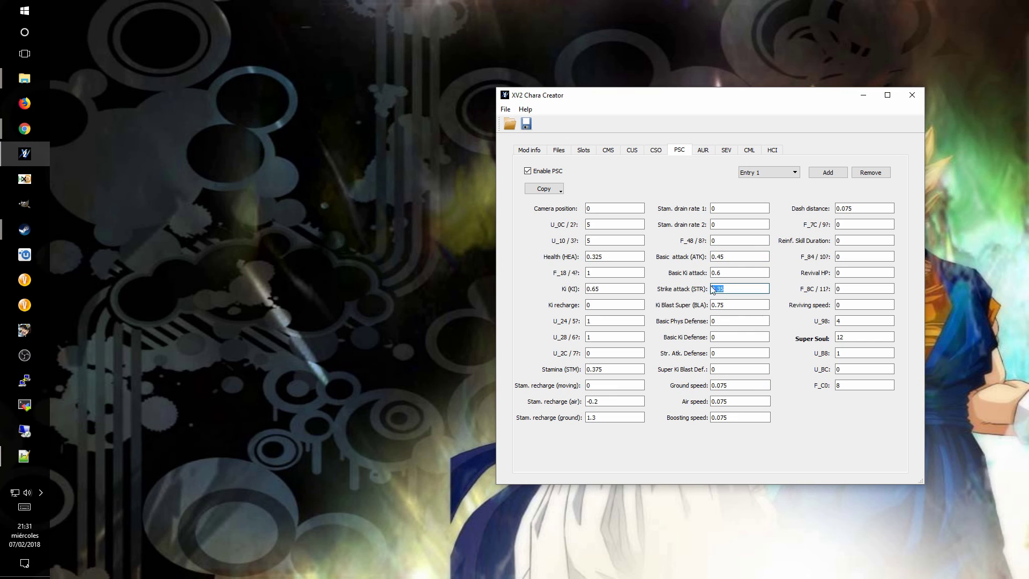
Step: Enable AUR and copy into Entry 0, from character usage, aura 21 of SSGSS Goku - Whis Symbol Gi 1
click(706, 150)
click(547, 172)
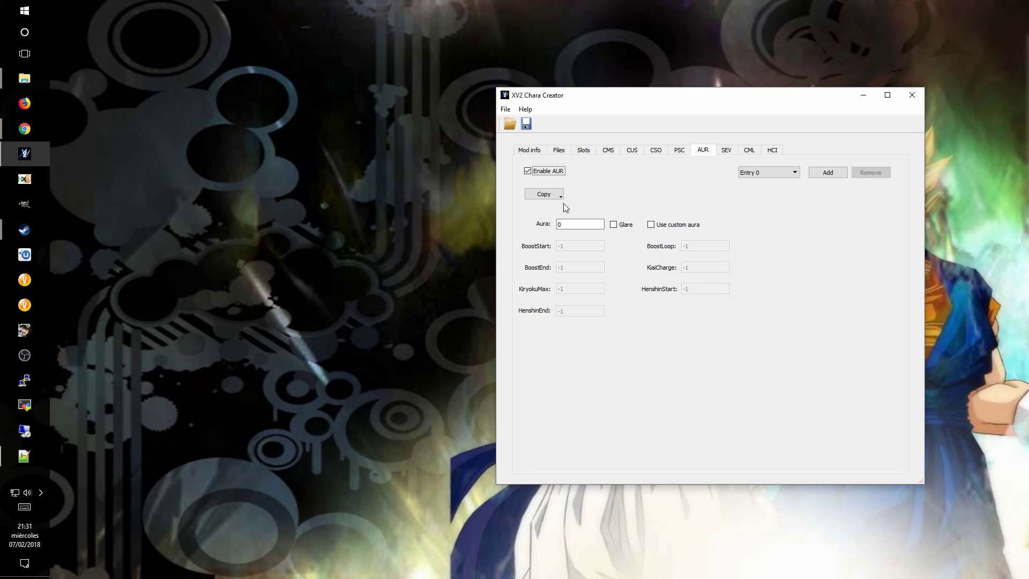
double_click(575, 223)
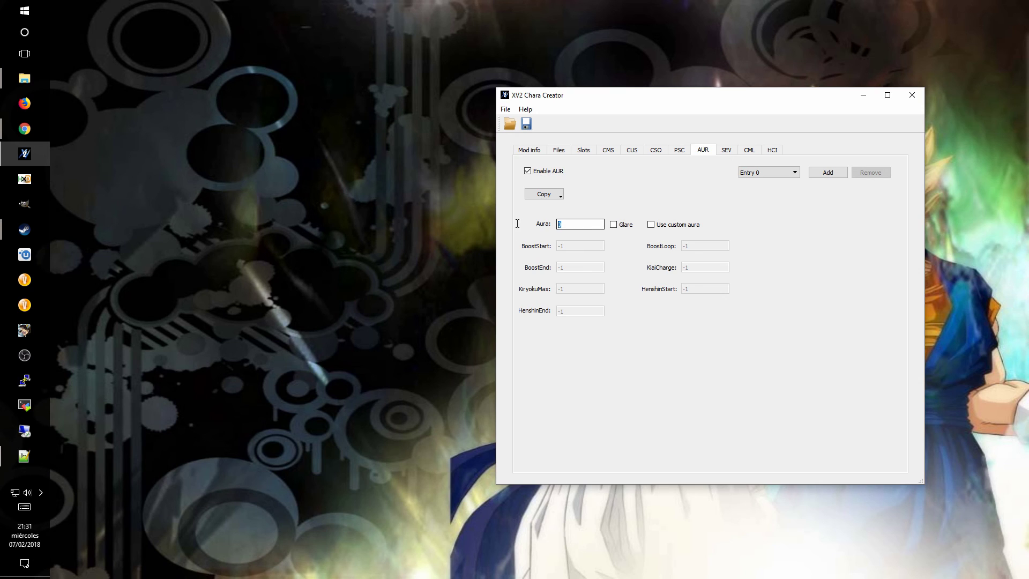
click(542, 195)
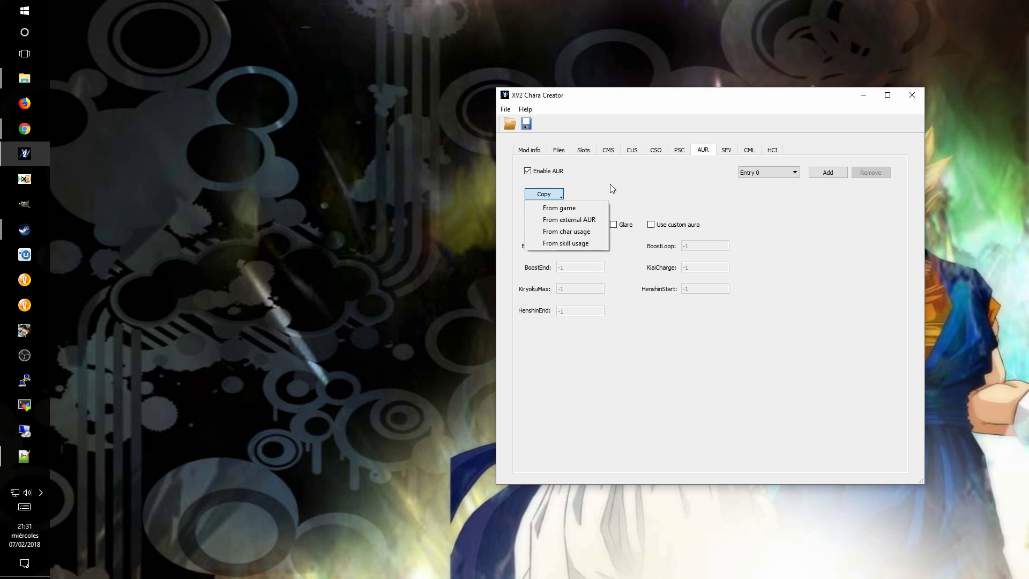
click(561, 208)
click(724, 374)
click(534, 196)
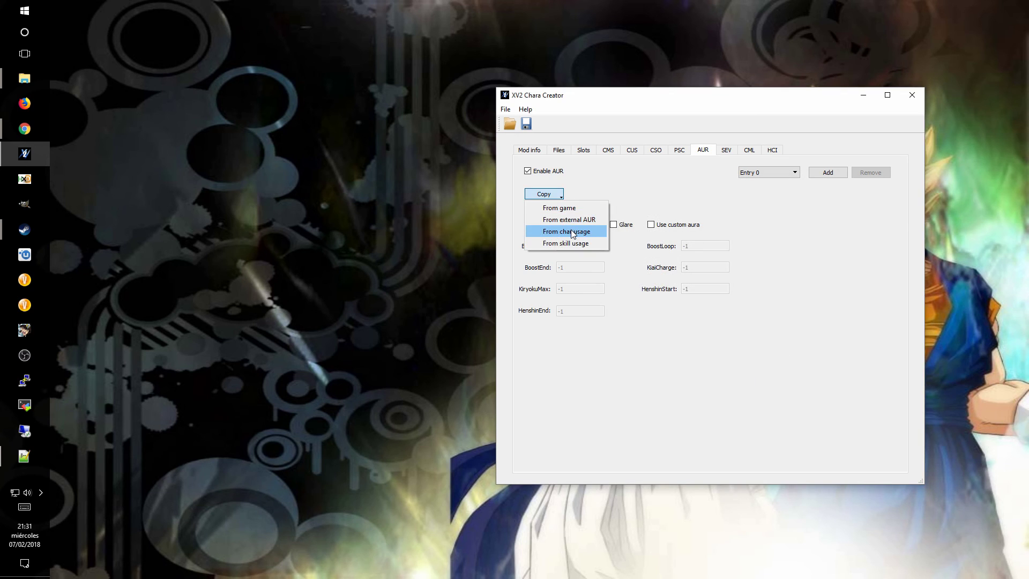
click(572, 230)
scroll(749, 338, down, 10)
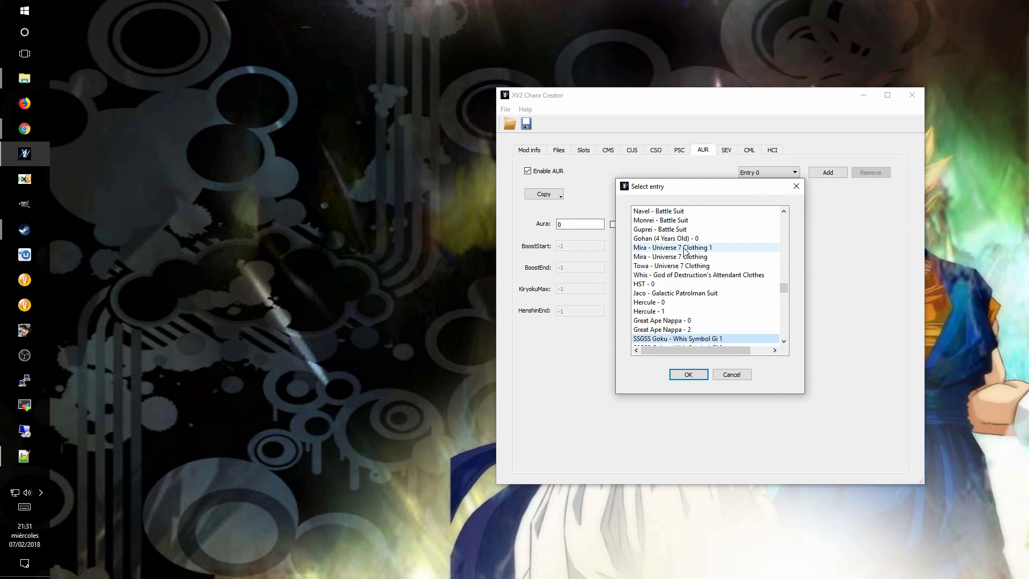
click(700, 375)
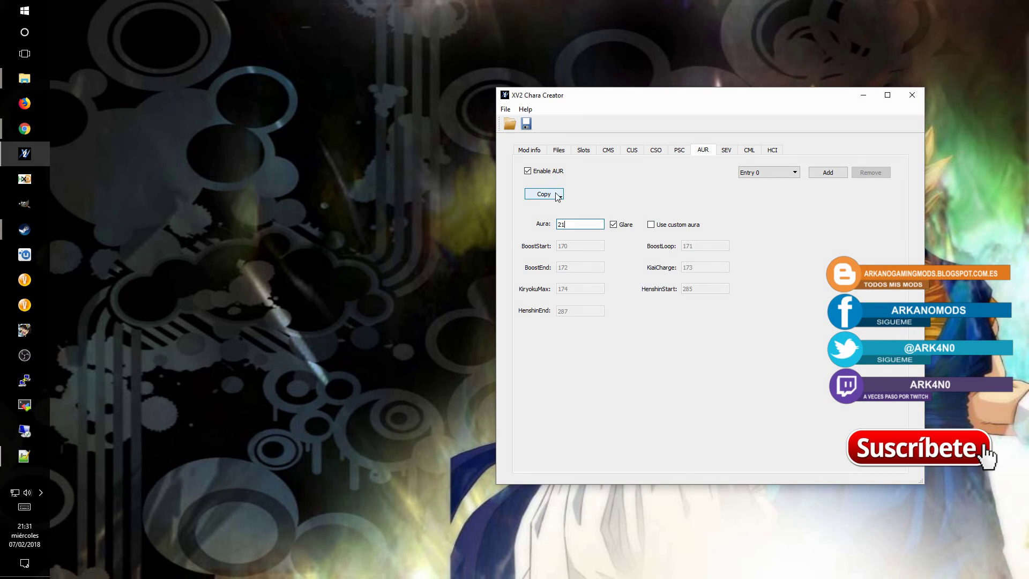
Step: Add AUR Entry 1 and fill it from character usage with aura 34, including its glare
click(768, 172)
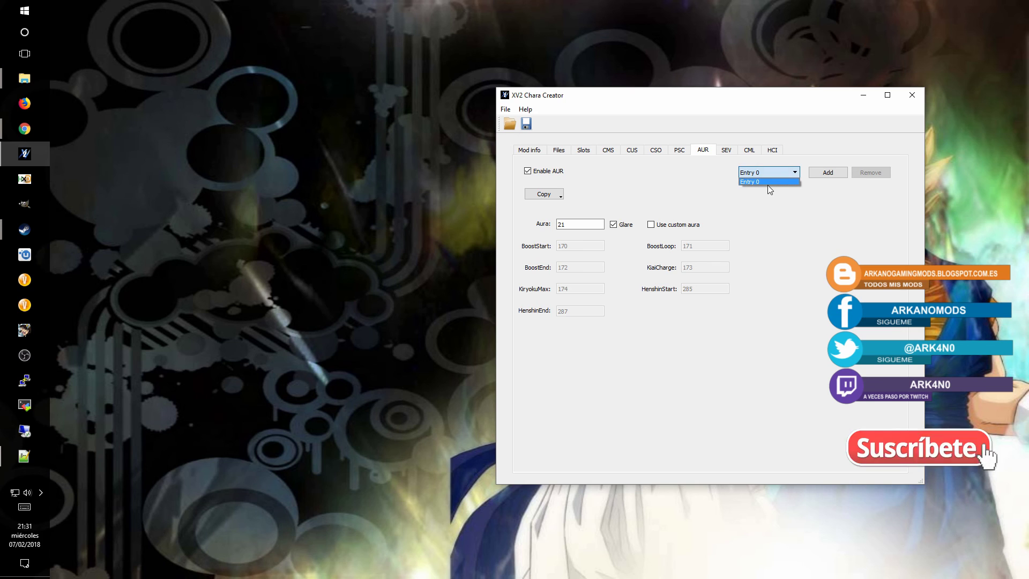
click(827, 174)
click(545, 194)
click(556, 228)
click(659, 285)
scroll(658, 287, up, 2)
key(s)
key(Down)
key(Down)
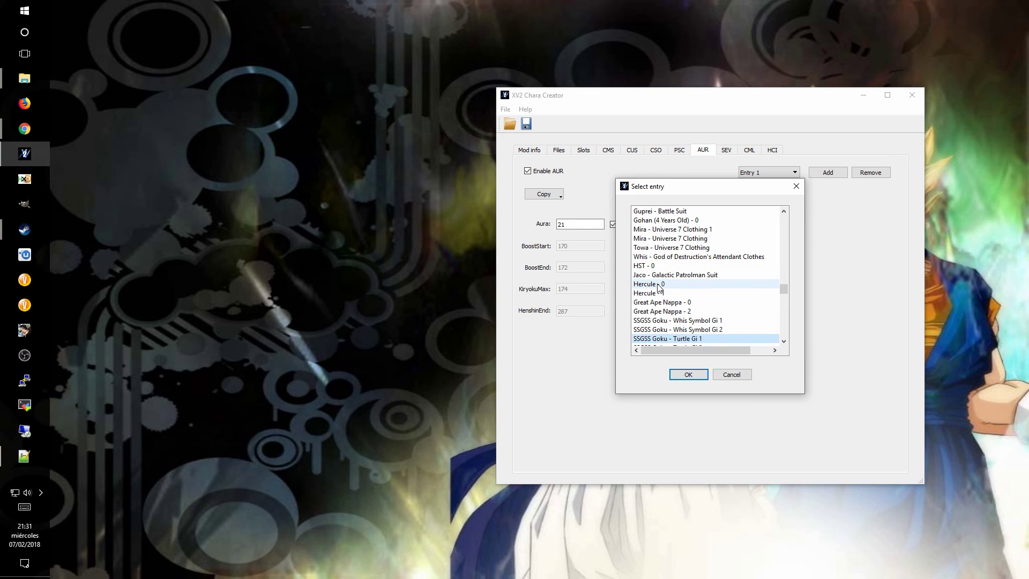
key(Down)
key(Down)
key(Down)
key(Down)
key(Down)
key(Down)
key(Down)
key(Down)
key(Down)
key(Down)
key(Down)
key(Down)
key(Down)
key(Down)
key(Down)
key(Down)
key(Down)
key(Down)
key(Down)
key(Down)
key(Down)
key(Down)
key(Down)
key(Down)
key(Down)
key(Down)
key(Down)
key(Down)
scroll(686, 300, up, 5)
key(Up)
scroll(684, 294, down, 5)
click(684, 293)
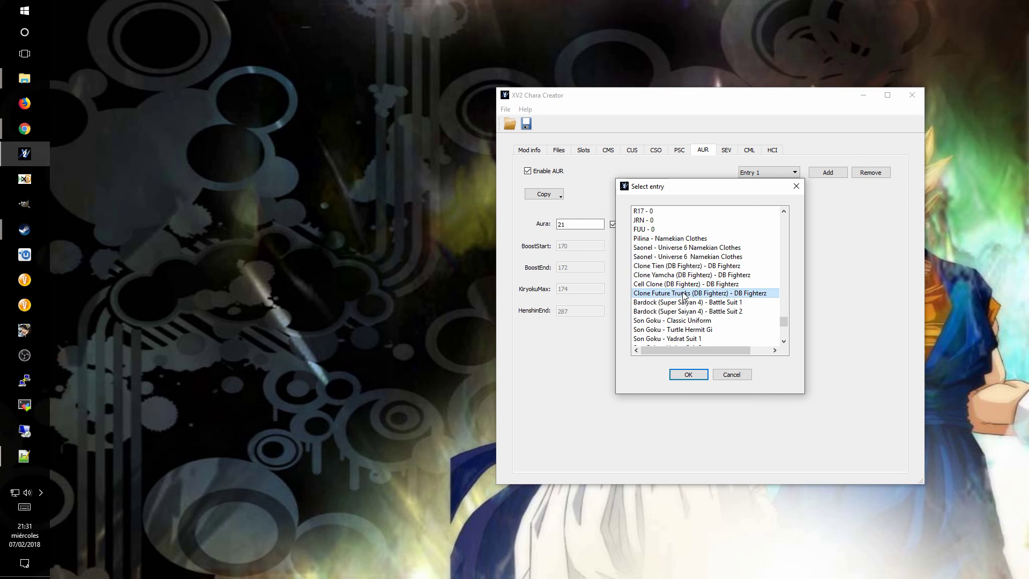
key(r)
key(r)
key(r)
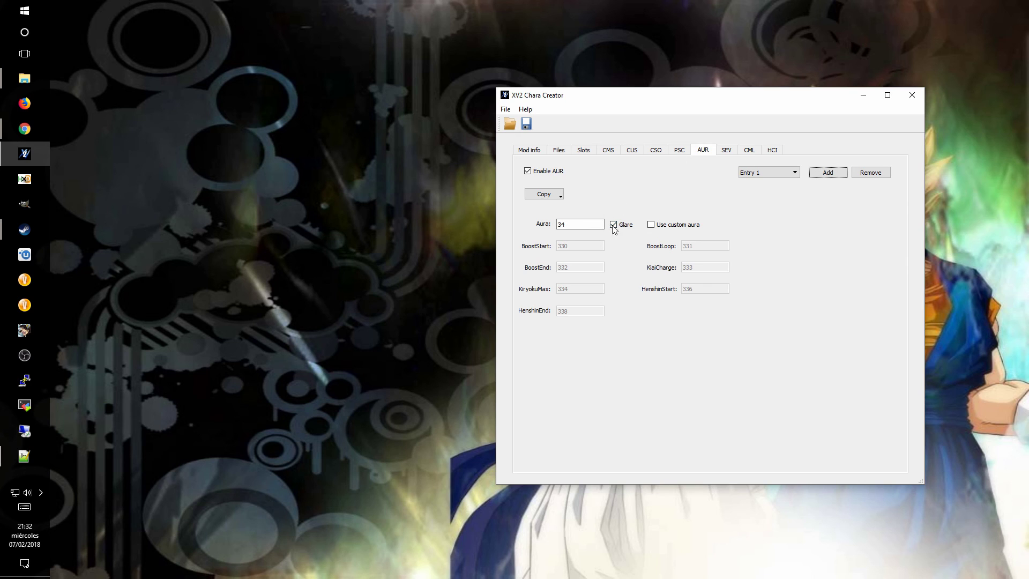
click(769, 173)
click(751, 181)
click(614, 225)
click(614, 224)
Step: Enable SEV and set the costume index of Entry 0 to 2, matching the costume index of Slot 0
click(727, 152)
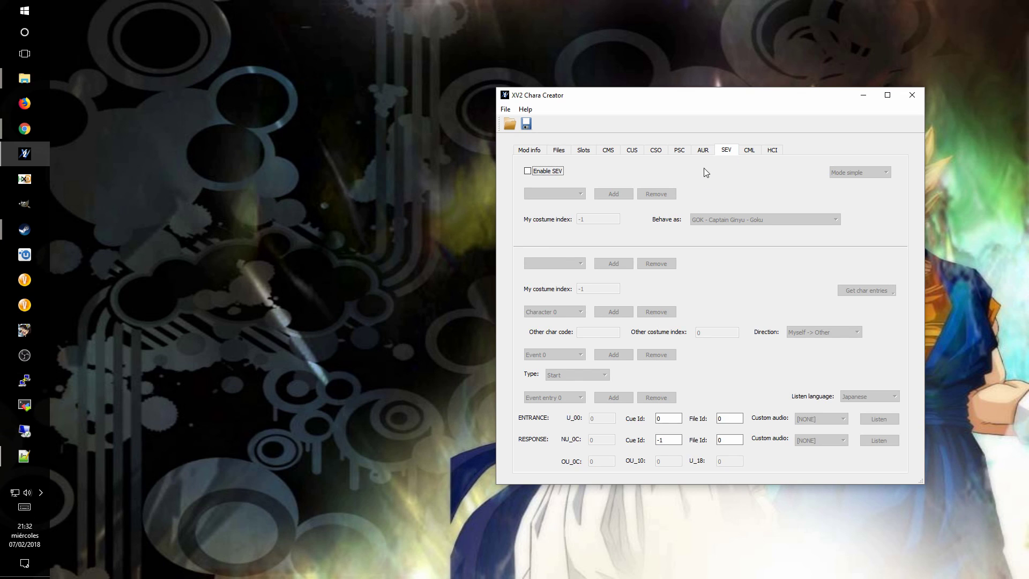
click(539, 172)
double_click(596, 219)
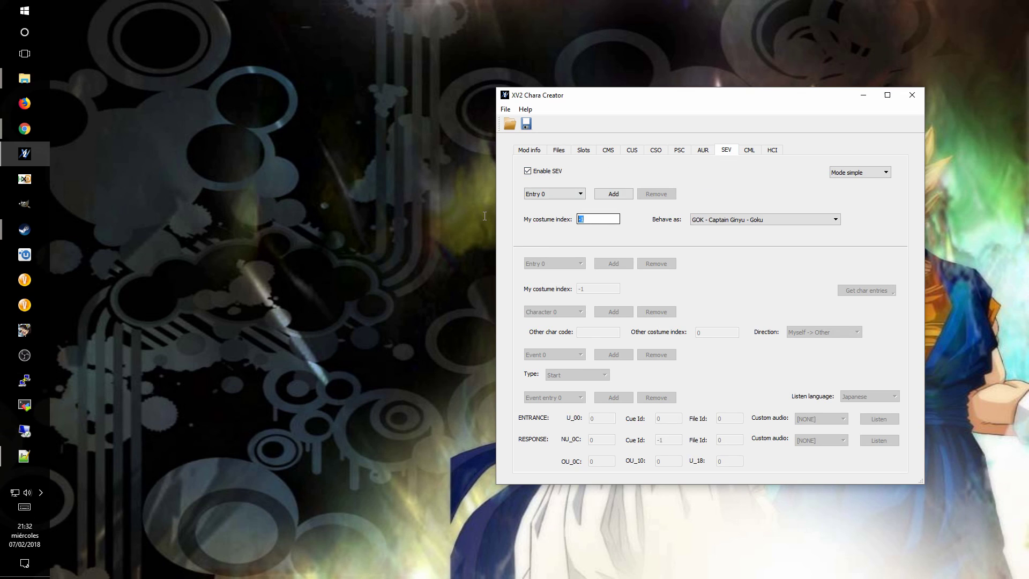
text(0)
drag(584, 219, 569, 216)
click(584, 150)
click(552, 174)
click(552, 182)
click(726, 150)
text(2)
Step: Add SEV Entry 1 and set its costume index to 4, matching the costume index of Slot 1
click(630, 192)
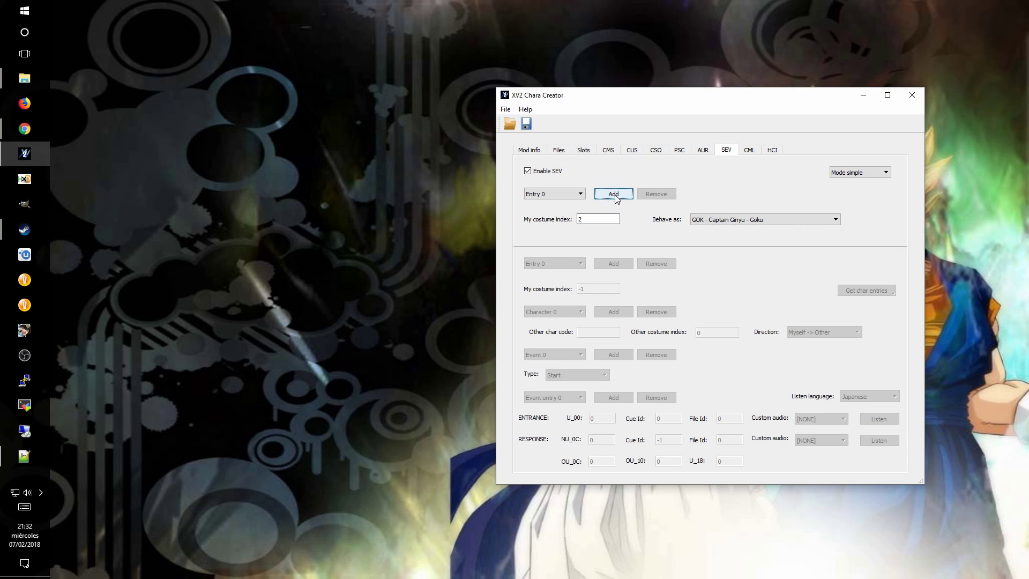
click(584, 151)
click(554, 172)
click(549, 188)
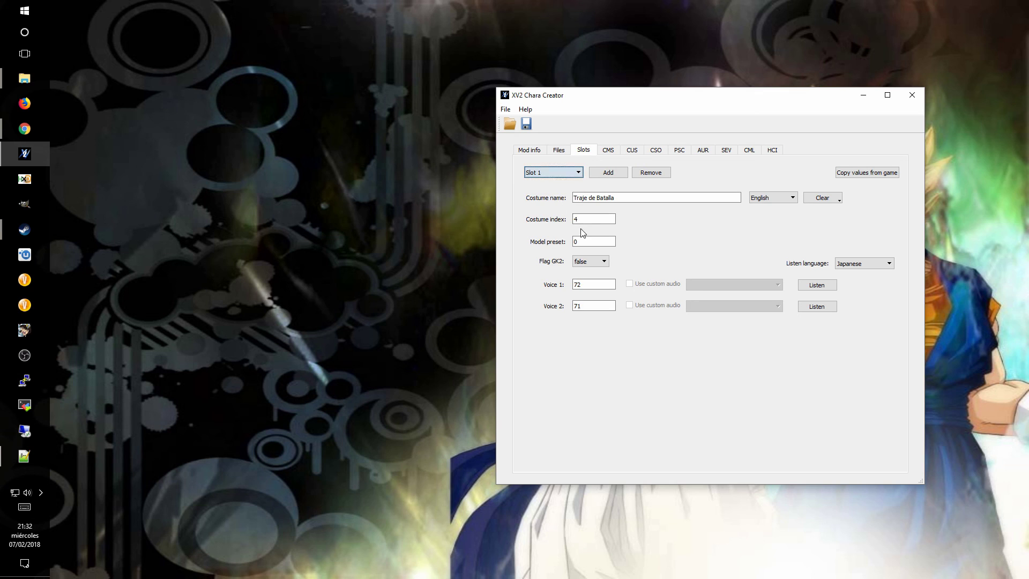
click(568, 175)
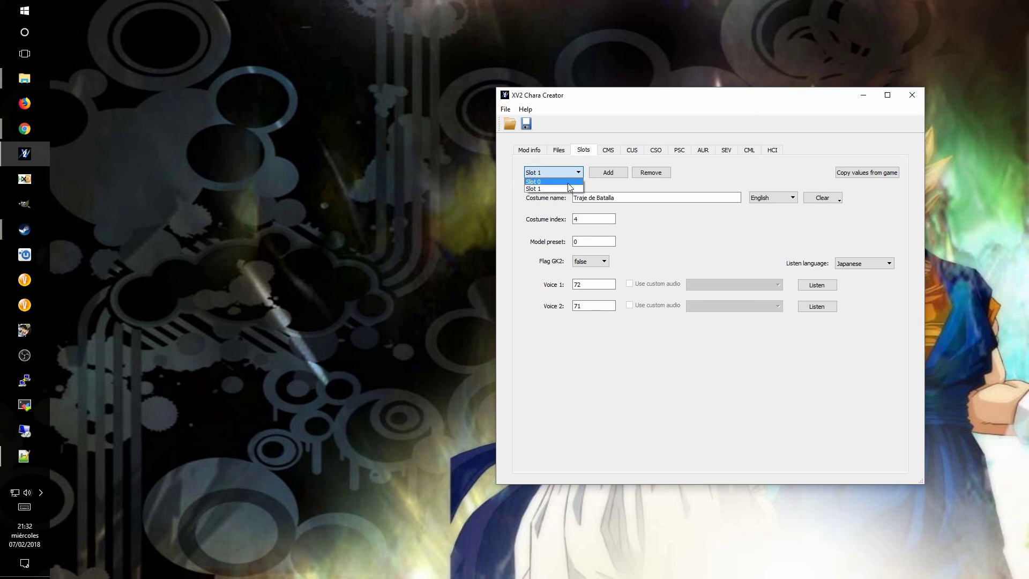
click(727, 150)
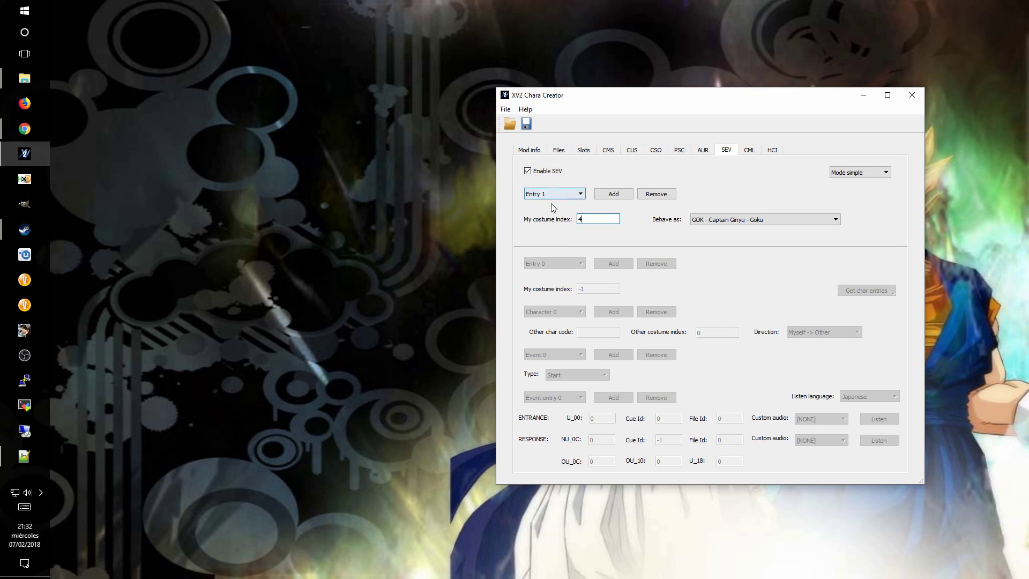
Step: Make SEV Entry 0 behave as CL3 - Cell (Perfect) - Any
click(581, 195)
click(552, 202)
click(753, 221)
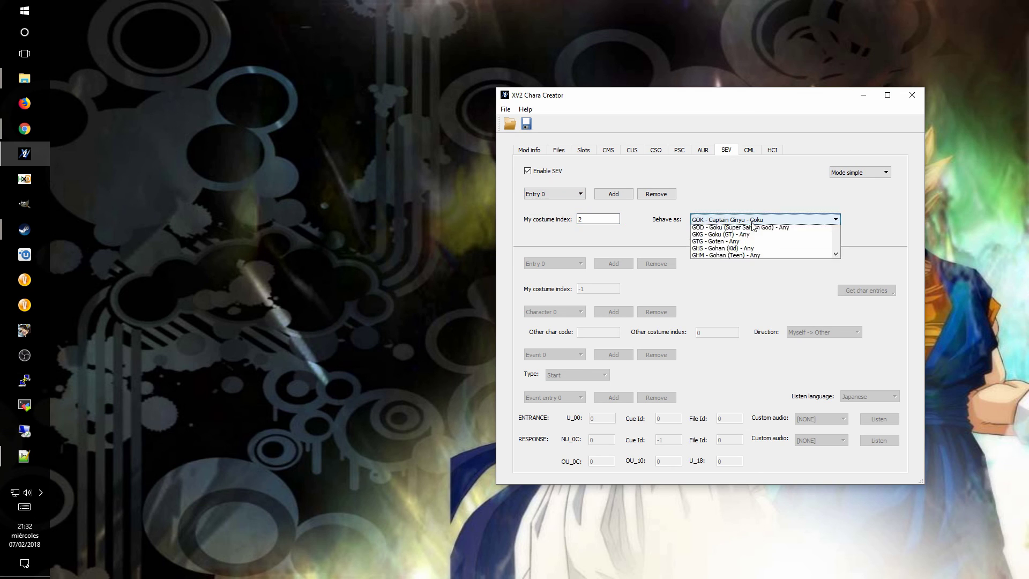
scroll(750, 260, down, 3)
click(727, 264)
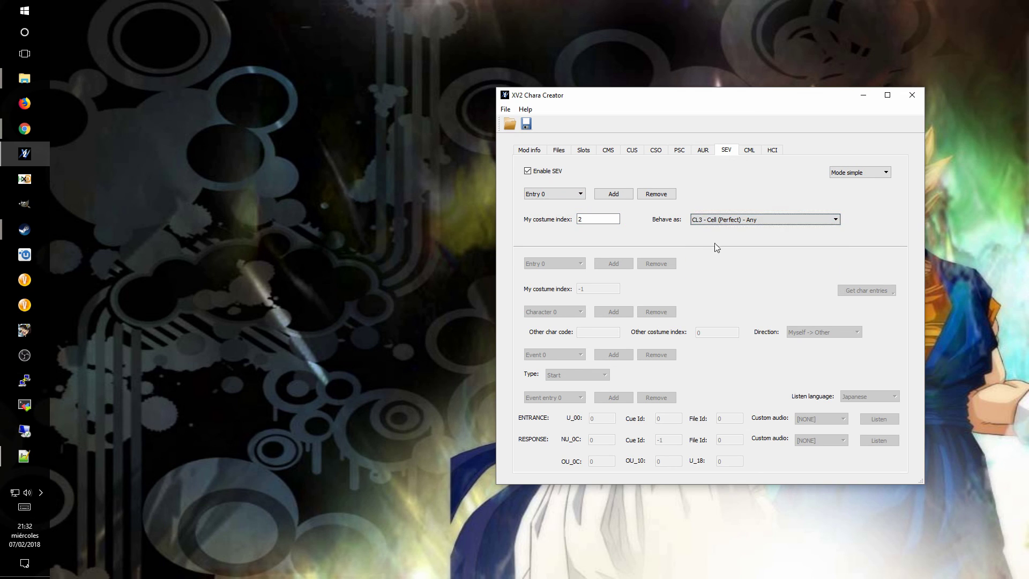
Step: Make SEV Entry 1 behave as PAN - Pan - Any
click(573, 194)
click(551, 209)
click(751, 220)
scroll(750, 268, down, 3)
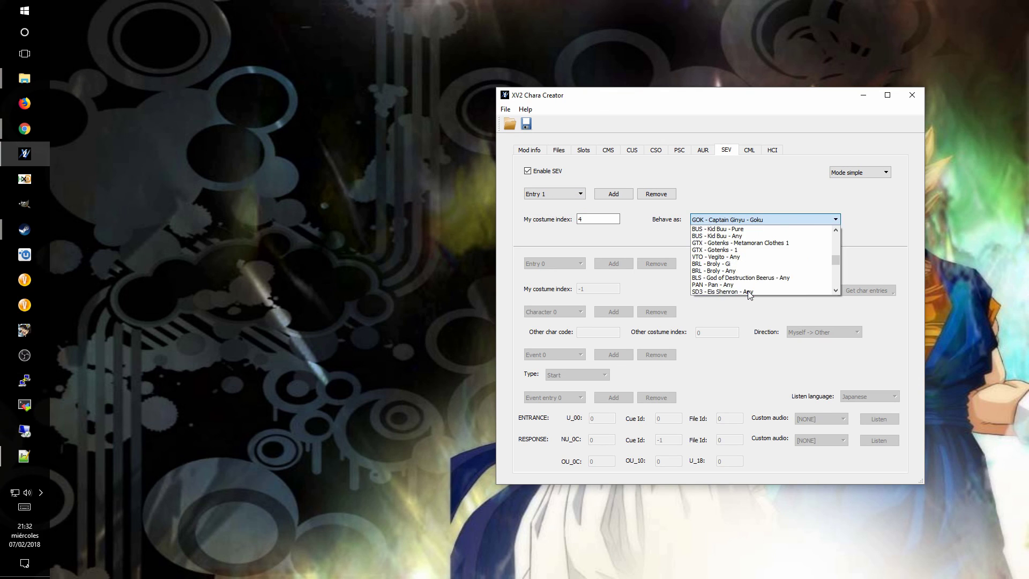
click(730, 284)
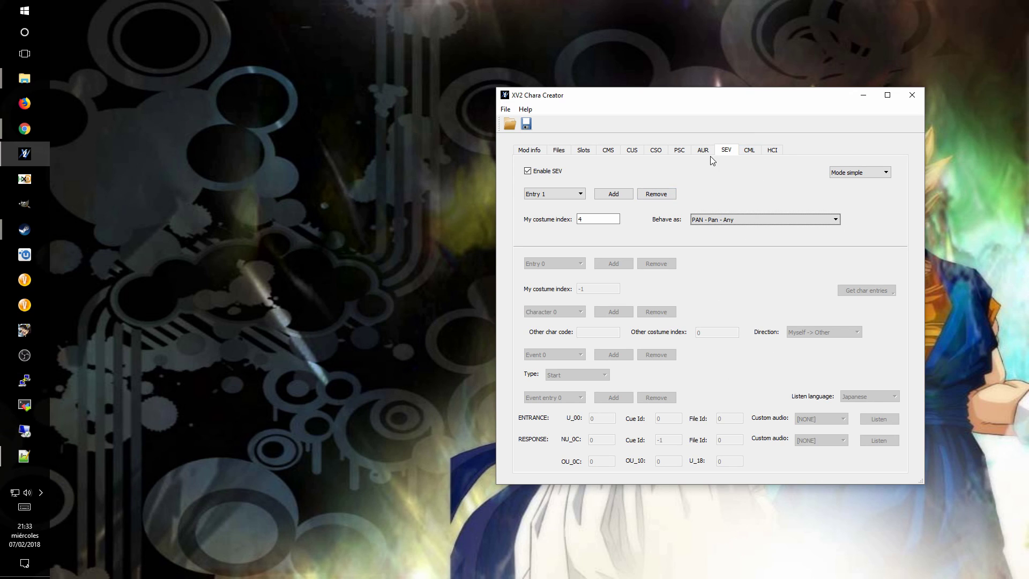
Step: Enable CML and copy the Nabana - Battle Suit entry's values from the game into Entry 0
click(749, 151)
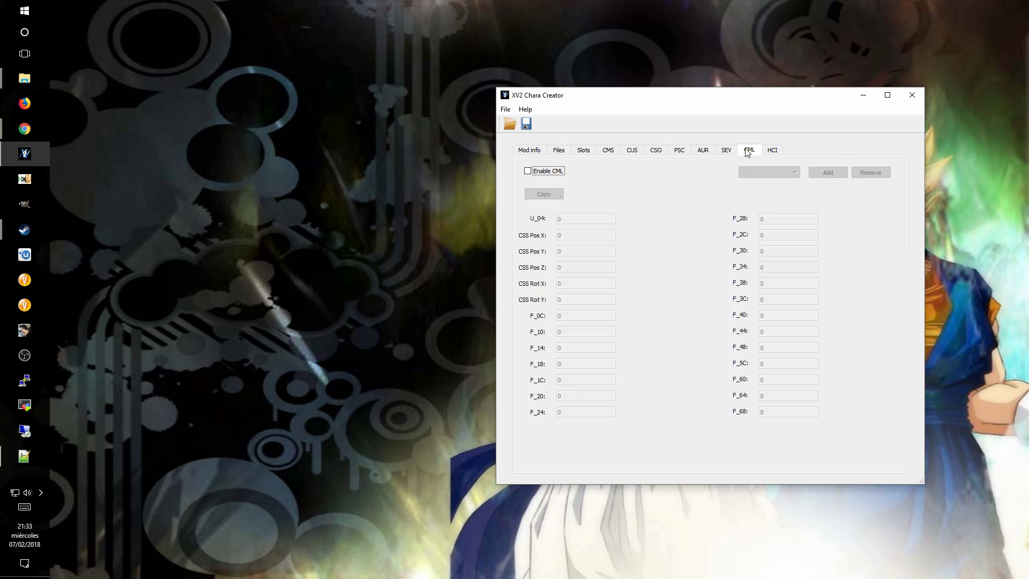
click(545, 176)
click(552, 194)
click(564, 213)
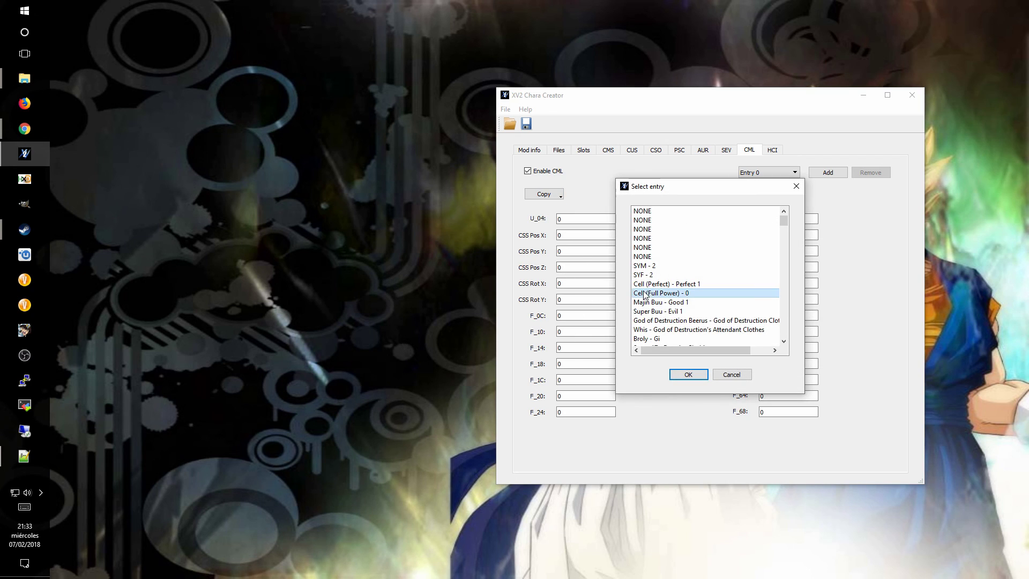
key(Down)
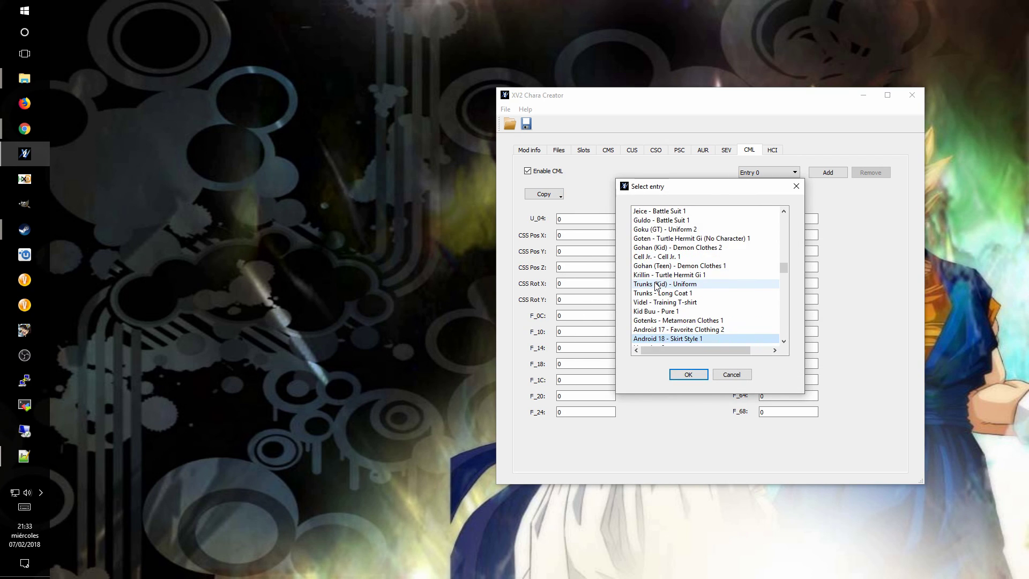
scroll(657, 287, down, 1)
key(Down)
key(Down)
key(Down)
key(Down)
key(Down)
key(Down)
key(Down)
key(Down)
key(Down)
key(Up)
key(Down)
key(Down)
key(Down)
key(Down)
key(Down)
key(Down)
key(Down)
key(Down)
key(Down)
key(Down)
key(Down)
key(Down)
key(Down)
key(Down)
key(Down)
key(Down)
key(Down)
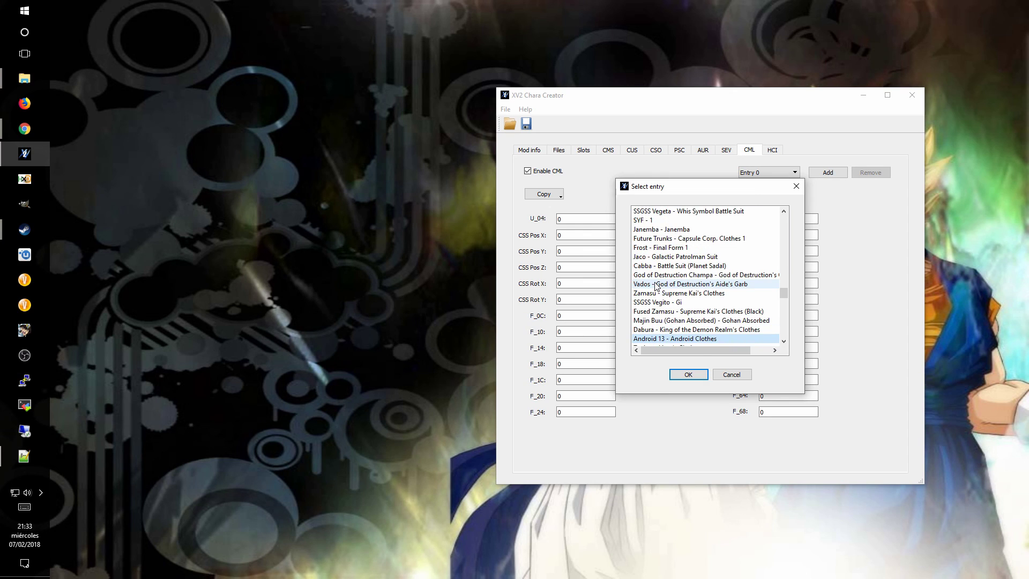
key(Down)
key(Down)
key(Down)
key(Down)
key(Down)
key(Down)
key(Down)
key(Down)
key(Down)
key(Down)
key(Down)
key(Down)
key(Down)
key(Down)
key(Down)
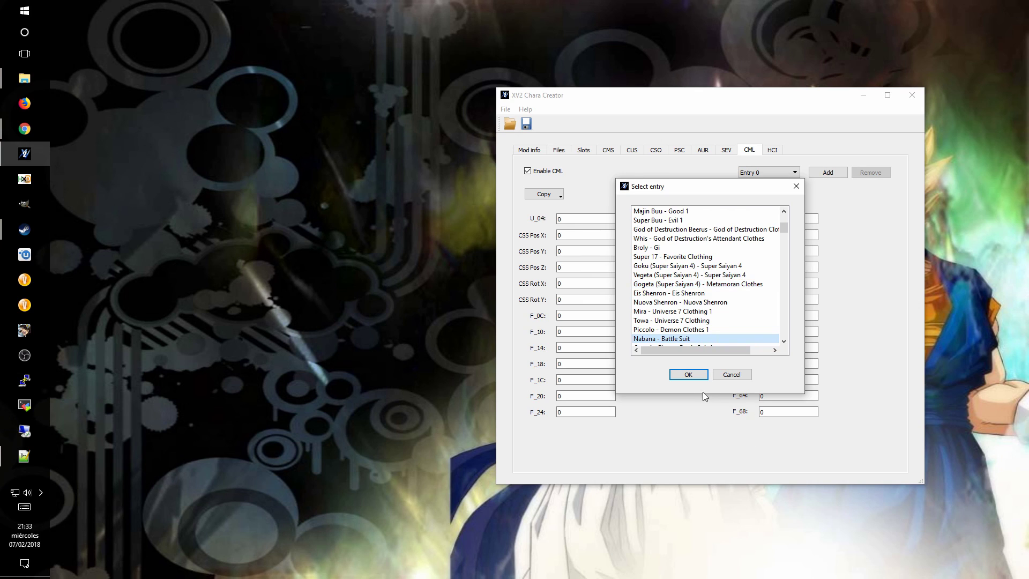
click(690, 379)
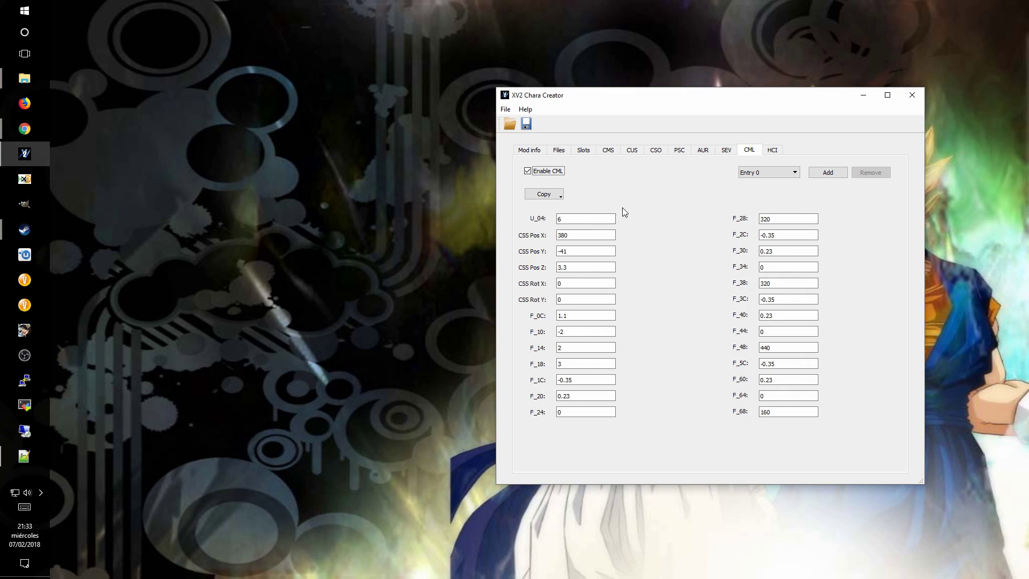
Step: Add CML Entry 1 and keep its copied character-select position and rotation values
click(819, 175)
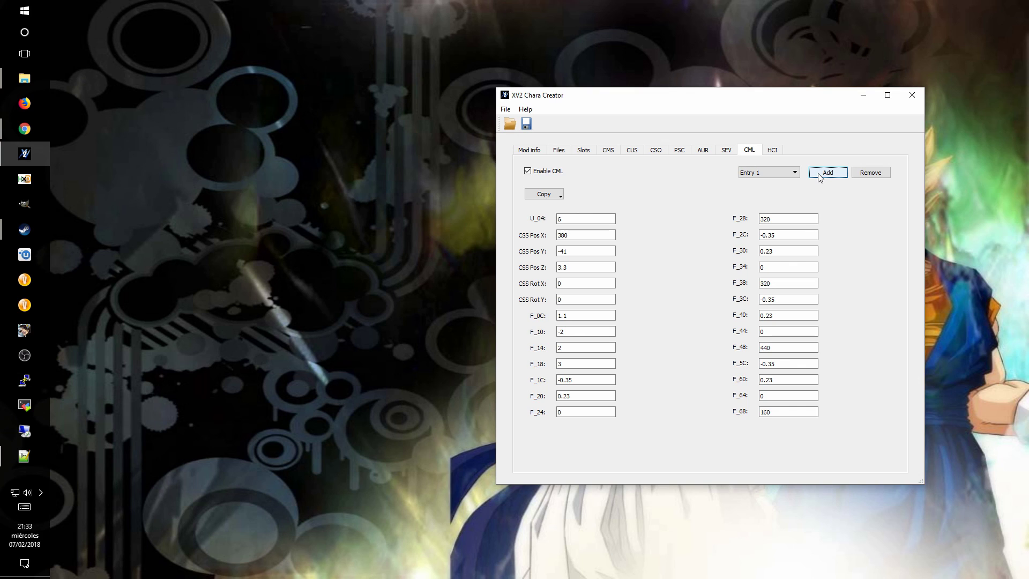
click(576, 231)
drag(574, 234, 558, 267)
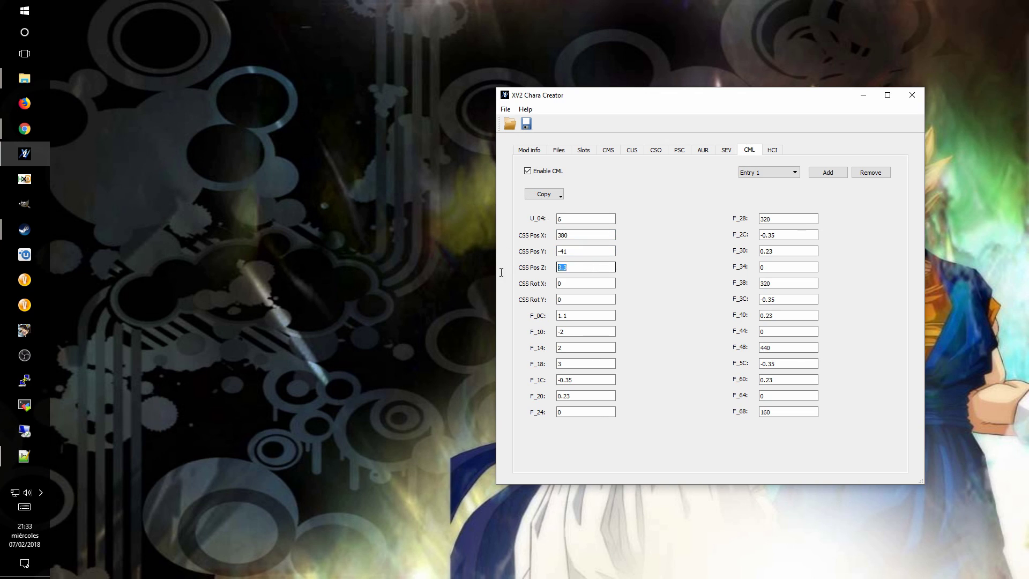
key(Tab)
drag(586, 299, 514, 297)
Step: Enable HCI and set the costume index of Entry 0 to 2, matching the costume index of Slot 0
click(773, 150)
click(551, 175)
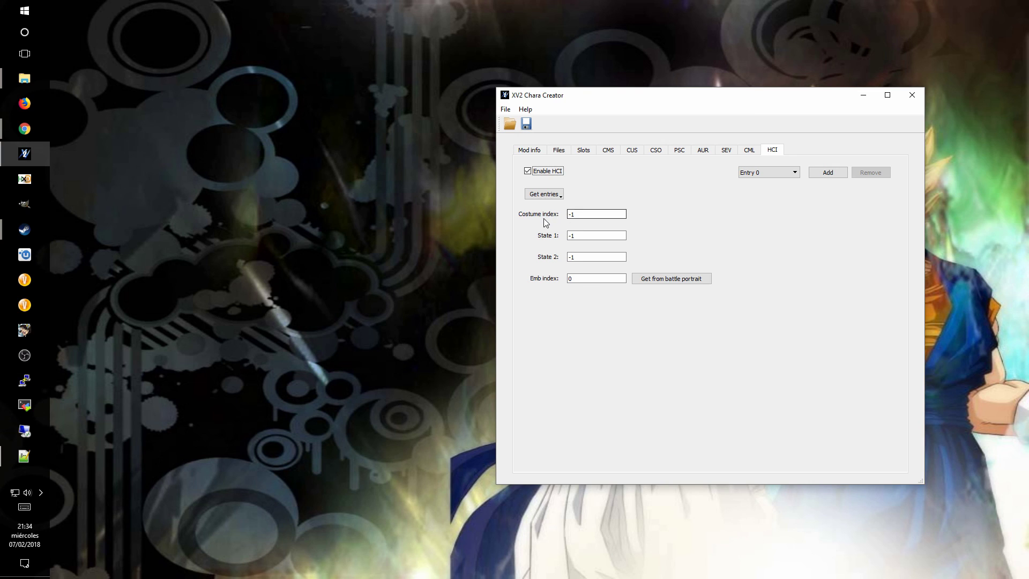
click(590, 151)
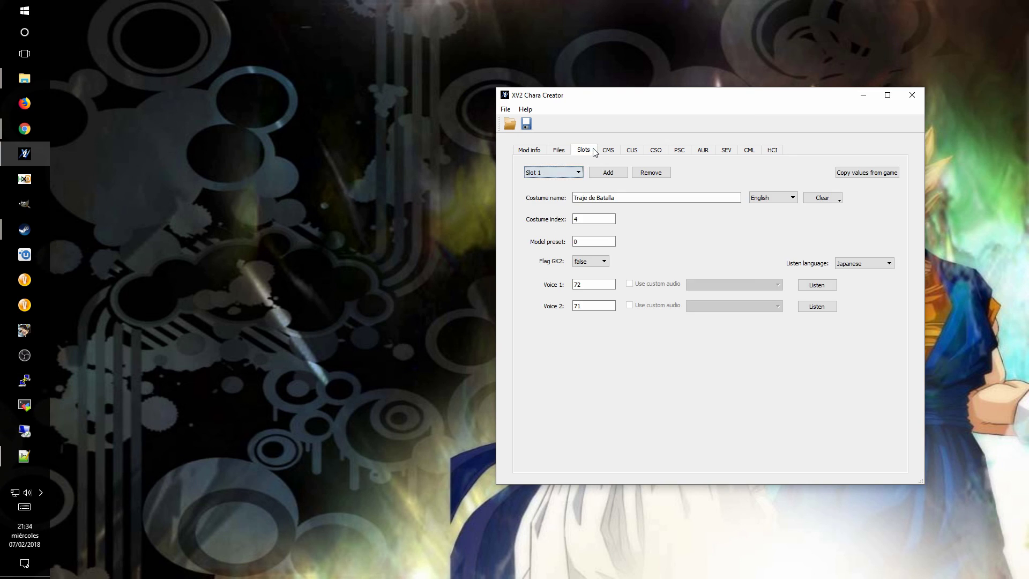
click(552, 172)
click(551, 179)
click(775, 148)
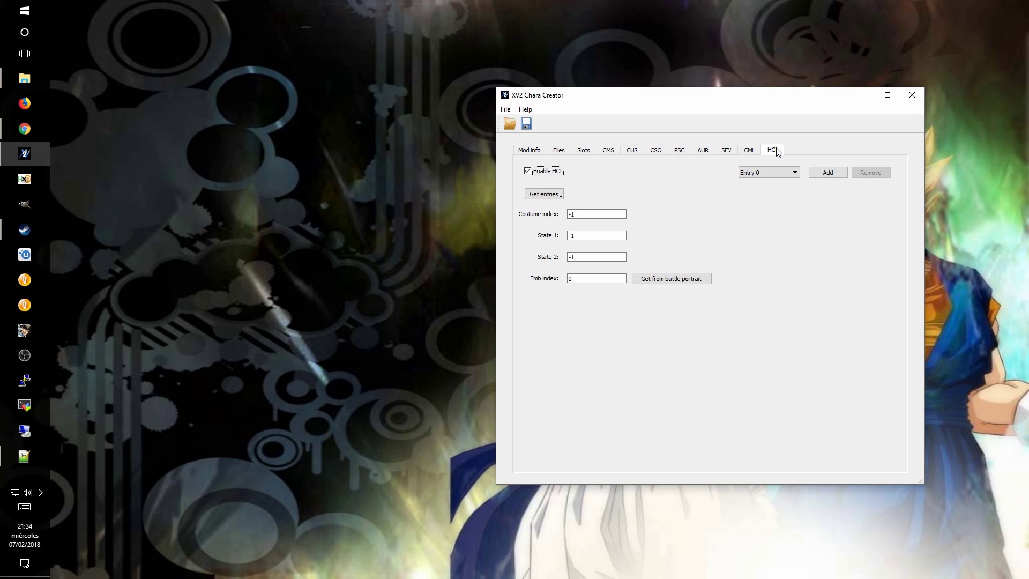
drag(609, 216, 539, 214)
text(2)
Step: Add HCI Entry 1 and set its costume index to 4, matching the costume index of Slot 1
click(771, 172)
click(828, 172)
click(827, 172)
click(766, 173)
click(754, 188)
click(583, 150)
click(555, 172)
click(556, 189)
drag(582, 220, 566, 220)
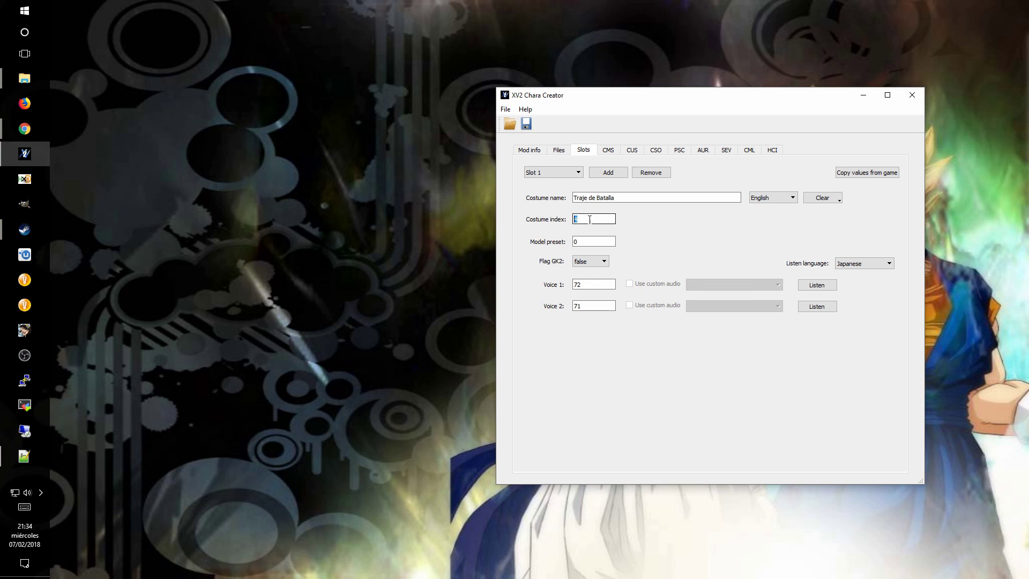
click(772, 149)
drag(585, 214, 478, 221)
text(4)
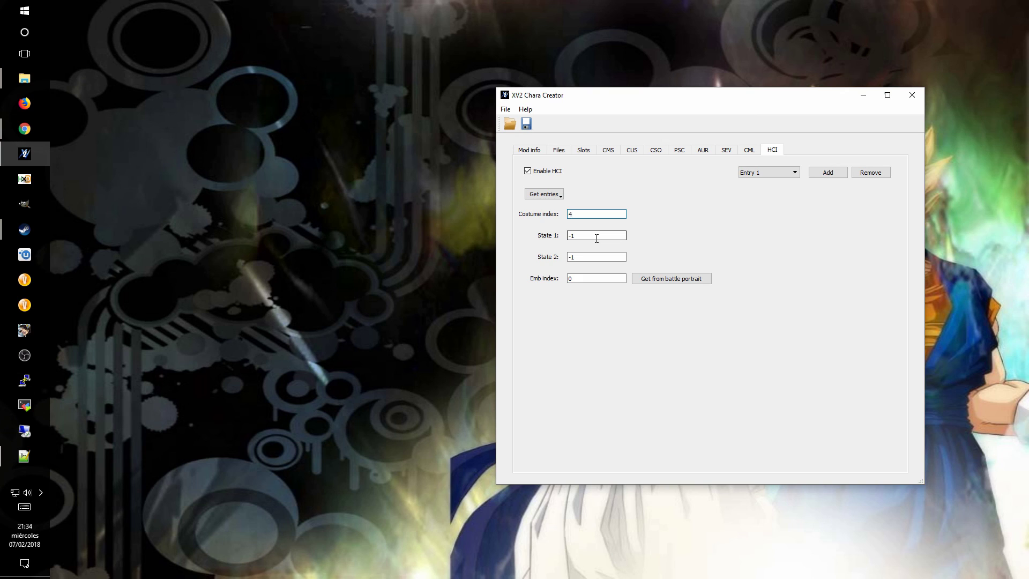
drag(597, 236, 486, 233)
drag(578, 255, 516, 256)
click(596, 236)
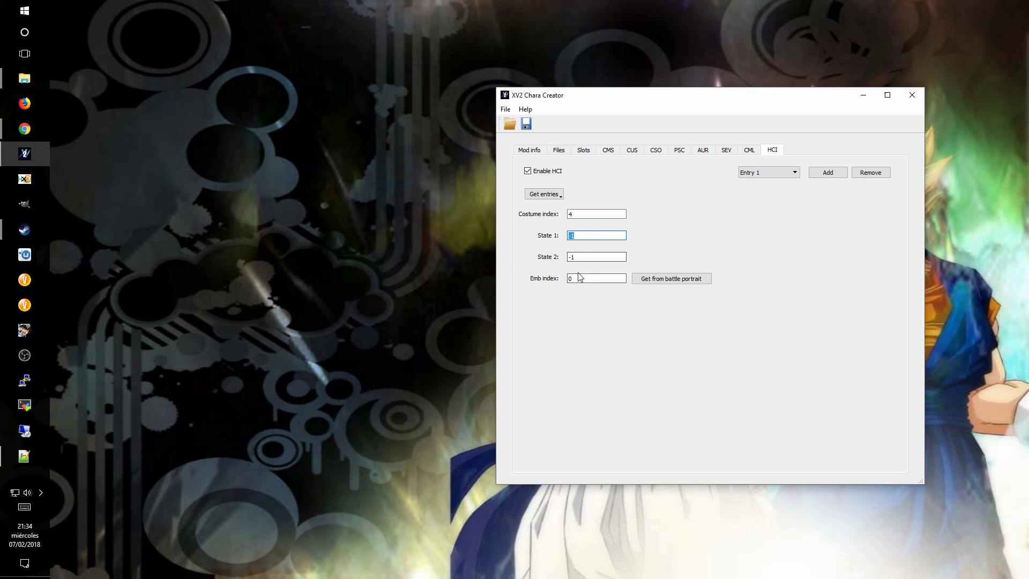
Step: Set the Emb index of HCI Entry 0 from the battle portrait APL_002.dds
click(761, 172)
click(763, 179)
drag(582, 214, 528, 213)
click(671, 279)
click(708, 301)
click(678, 280)
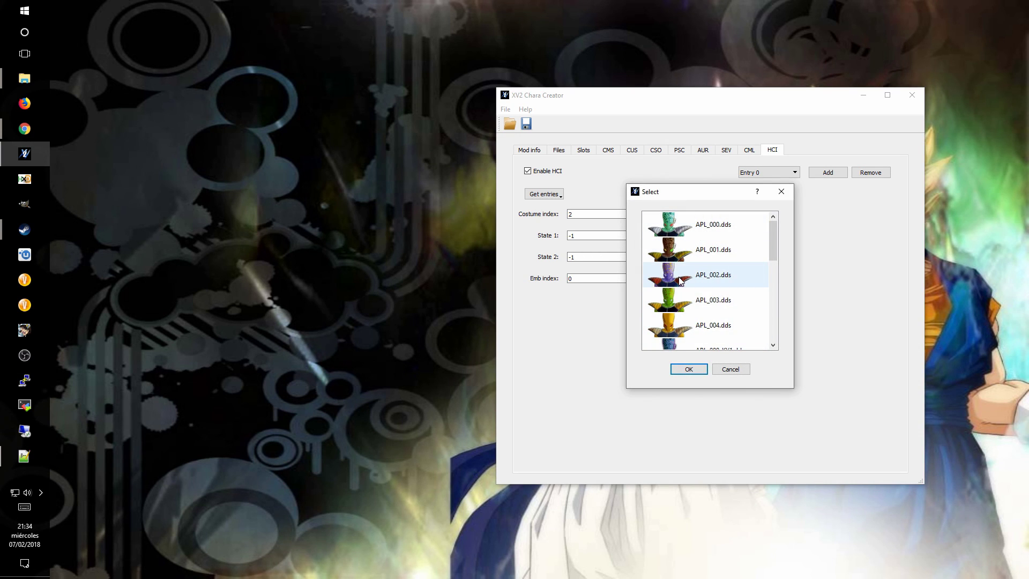
click(696, 370)
Step: Set the Emb index of HCI Entry 1 from the battle portrait APL_004.dds
click(780, 172)
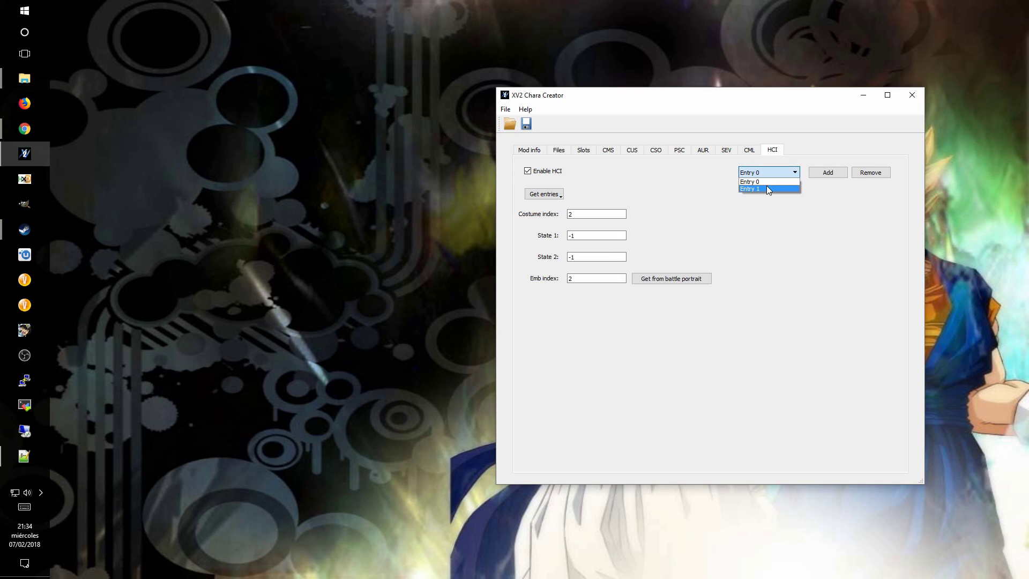
click(766, 186)
click(581, 214)
click(683, 281)
scroll(692, 288, up, 2)
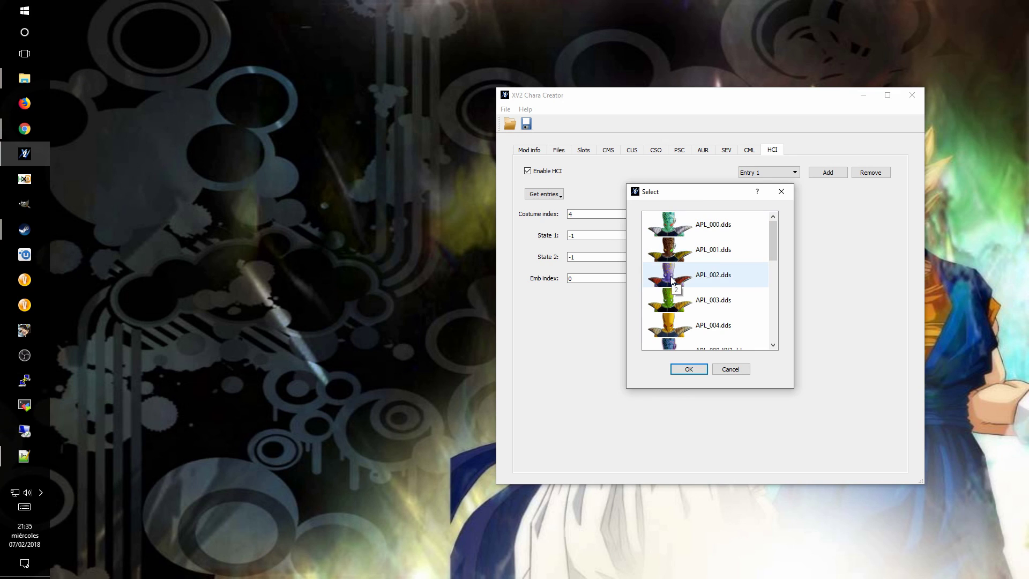
click(668, 326)
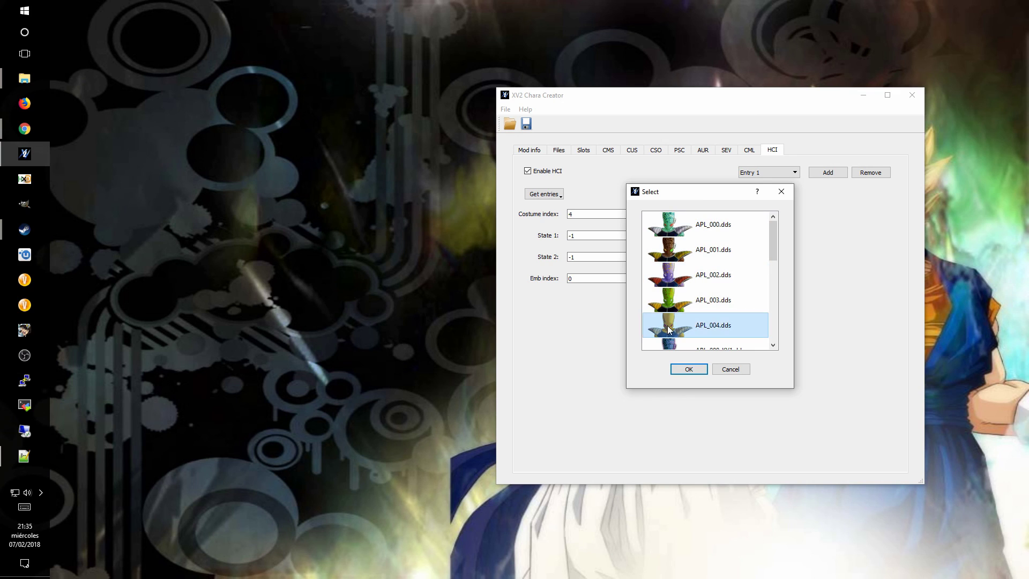
click(695, 375)
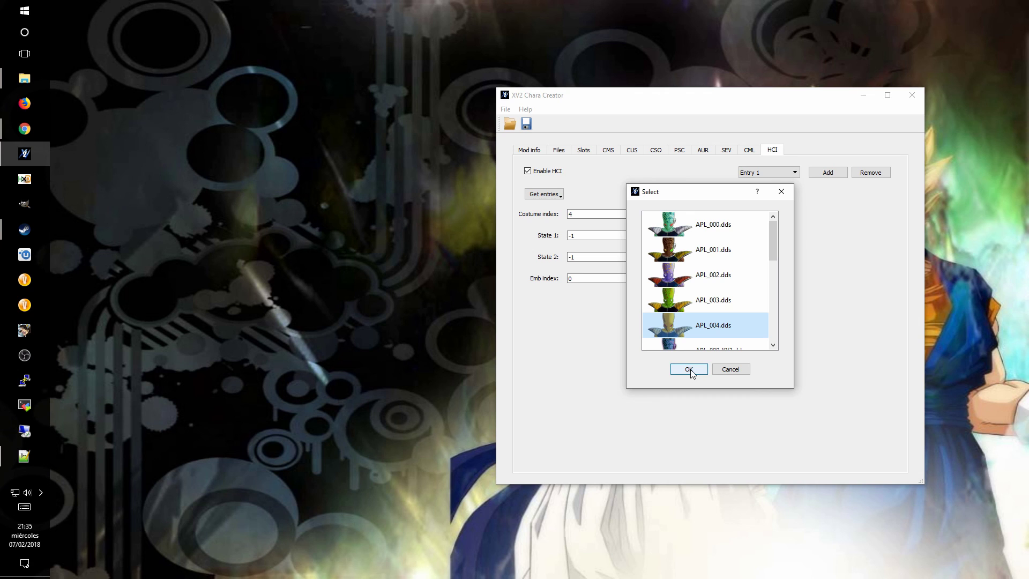
Step: Save the mod over the existing X2M file in the proyecto 1 folder and close XV2 Chara Creator
click(534, 154)
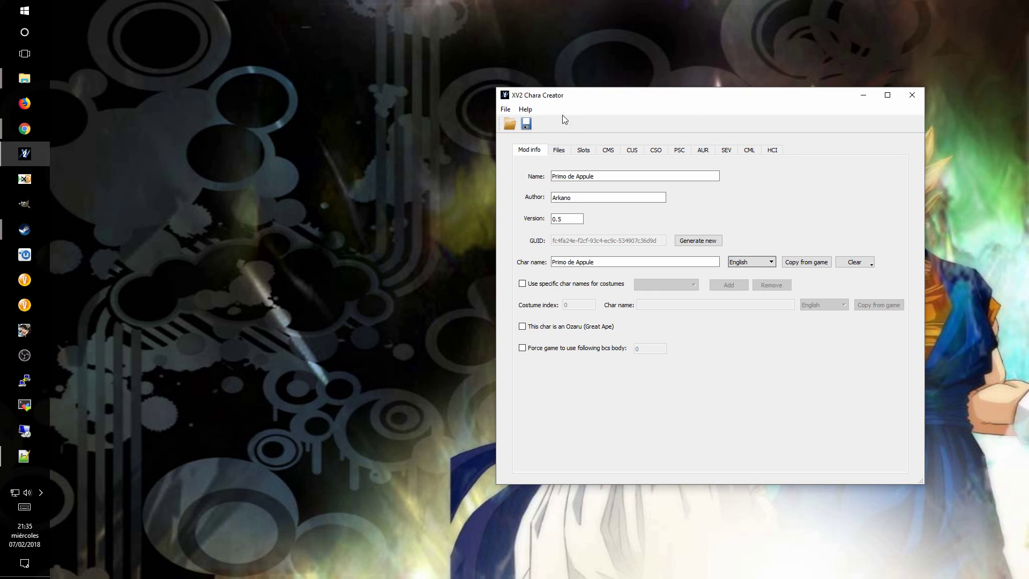
click(526, 123)
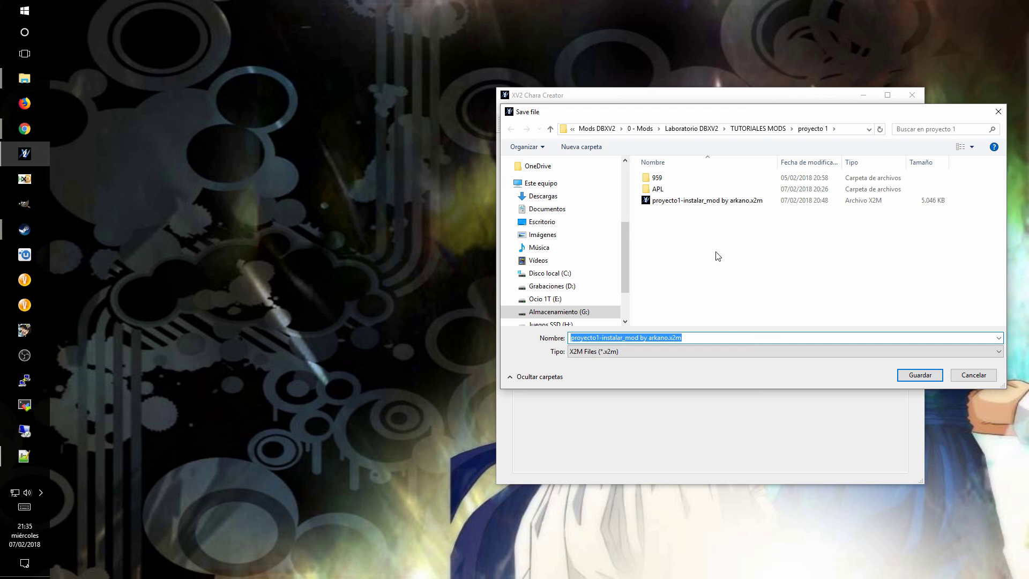
click(713, 202)
click(920, 375)
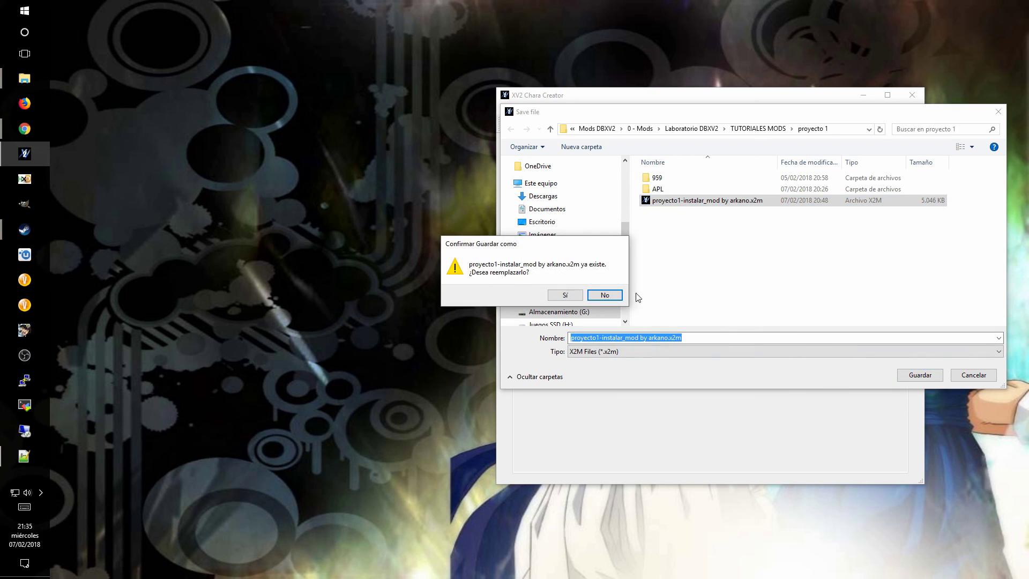
click(564, 296)
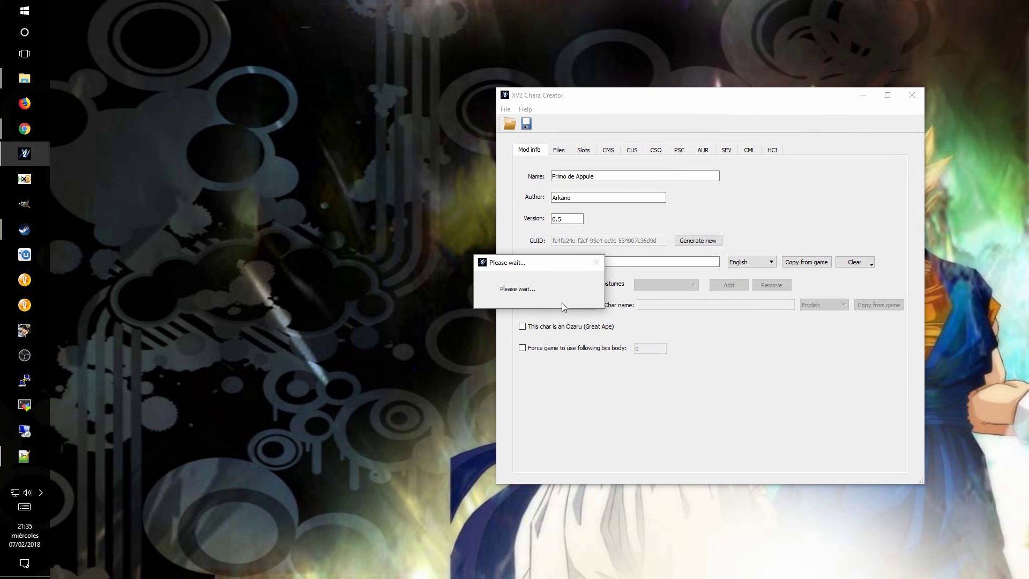
click(577, 299)
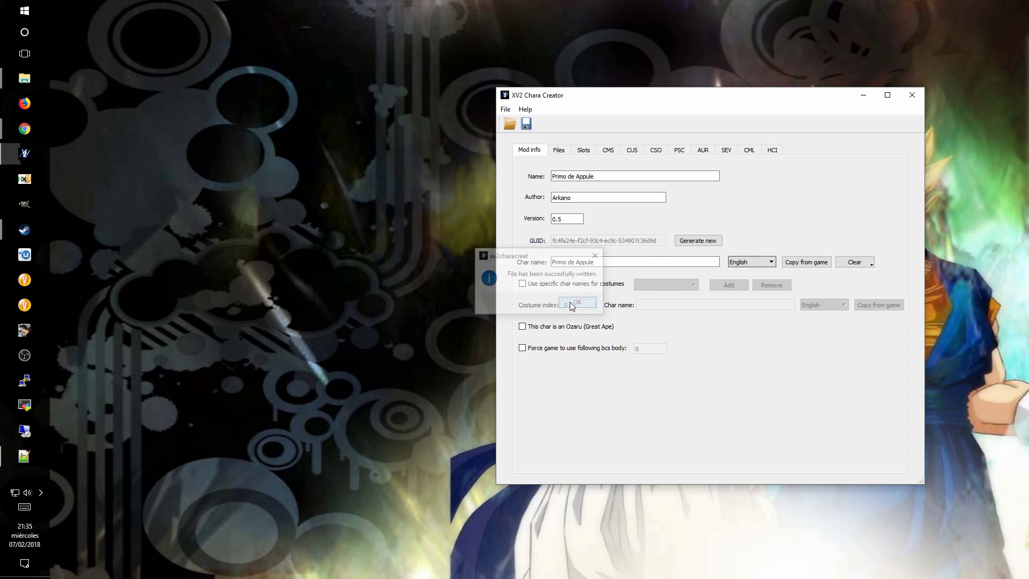
click(913, 95)
Step: Install the saved X2M mod from the proyecto 1 folder, placing all its costumes in a new slot
drag(554, 175, 551, 176)
drag(1028, 28, 453, 20)
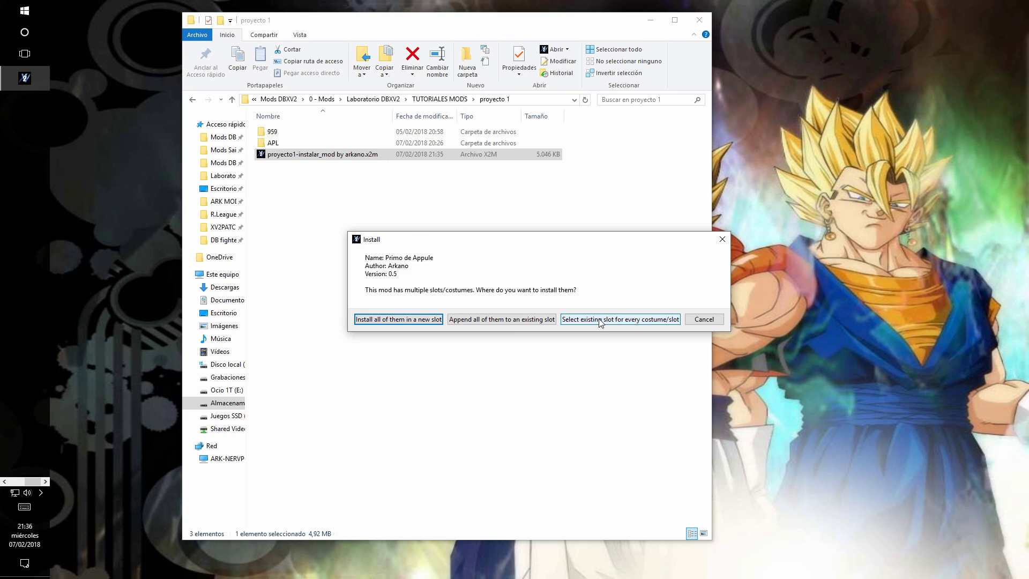
click(380, 322)
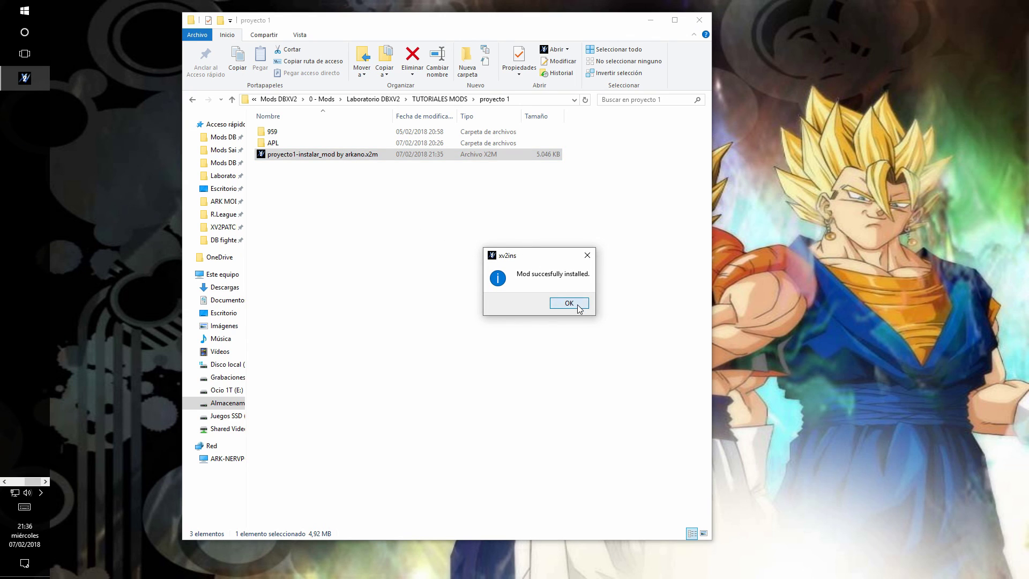
click(578, 305)
drag(474, 23, 1028, 27)
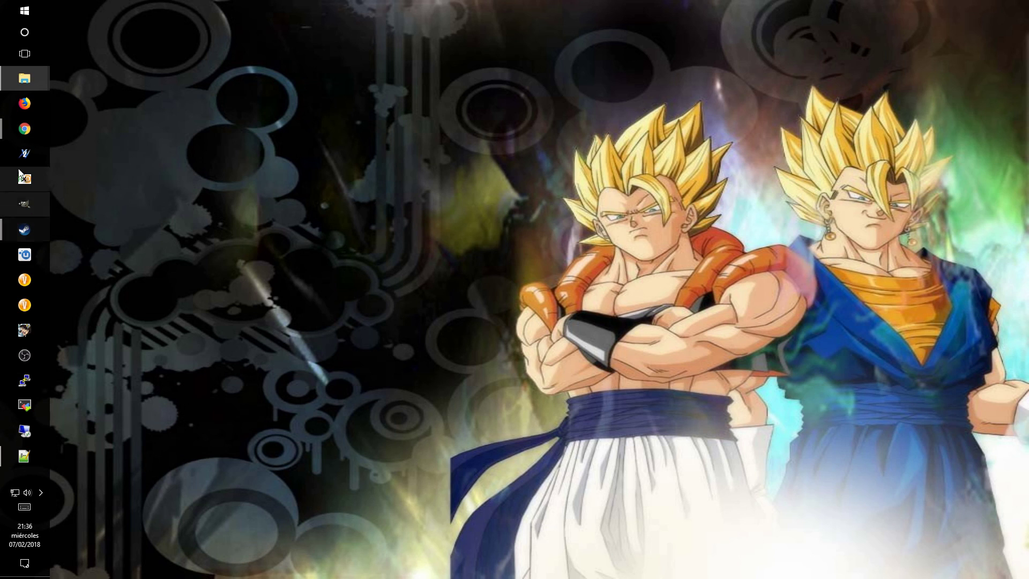
Step: Launch Dragon Ball Xenoverse 2 and highlight Primo de Appule on the versus character selection screen
right_click(25, 230)
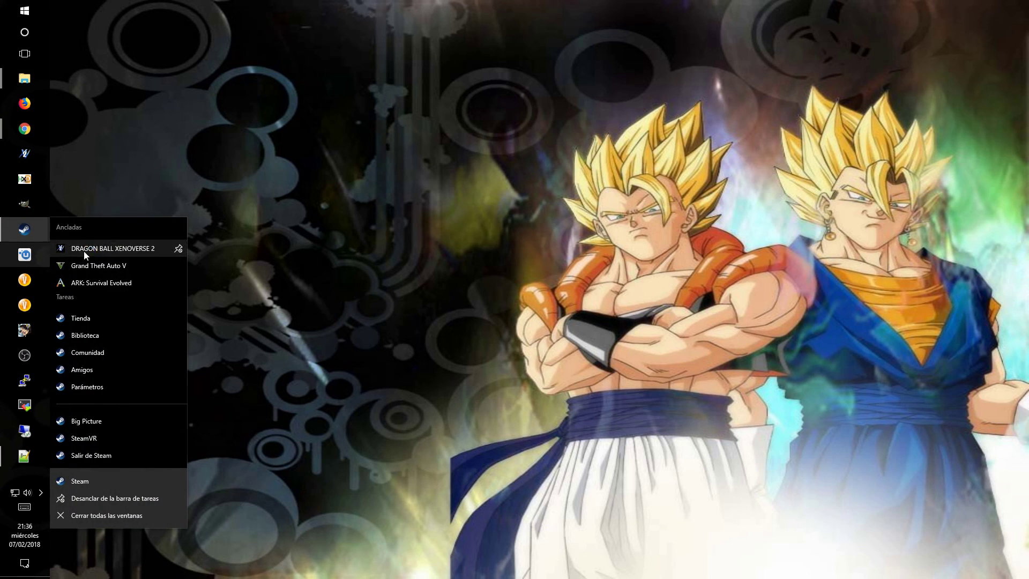
click(84, 251)
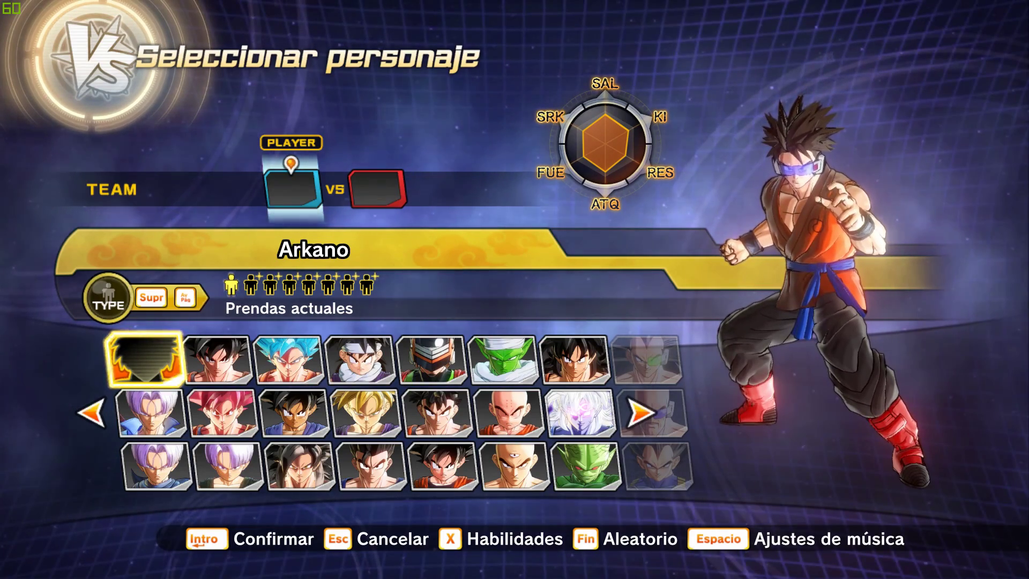
key(Left)
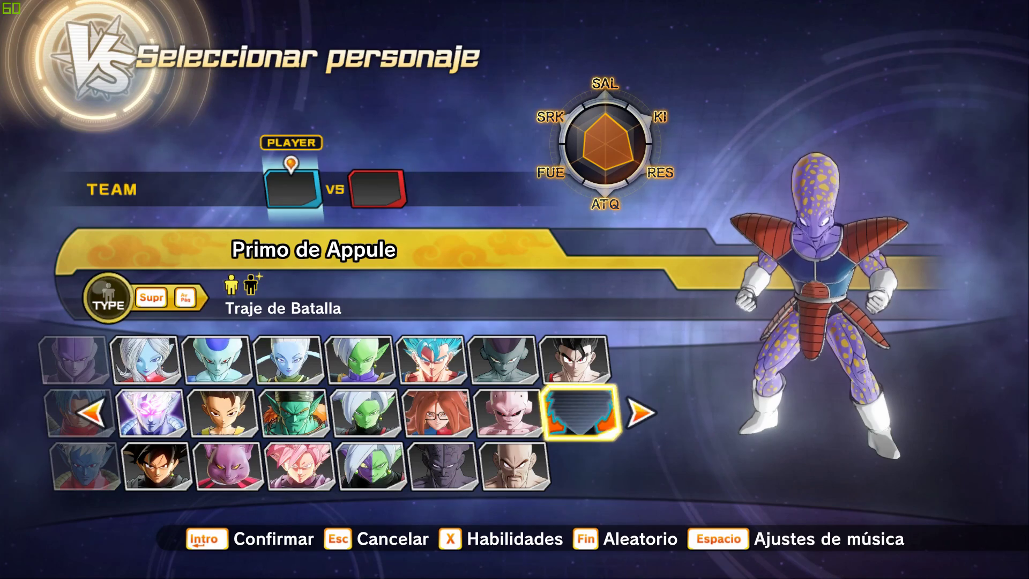
Step: Try both Traje de Batalla costumes of Primo de Appule as the player's character and examine each model
key(Page_Down)
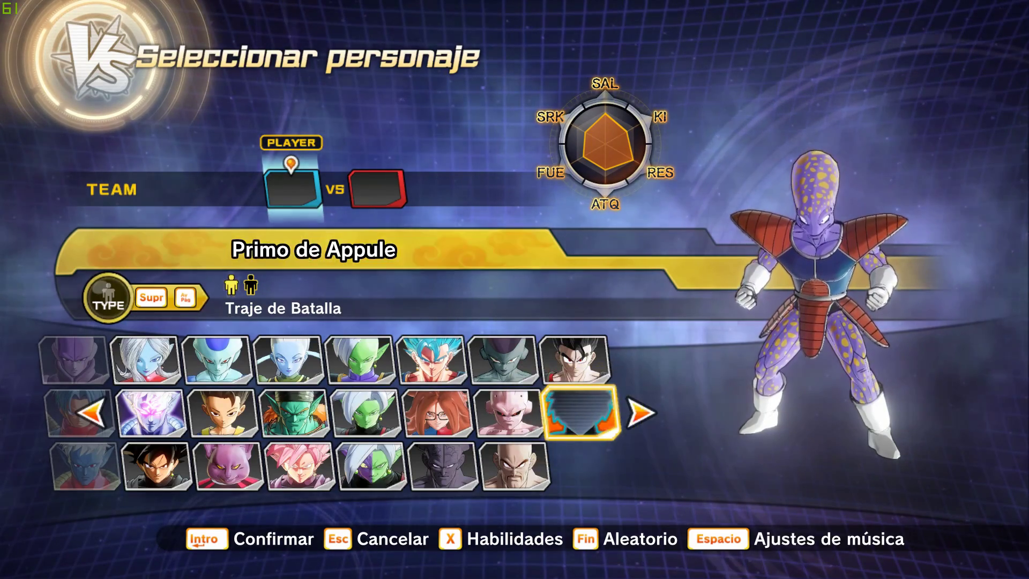
key(Right)
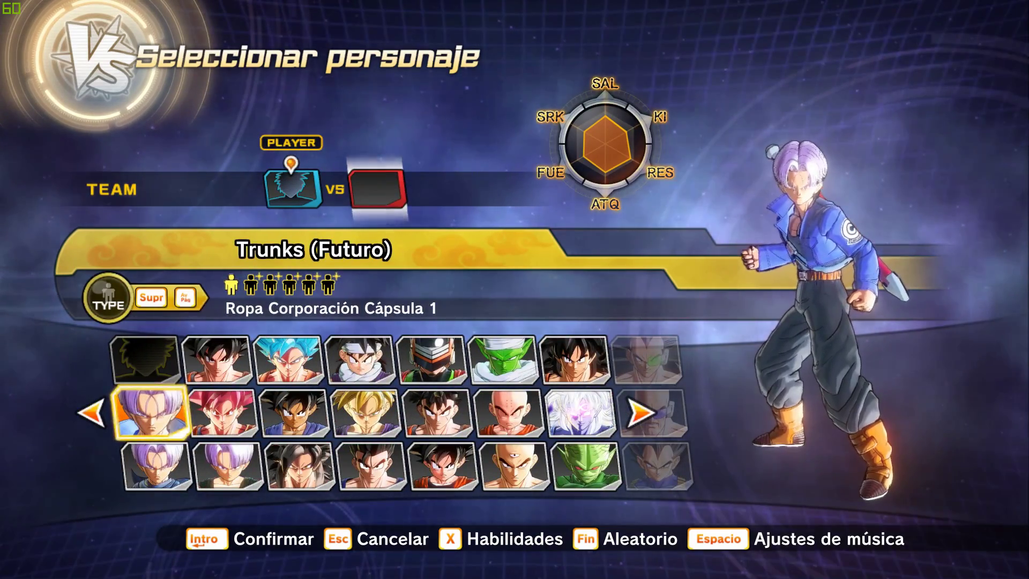
key(Left)
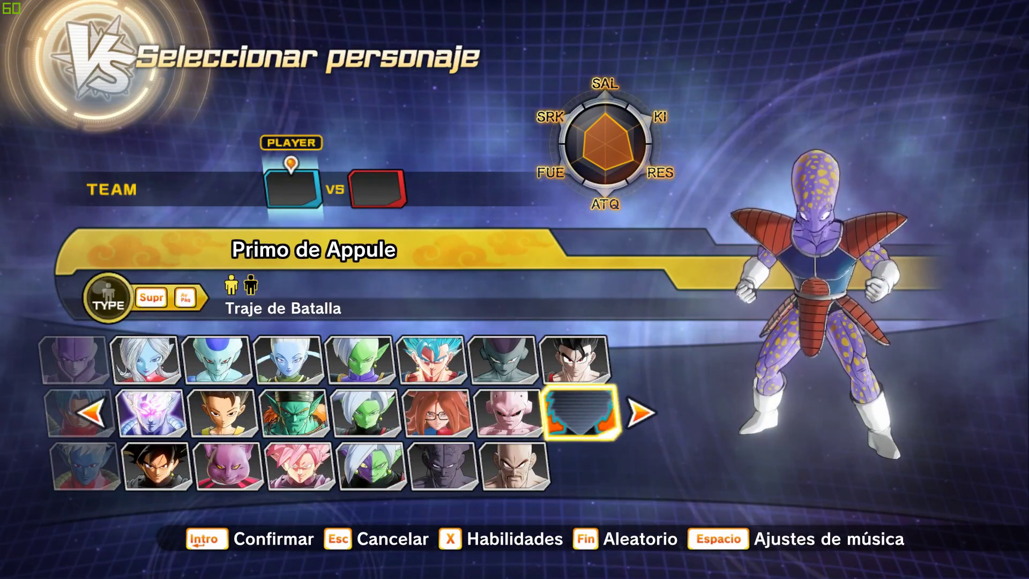
key(Page_Down)
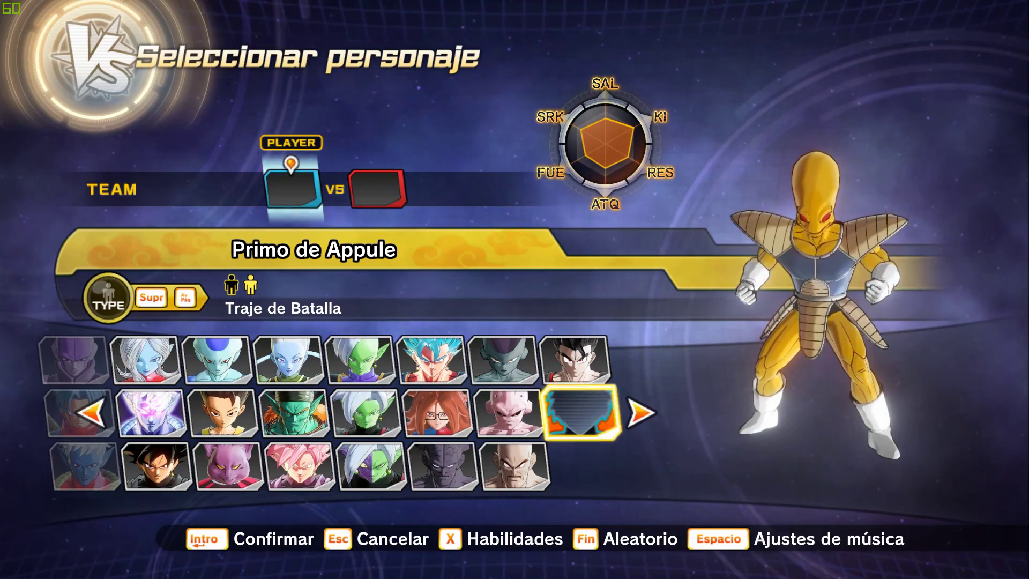
key(Right)
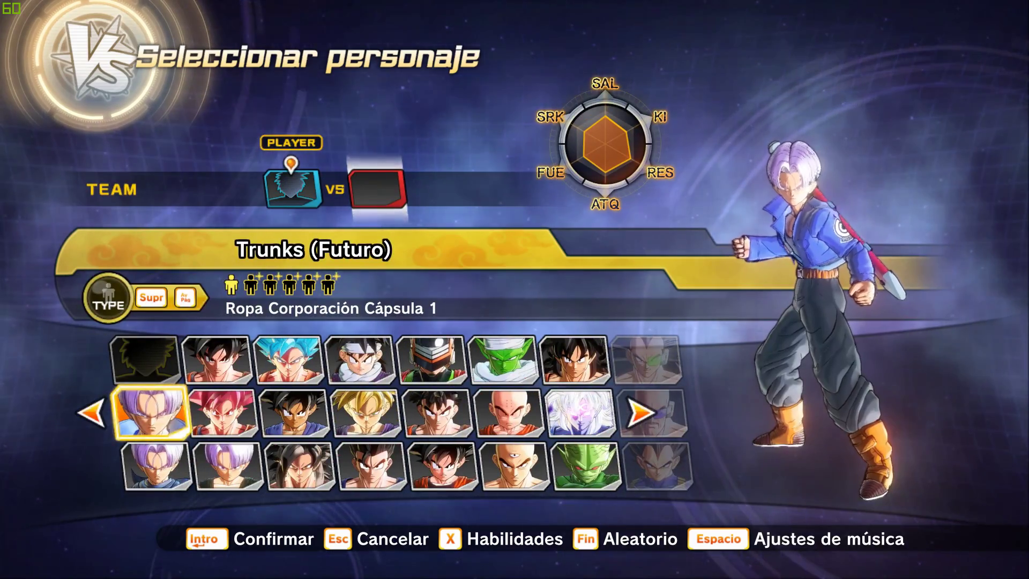
Step: Start a versus battle on Tenkaichi Budokai with Primo de Appule's first Traje de Batalla costume against Trunks (Futuro)
key(Left)
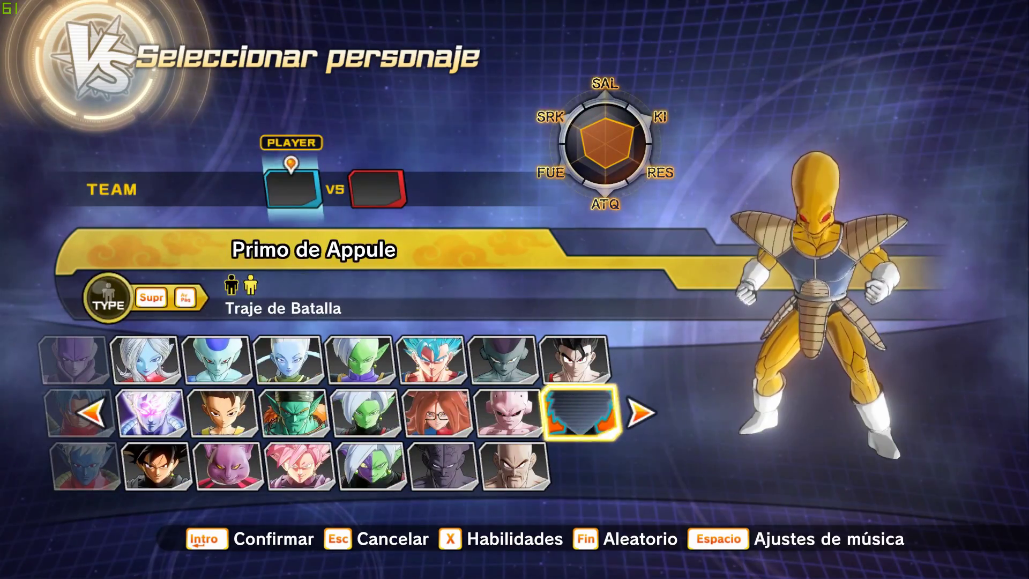
key(Delete)
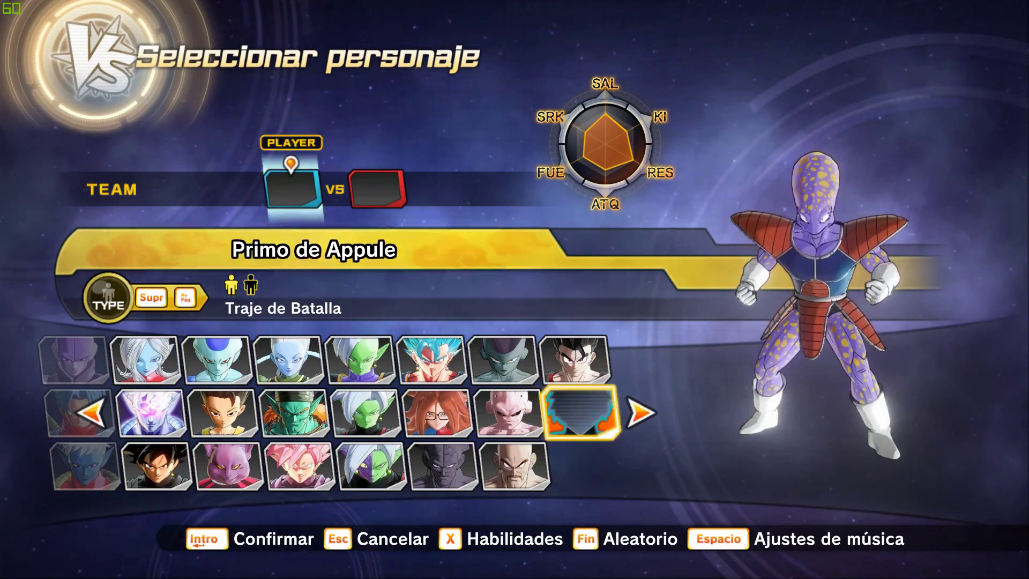
key(Right)
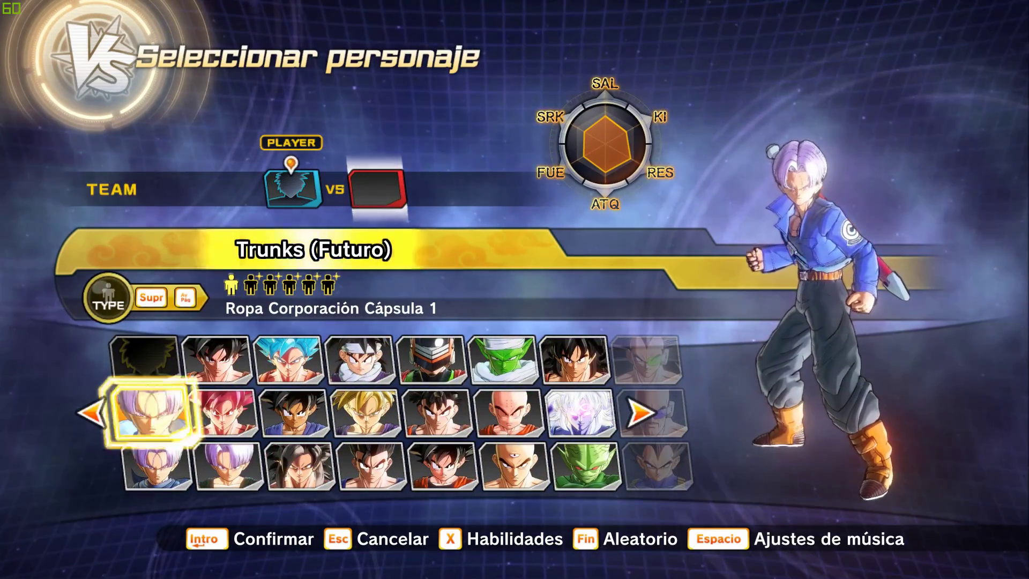
key(Return)
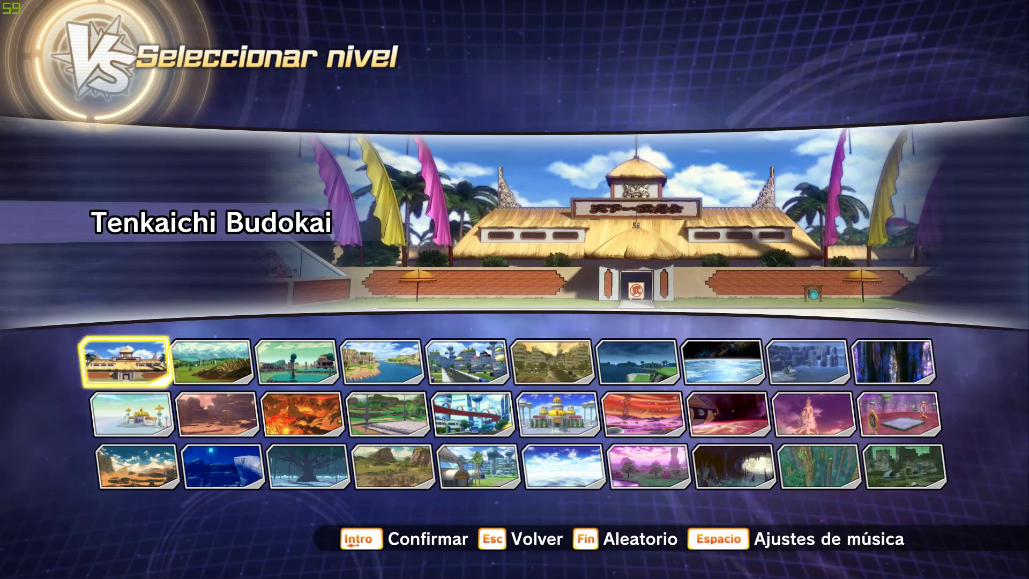
key(Return)
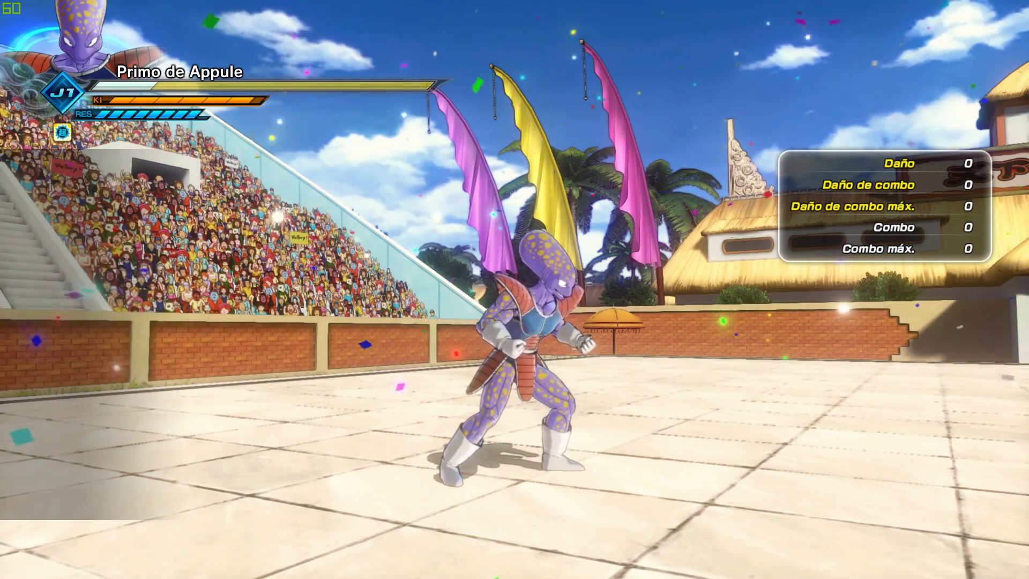
Step: Test the Carga de Energía skill with the purple spotted Primo de Appule in the arena
key(e)
key(space)
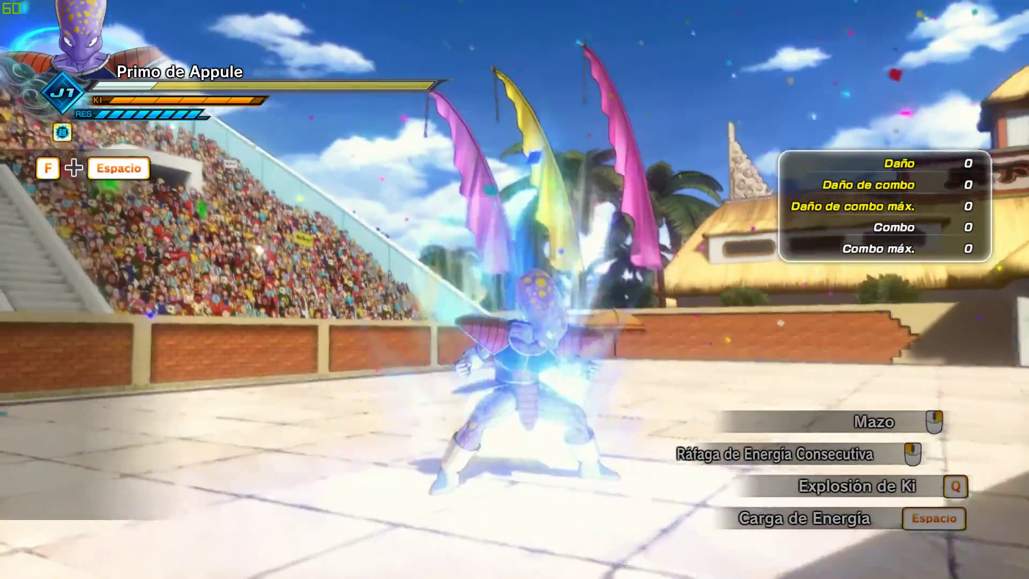
key(e)
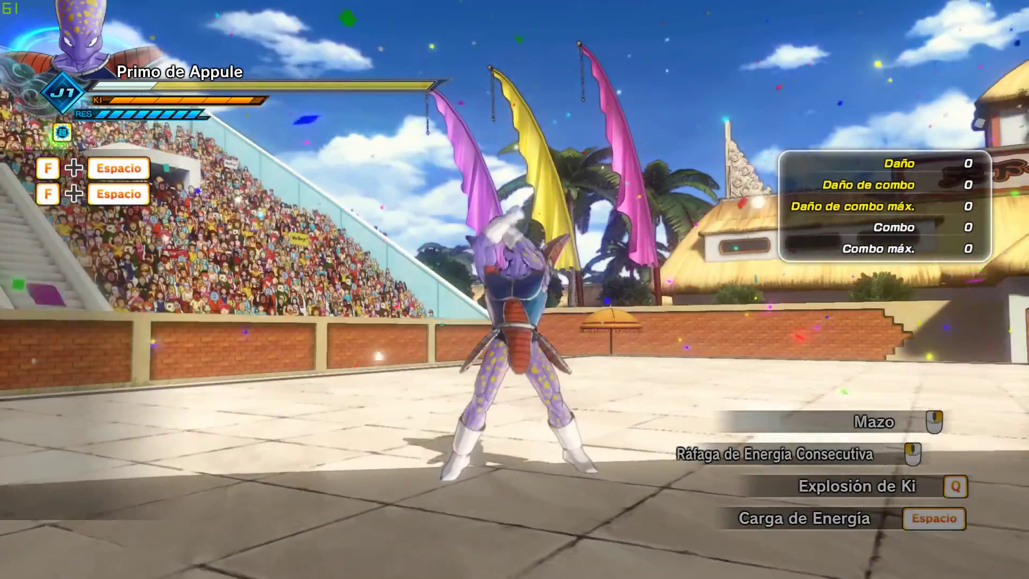
key(space)
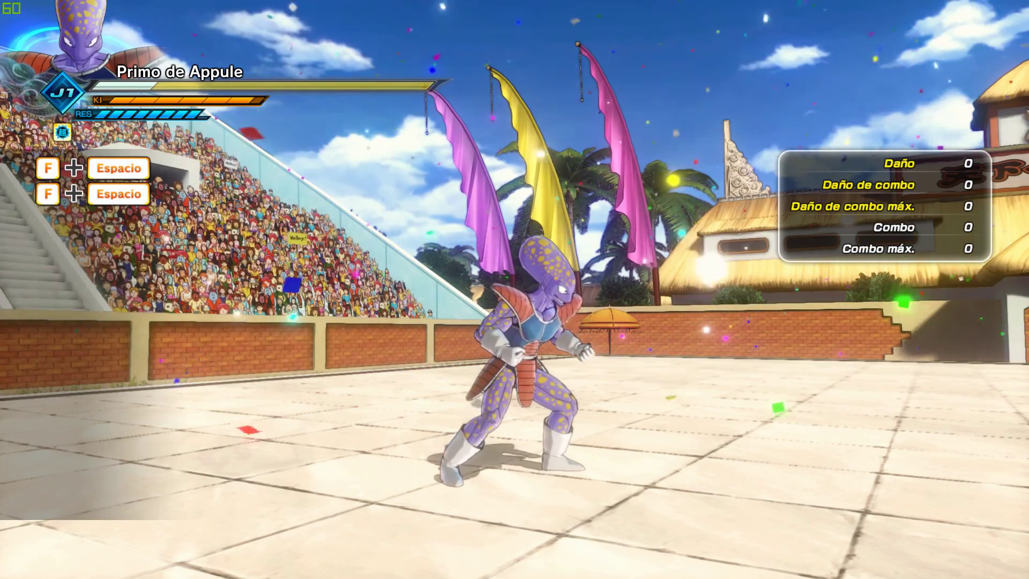
Step: Leave the battle and return to character selection
key(Escape)
key(Up)
key(Up)
key(Return)
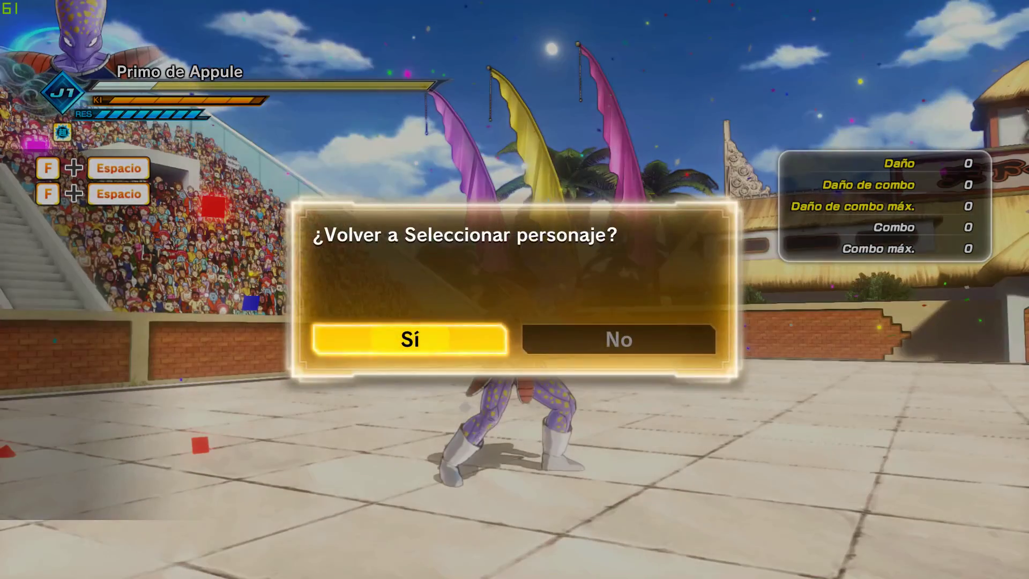
key(Return)
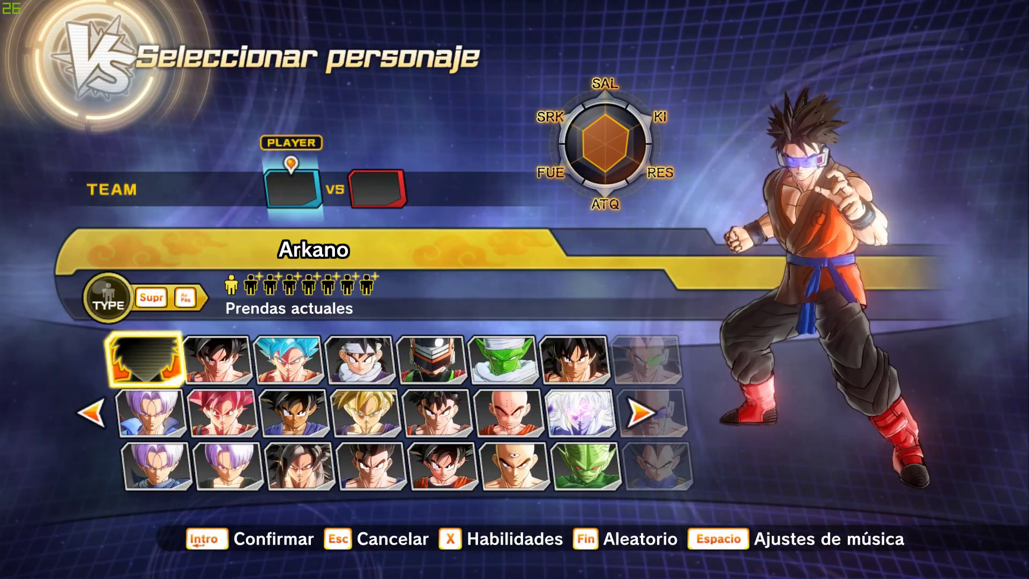
Step: Start a versus battle on Tenkaichi Budokai with Primo de Appule's second, yellow costume against Trunks (Futuro)
key(Left)
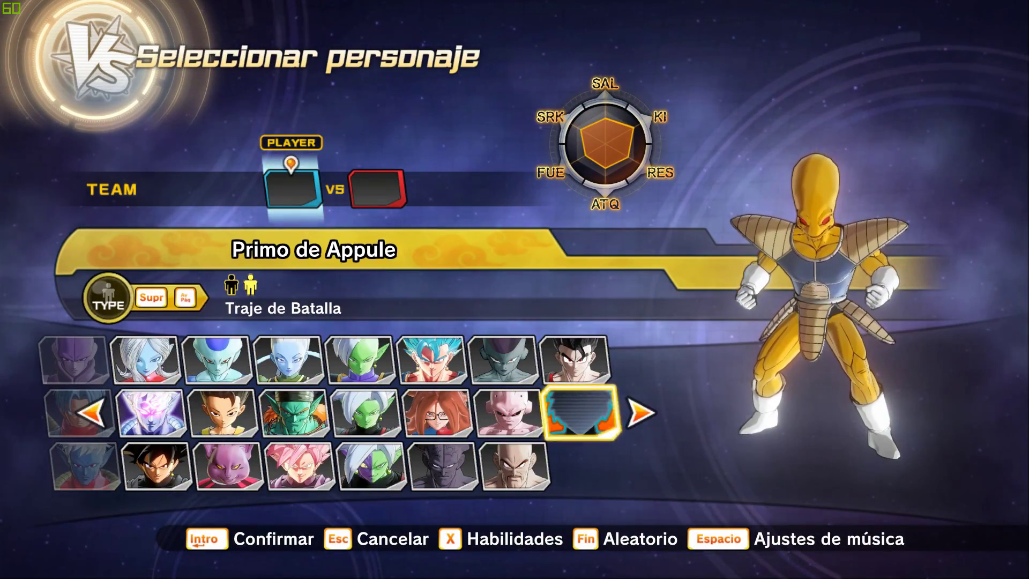
key(Right)
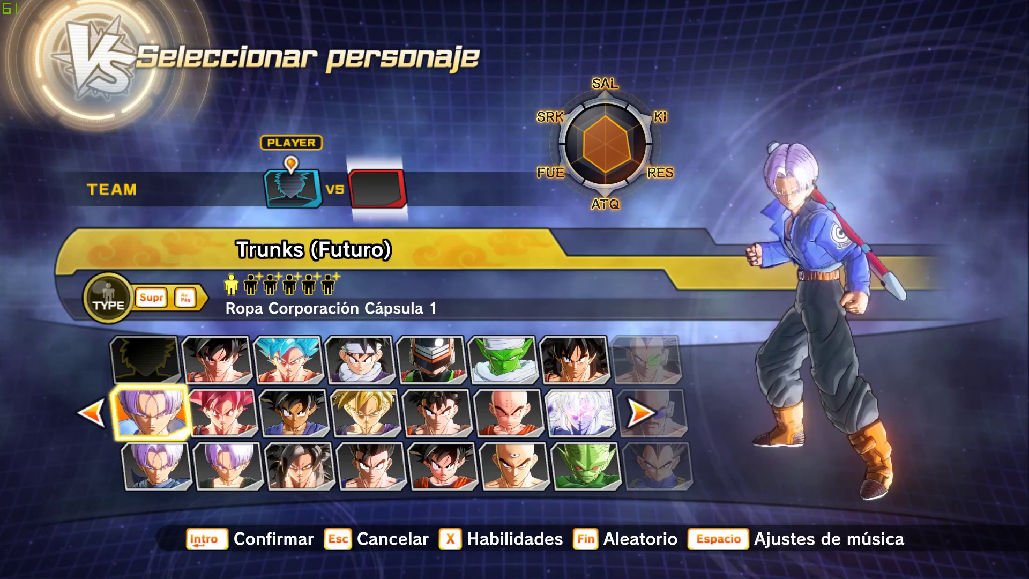
key(Return)
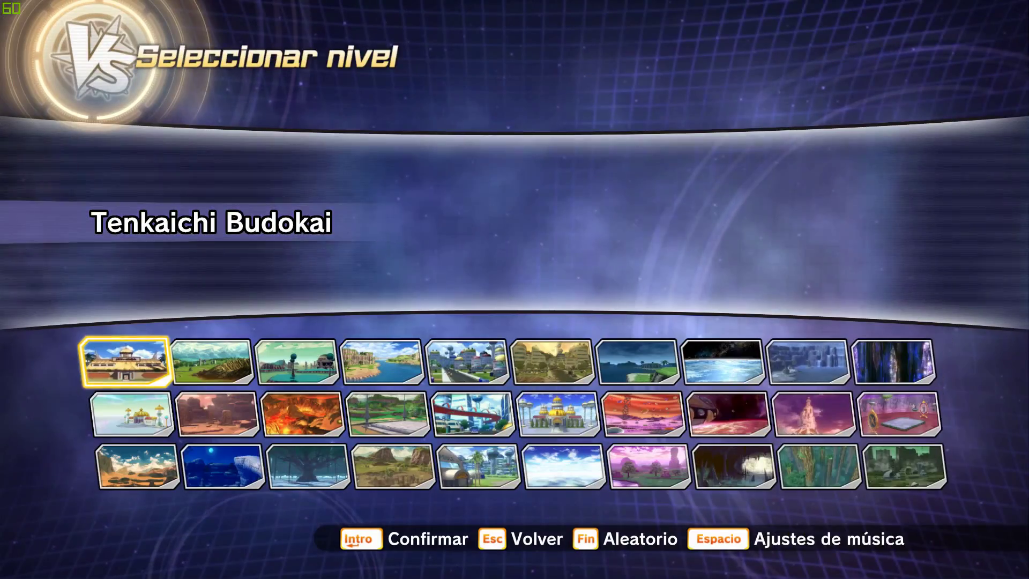
key(Return)
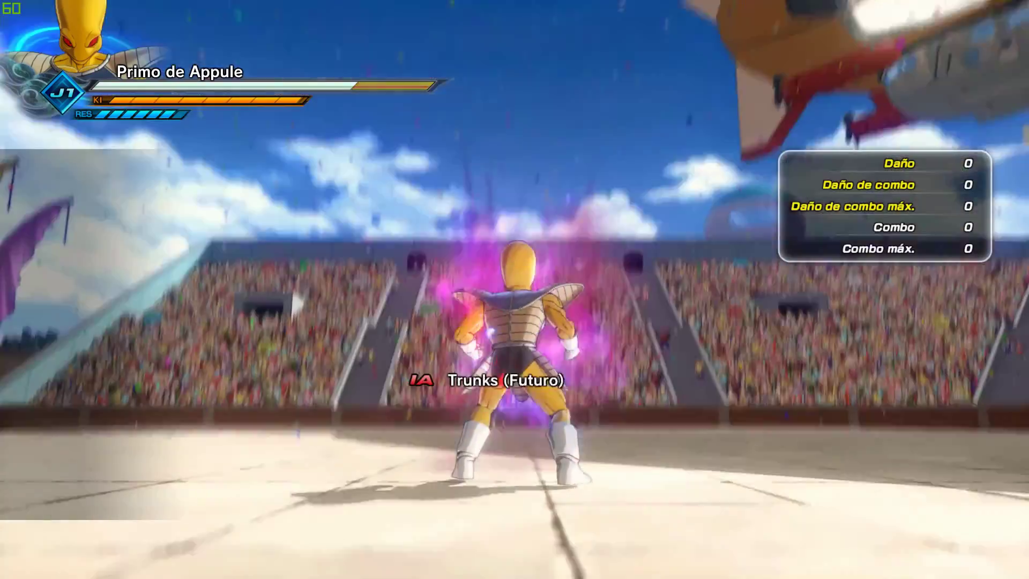
Step: Run the yellow Primo de Appule around the arena to examine the model and its aura in motion
key(d)
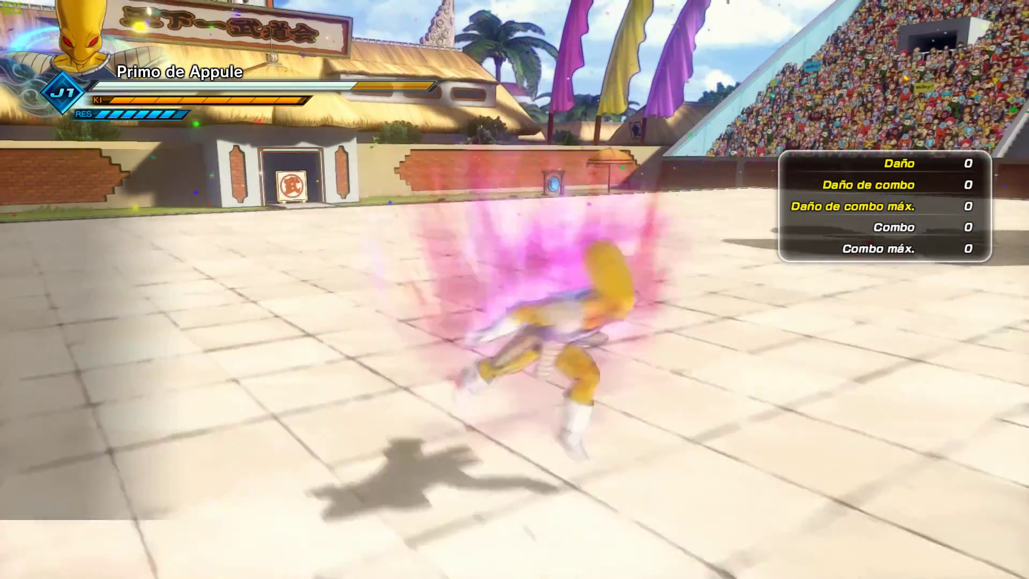
key(a)
key(w)
key(d)
key(w)
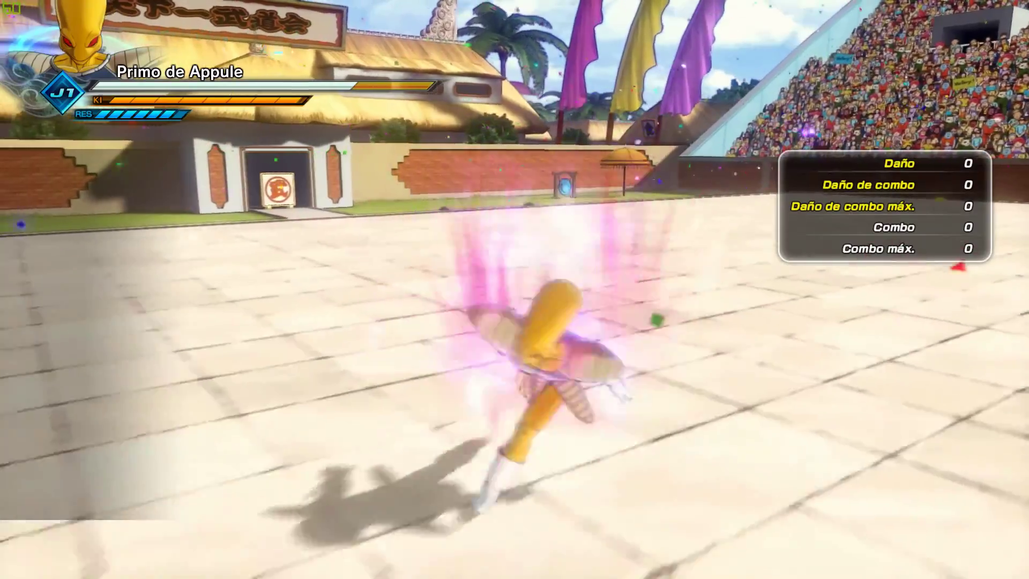
key(s)
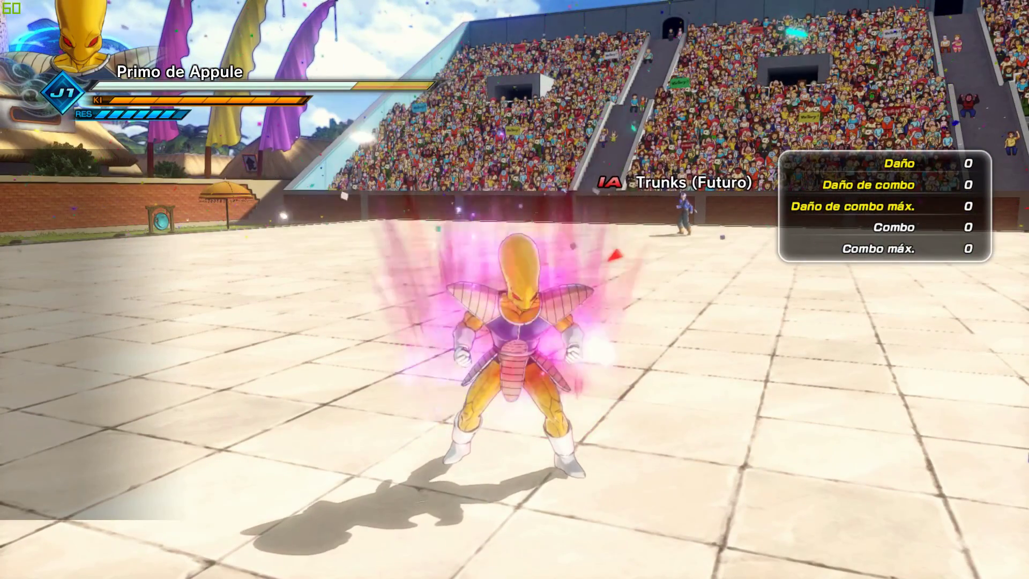
Step: Quit the battle to character selection and highlight Primo de Appule with the first Traje de Batalla costume
key(Escape)
key(Return)
key(Left)
key(Return)
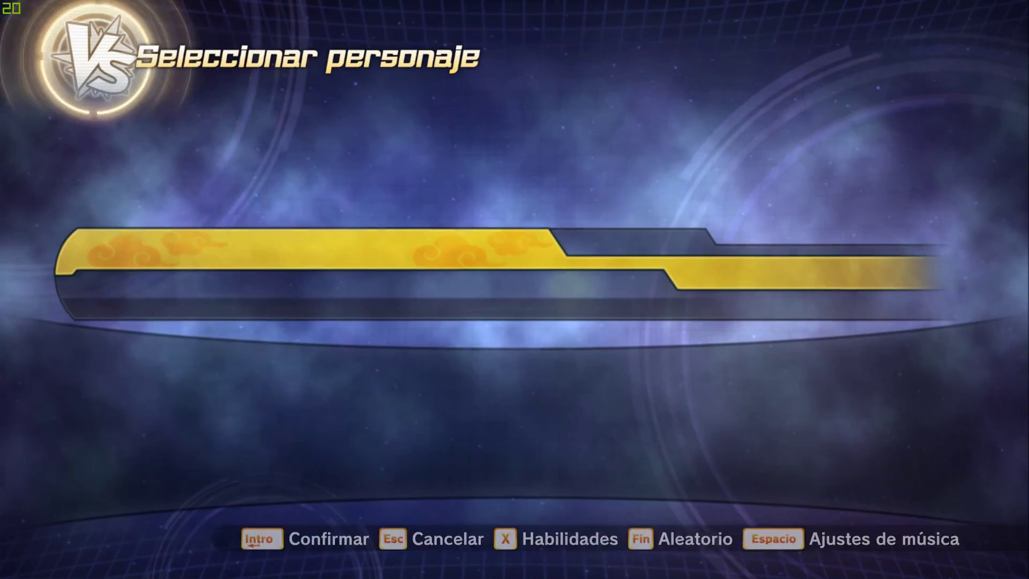
key(Left)
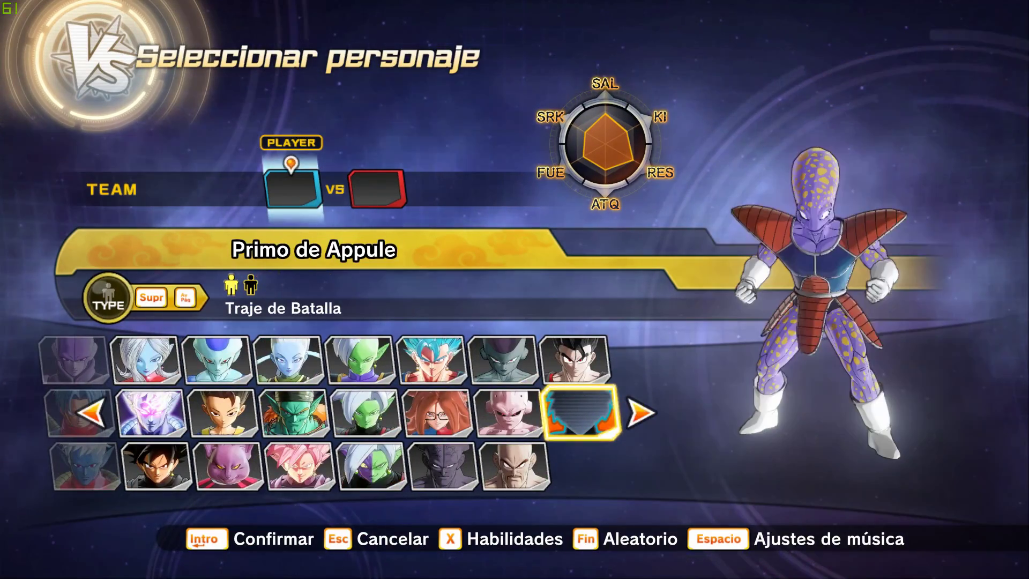